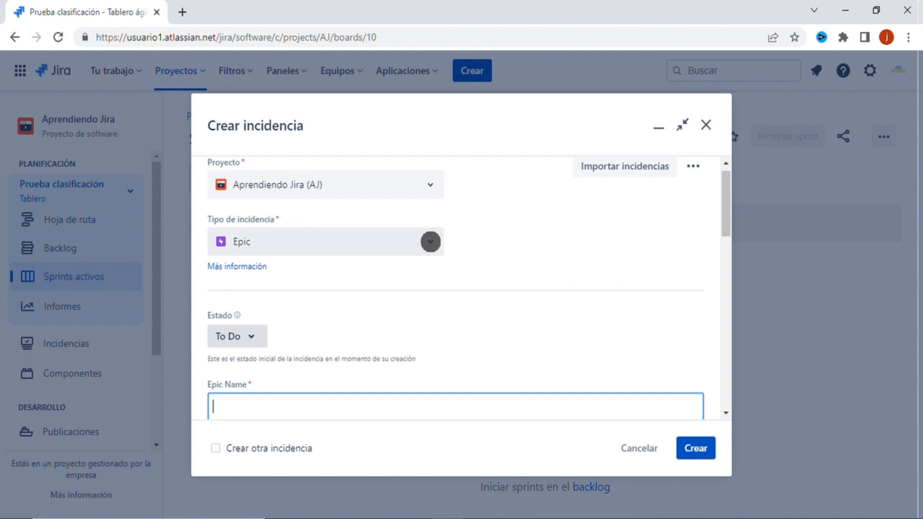
# - Review the issue types offered for a new issue, close the creation form, and check which account is signed in
pyautogui.click(430, 241)
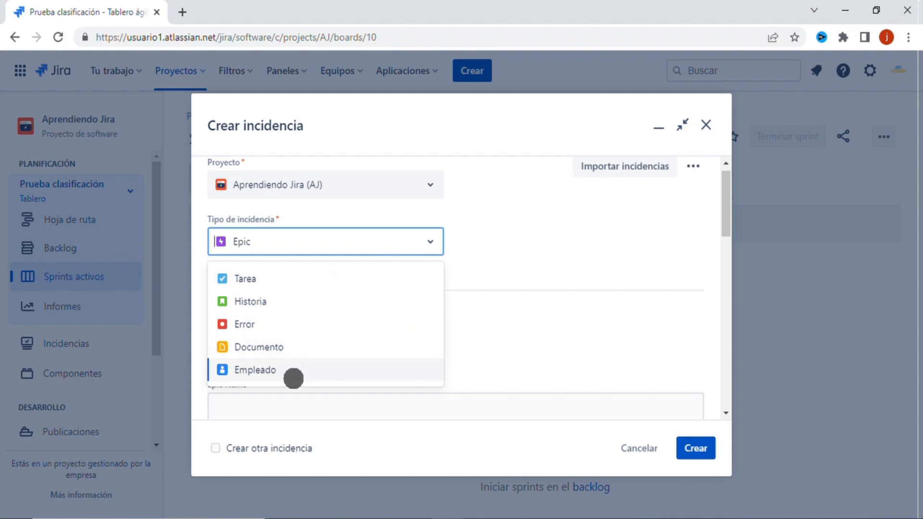
pyautogui.click(513, 242)
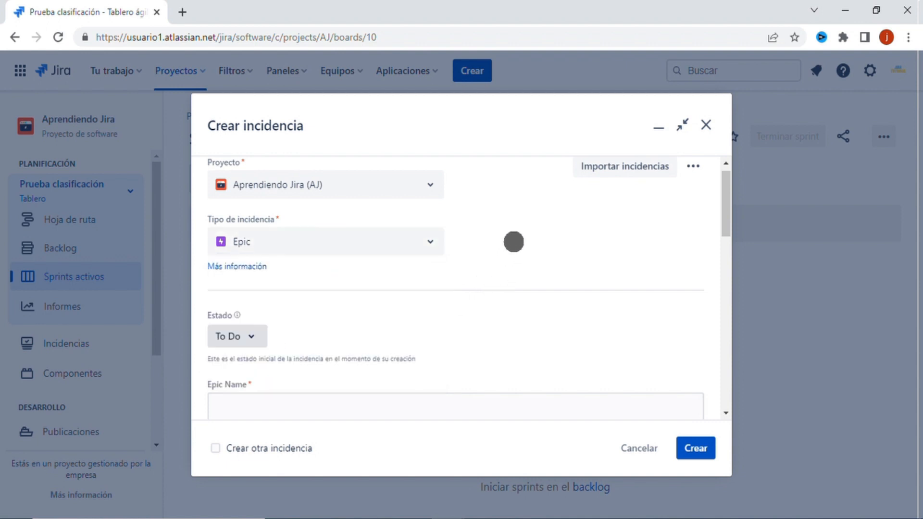
pyautogui.click(706, 125)
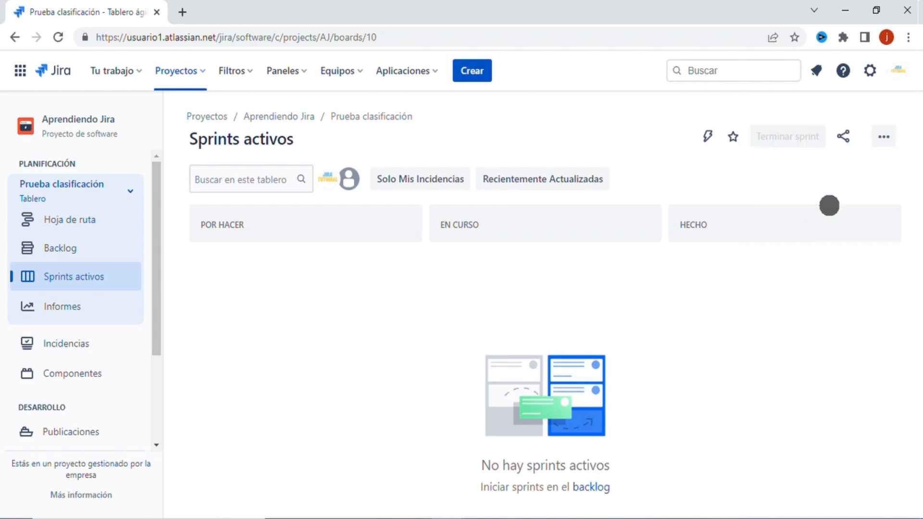
pyautogui.click(896, 72)
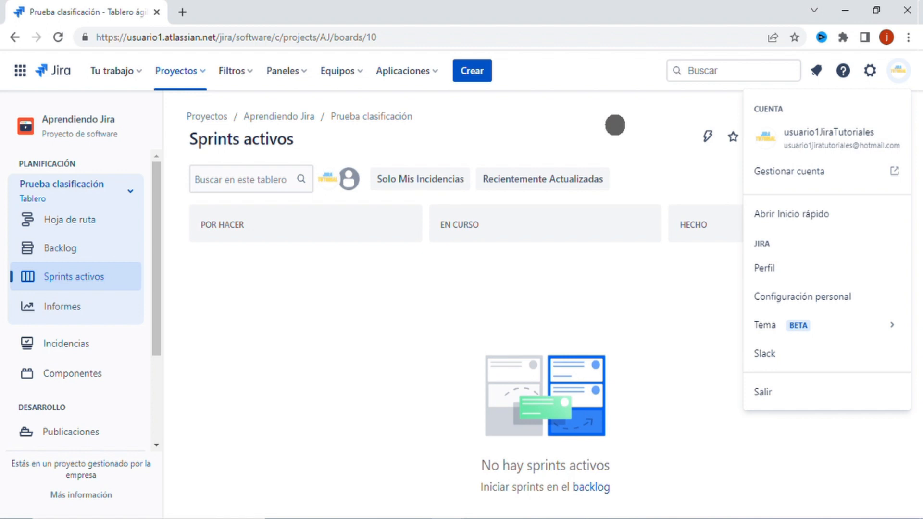
pyautogui.click(615, 125)
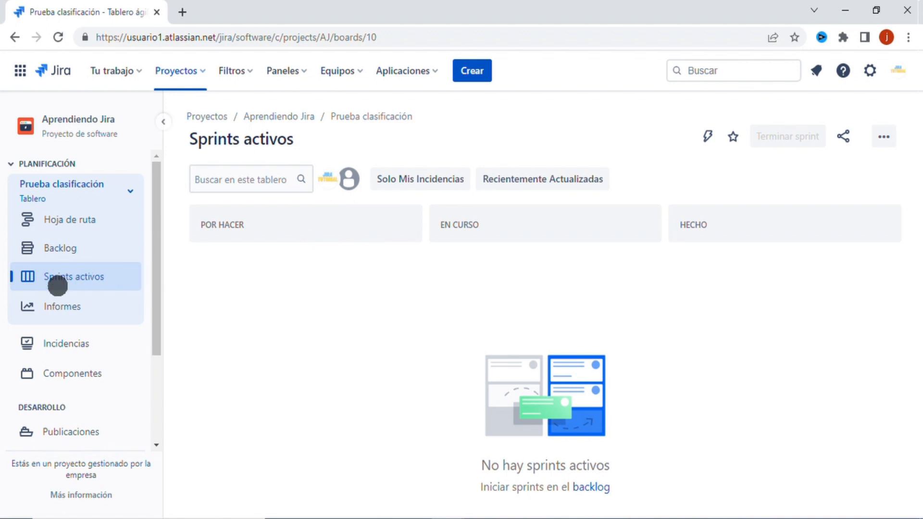
# - Open the AJ: Scrum Issue Type Scheme from the project's configuration summary and look through its issue types
pyautogui.scroll(-3, 58, 287)
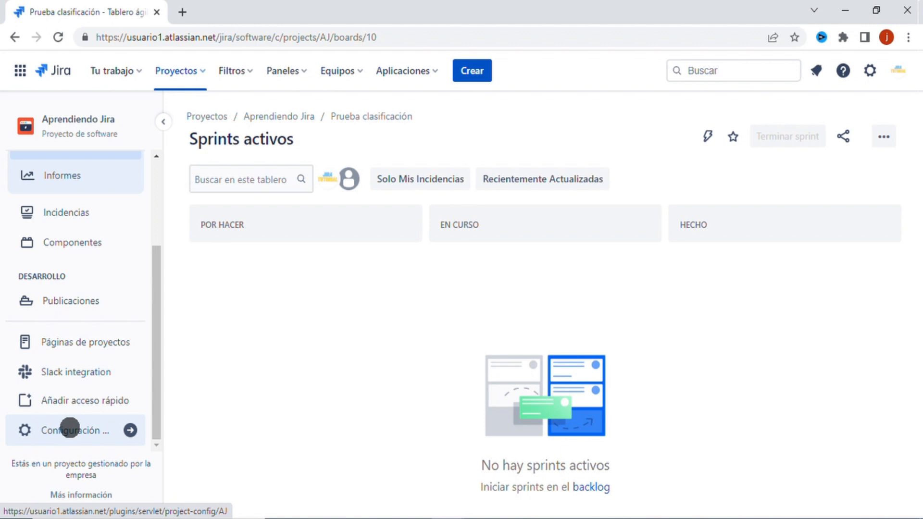
pyautogui.click(88, 430)
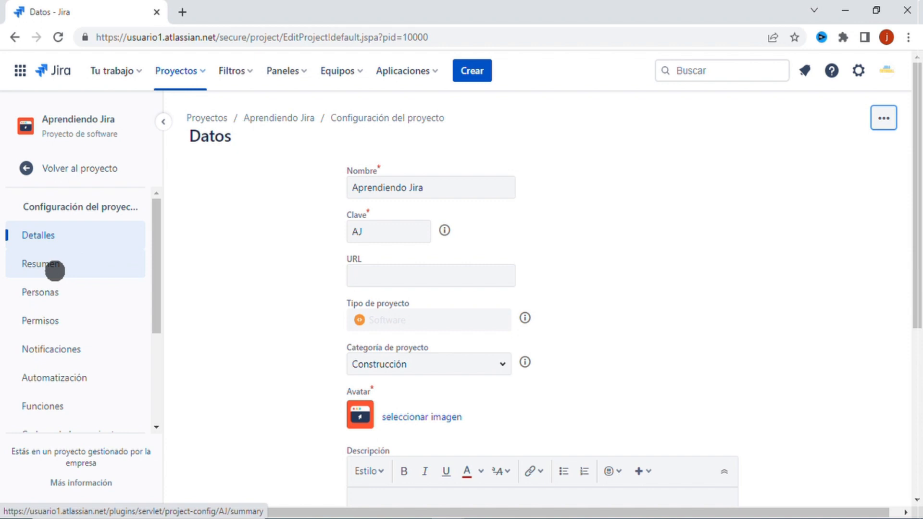
pyautogui.click(59, 266)
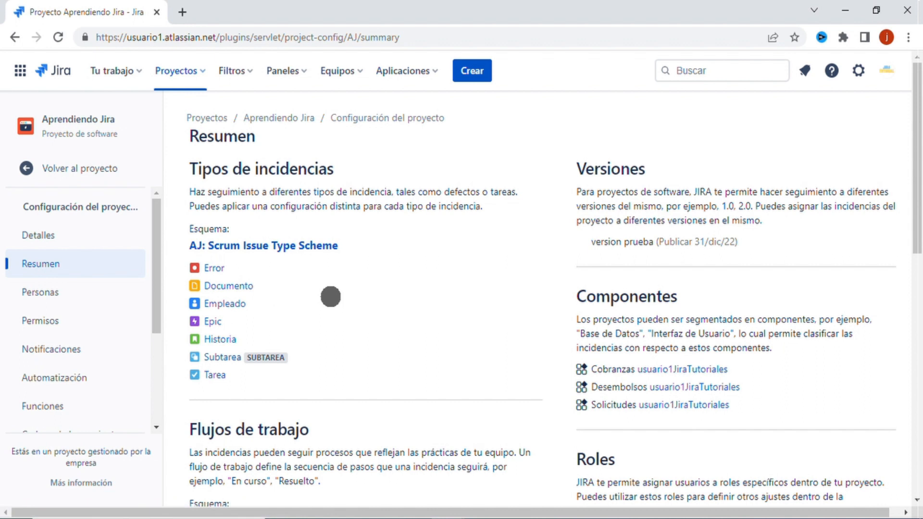
pyautogui.click(298, 246)
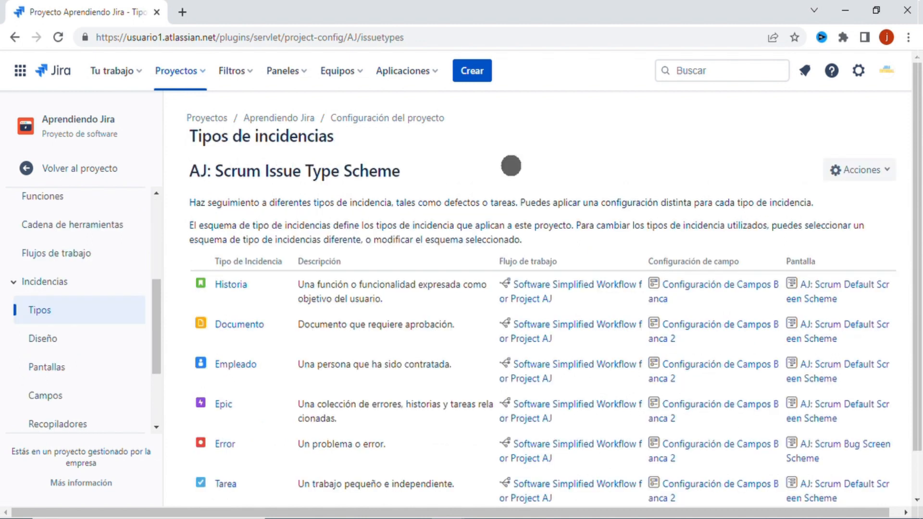
pyautogui.scroll(-1, 460, 144)
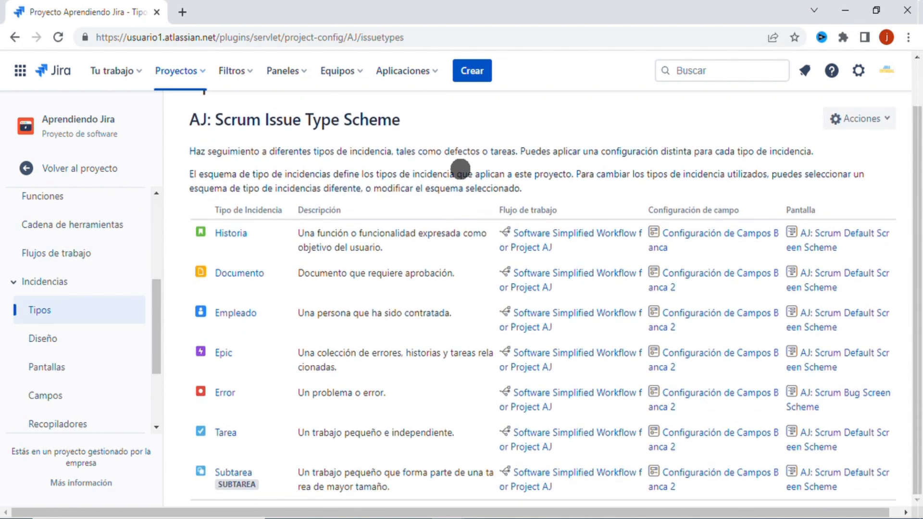
pyautogui.scroll(1, 531, 158)
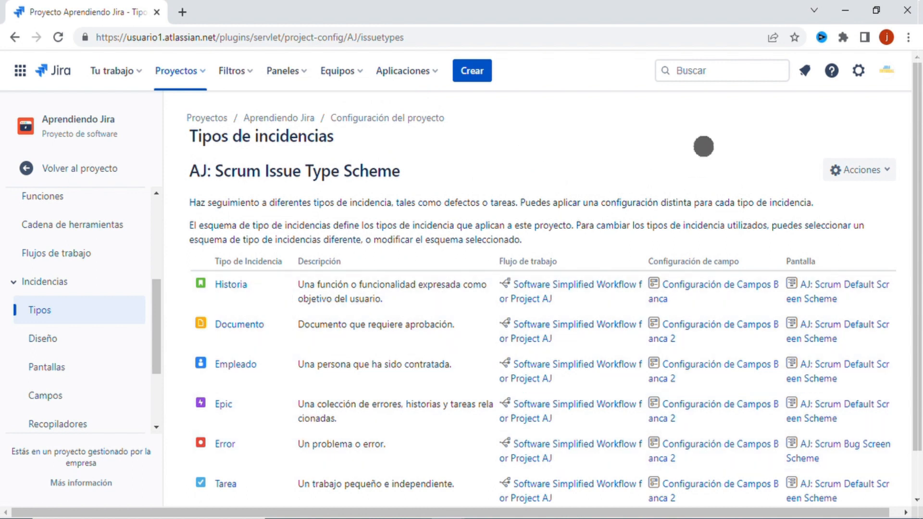
pyautogui.scroll(-1, 700, 140)
pyautogui.scroll(1, 664, 180)
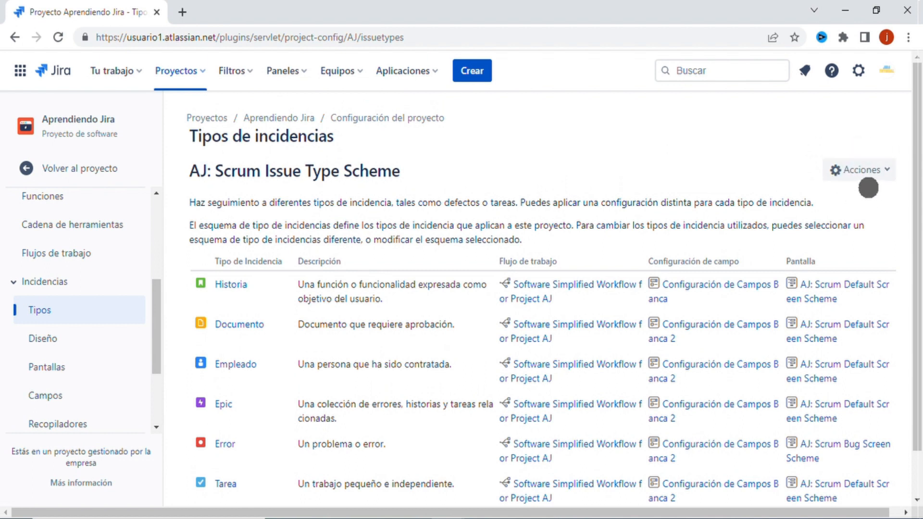
# - View the actions available for the issue type scheme and check the signed-in account
pyautogui.click(878, 174)
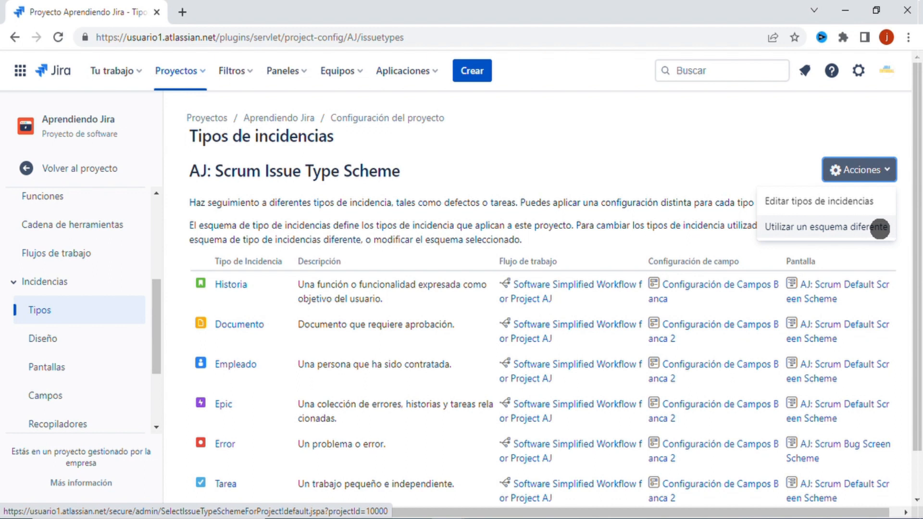
pyautogui.click(747, 152)
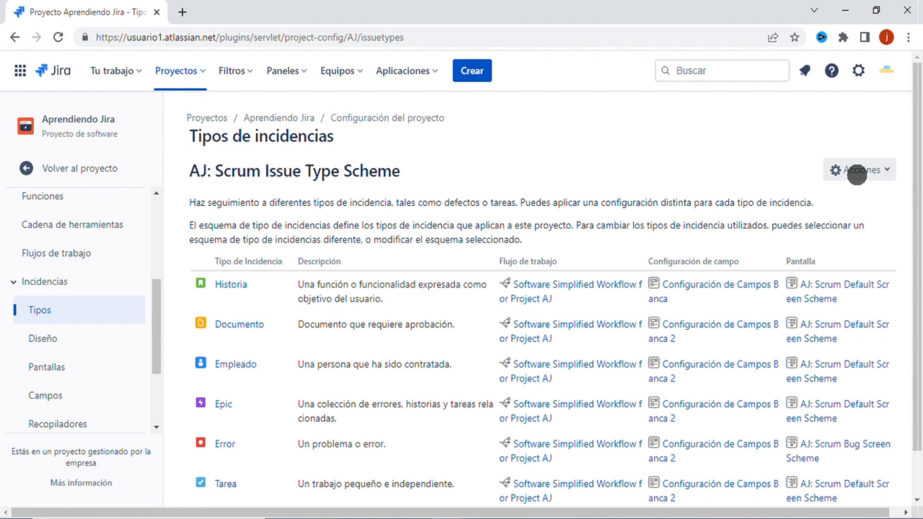
pyautogui.click(888, 71)
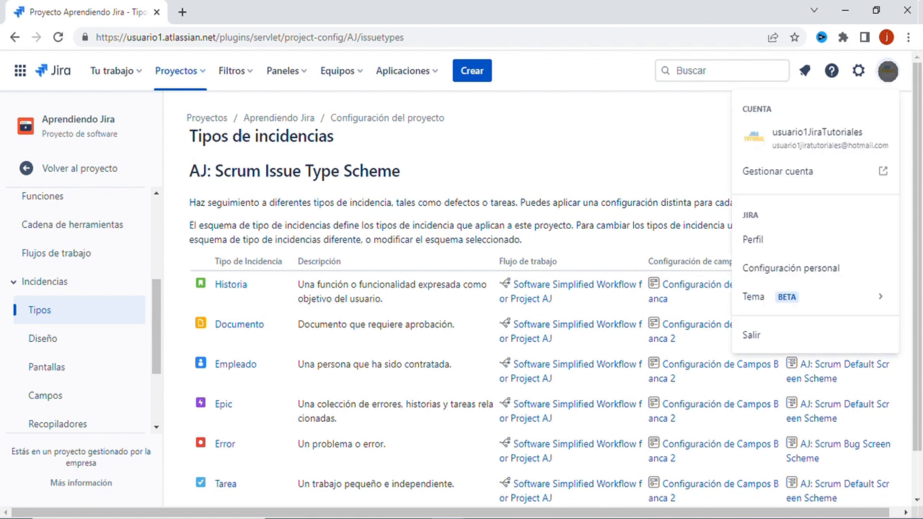
pyautogui.click(693, 106)
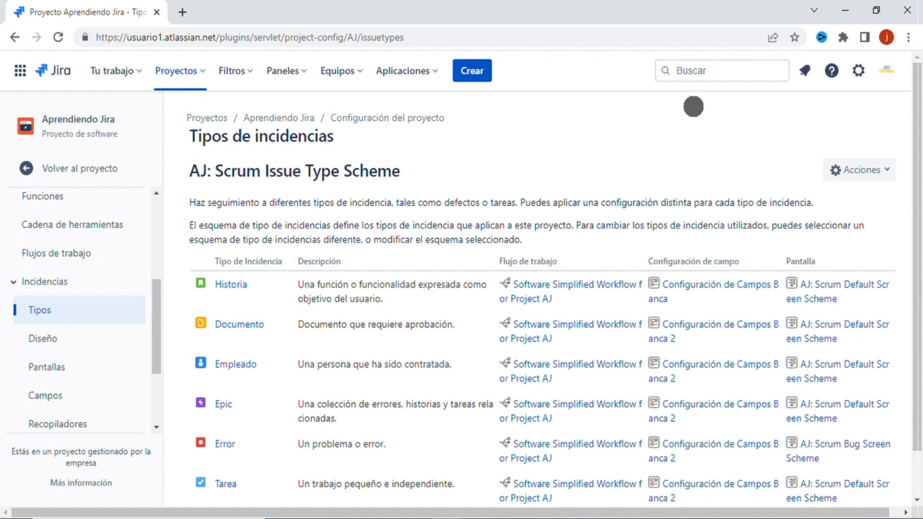
# - Switch to the incognito browser window and check which account is signed in there
pyautogui.moveTo(447, 513)
pyautogui.click(519, 460)
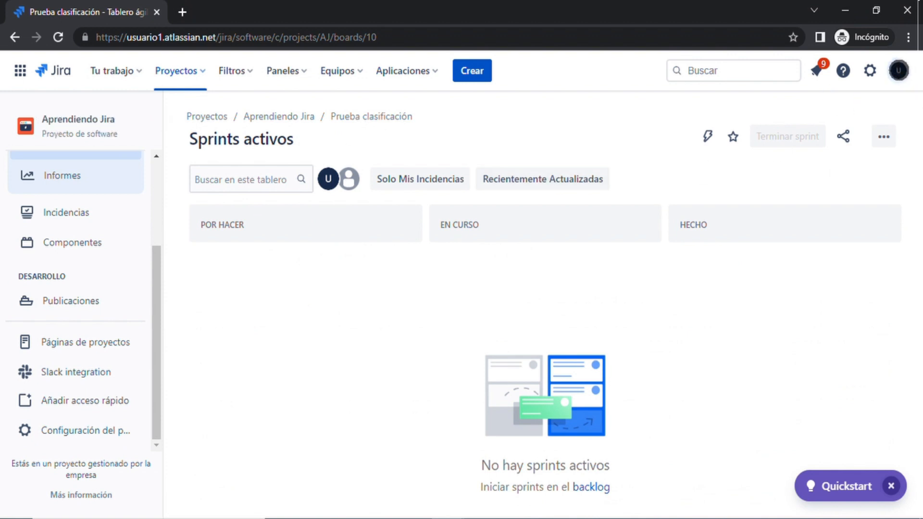
pyautogui.click(900, 70)
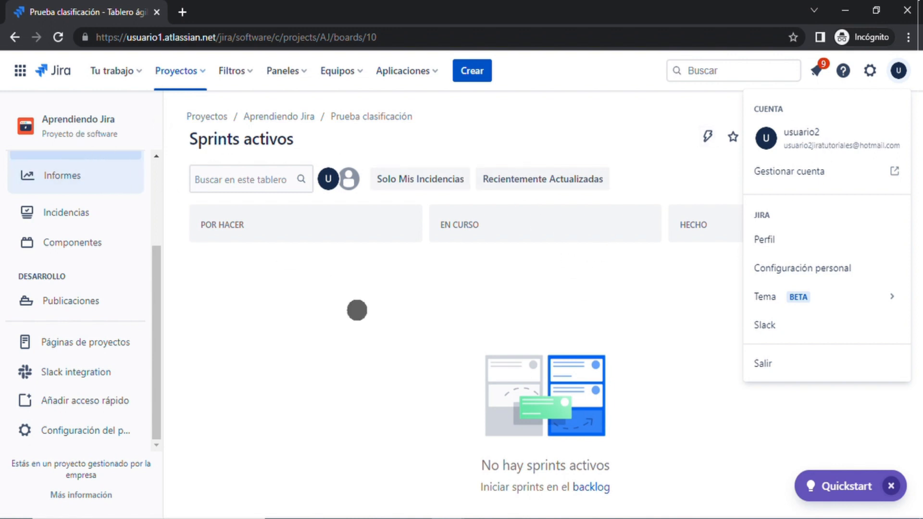
pyautogui.click(356, 310)
# - Open the AJ: Scrum Issue Type Scheme from the project's configuration summary in the incognito session and examine which options this account has
pyautogui.click(81, 432)
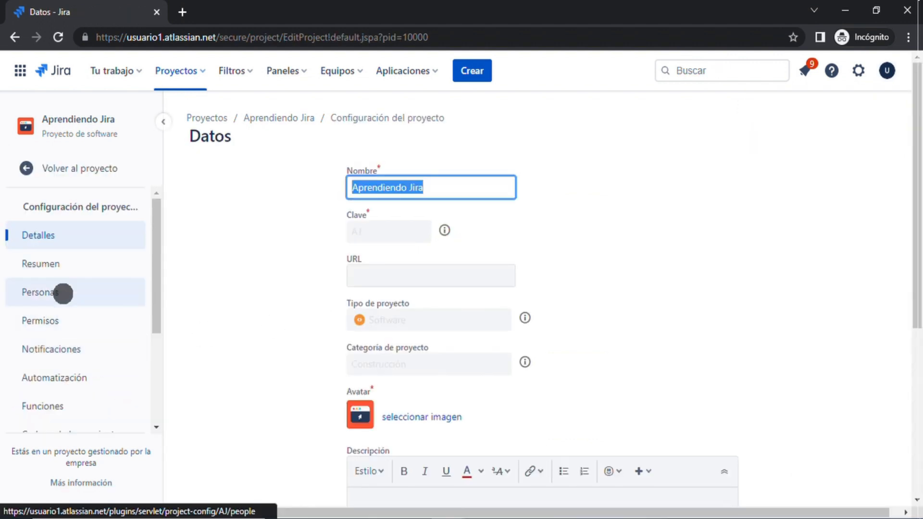
pyautogui.click(57, 263)
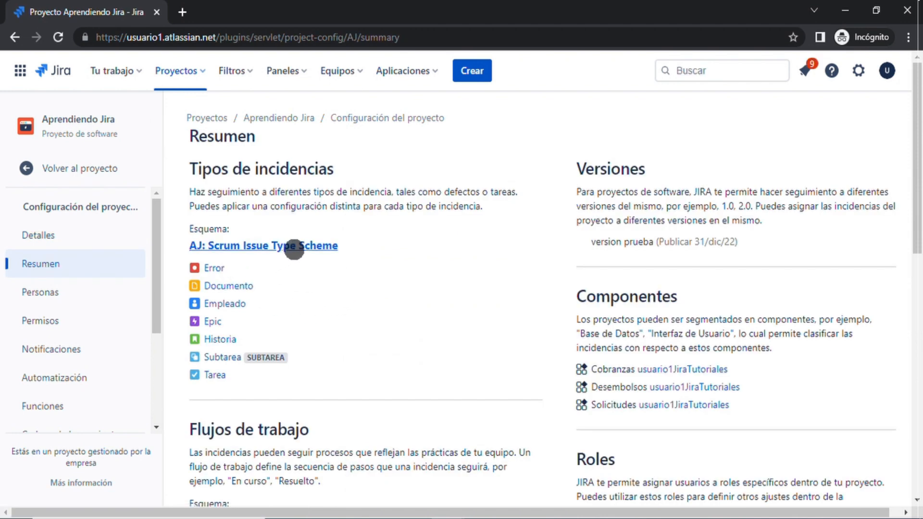
pyautogui.click(304, 246)
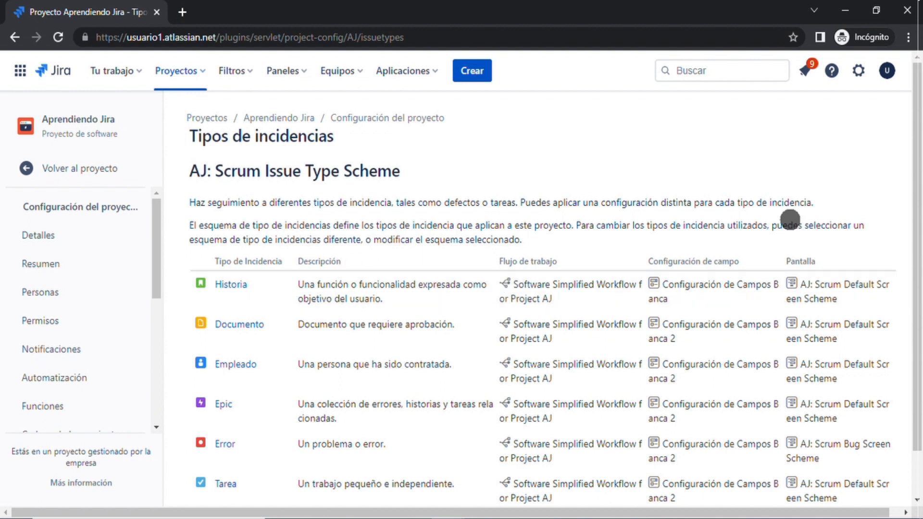
pyautogui.scroll(-1, 846, 181)
pyautogui.scroll(1, 845, 182)
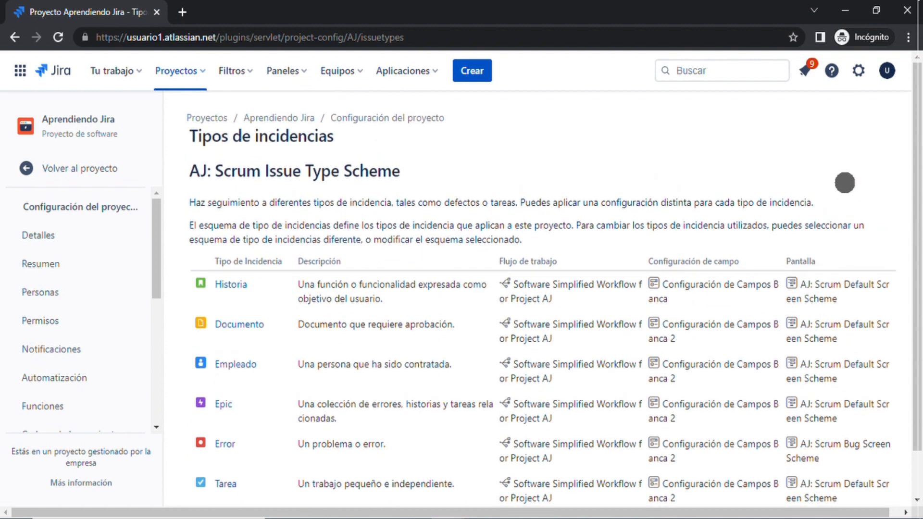
pyautogui.scroll(-1, 820, 155)
pyautogui.scroll(1, 820, 155)
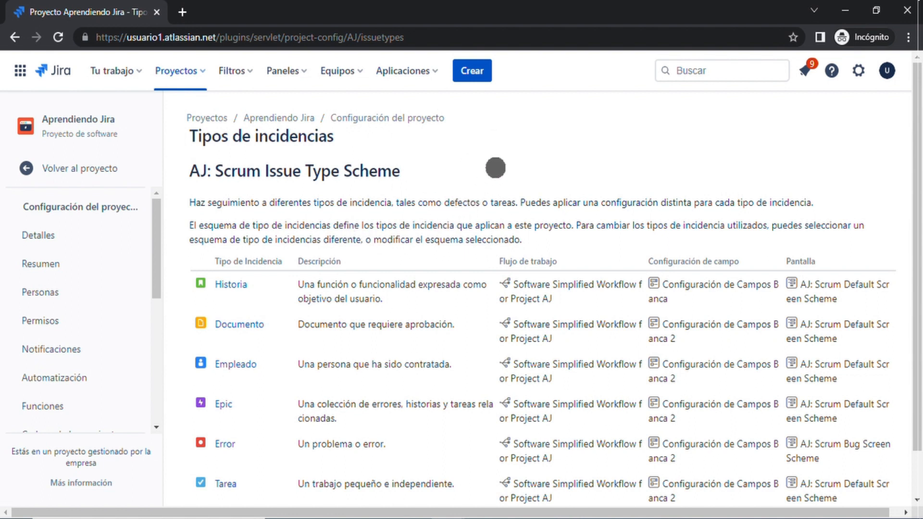
pyautogui.scroll(-2, 601, 178)
pyautogui.scroll(2, 601, 178)
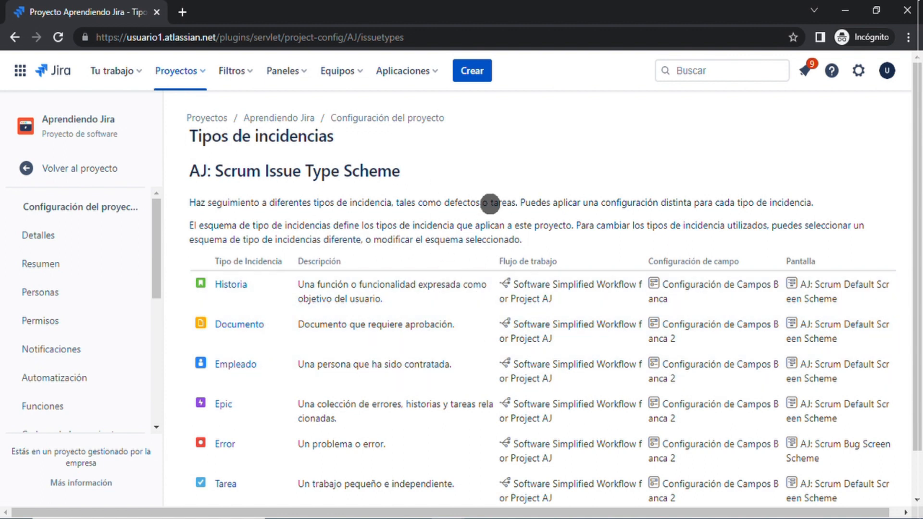
pyautogui.scroll(-2, 488, 200)
pyautogui.scroll(2, 488, 200)
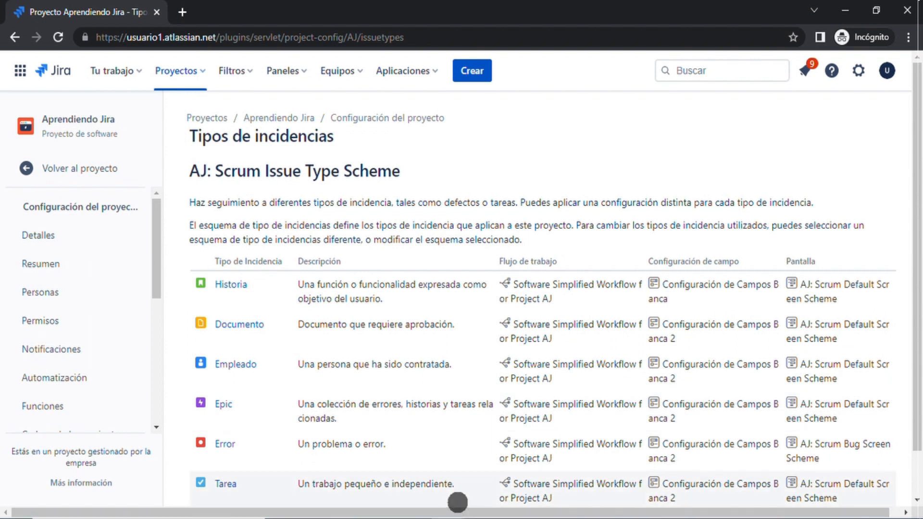
# - Return to the regular browser window and open the scheme's issue types for editing
pyautogui.moveTo(452, 517)
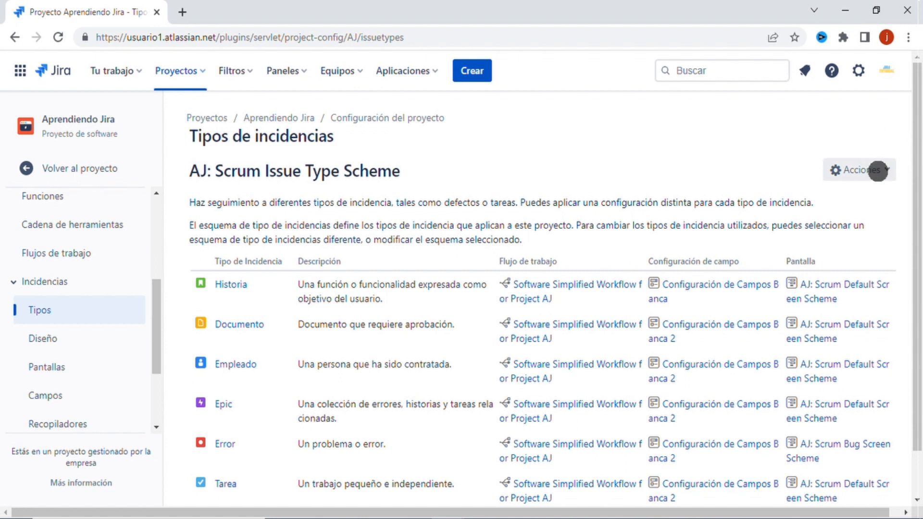
pyautogui.click(878, 170)
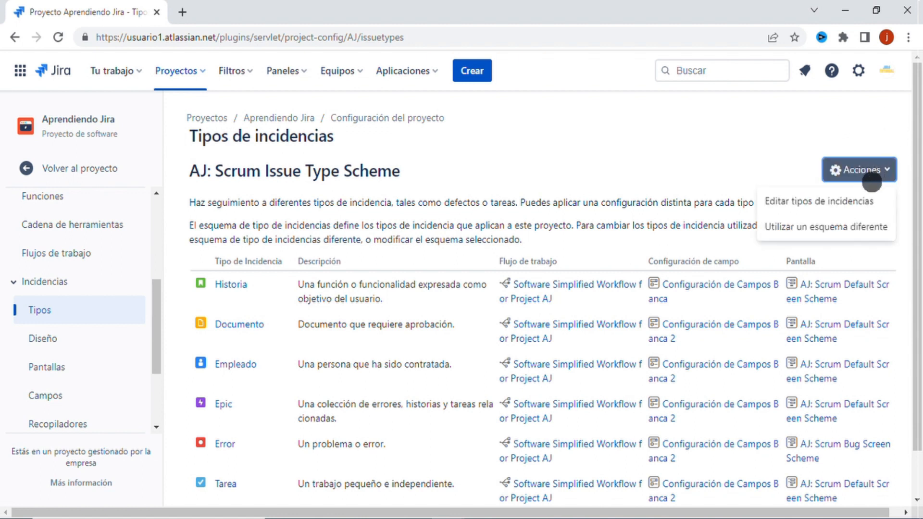
pyautogui.click(835, 201)
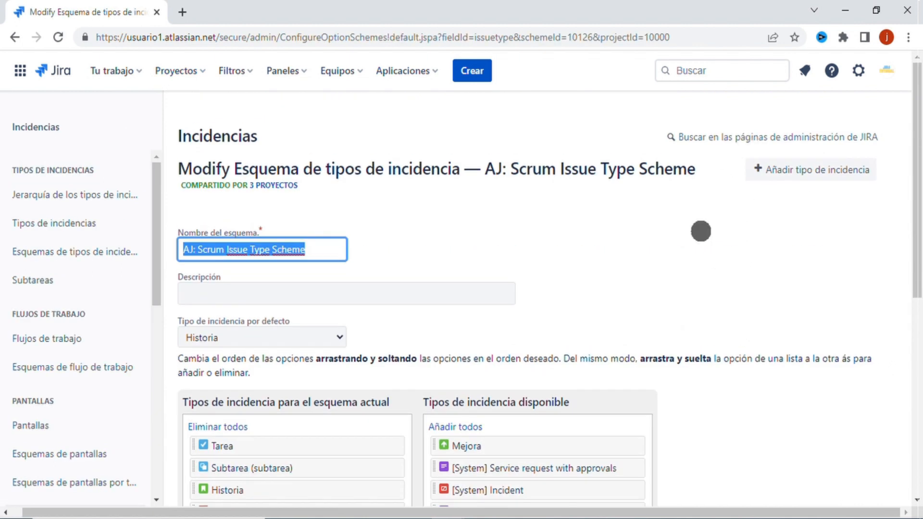
# - Take the Documento issue type out of the current scheme by moving it to the available issue types
pyautogui.scroll(-5, 701, 231)
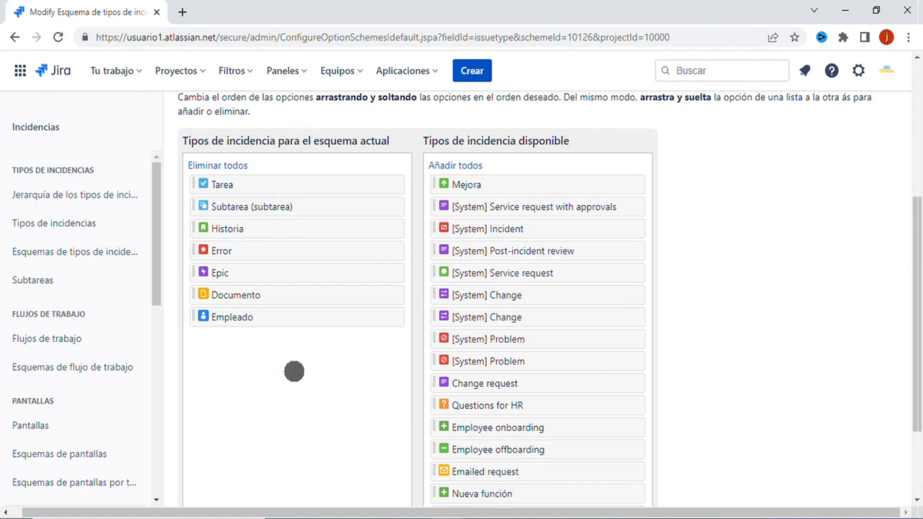
pyautogui.scroll(5, 294, 374)
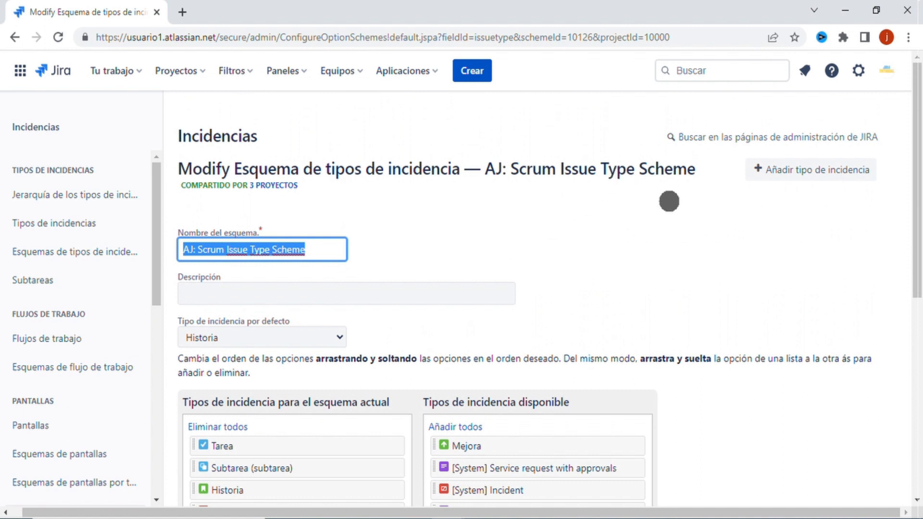
pyautogui.scroll(-5, 668, 201)
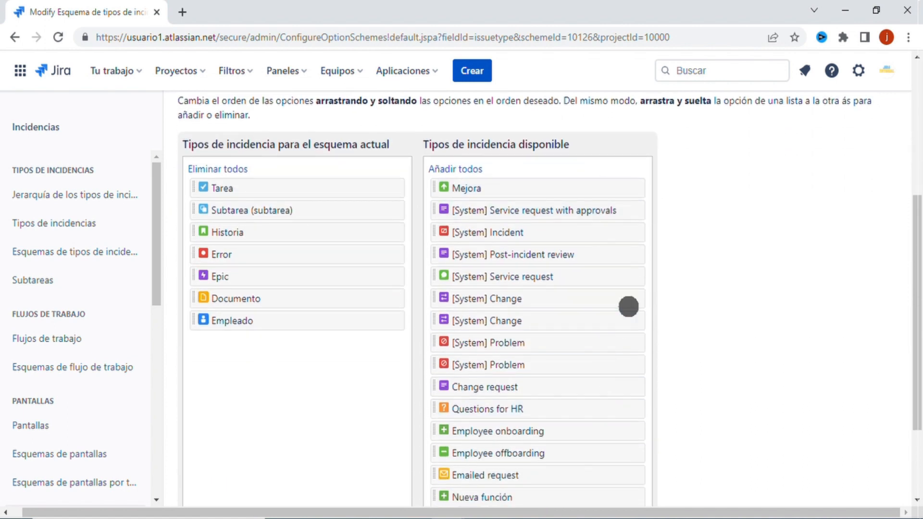
pyautogui.scroll(-3, 685, 246)
pyautogui.scroll(3, 610, 241)
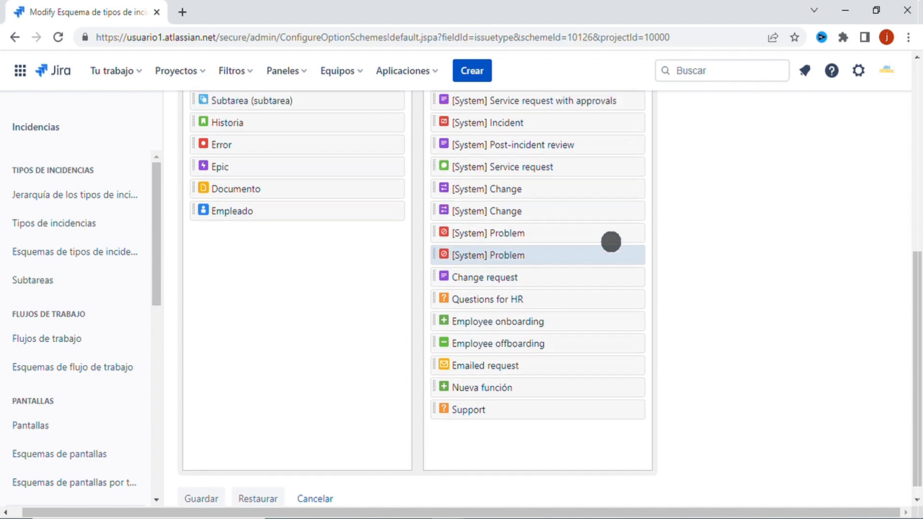
pyautogui.scroll(-2, 648, 321)
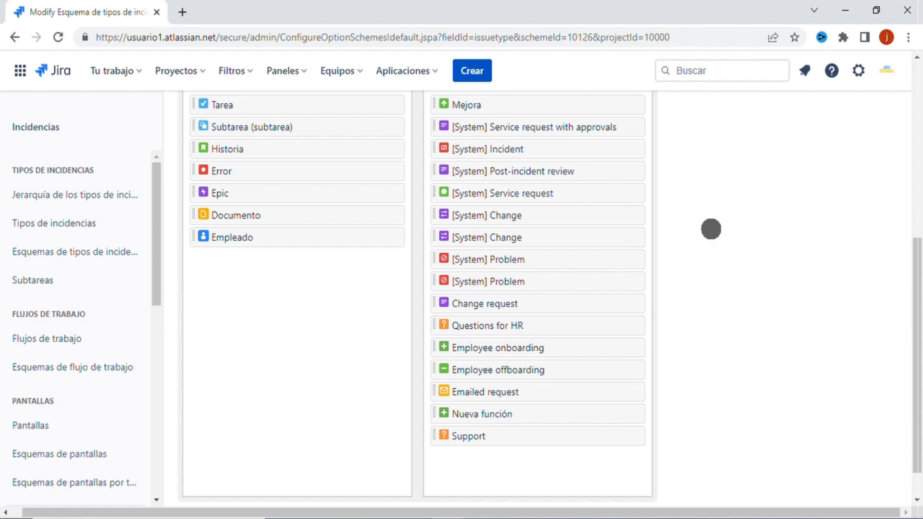
pyautogui.scroll(2, 711, 228)
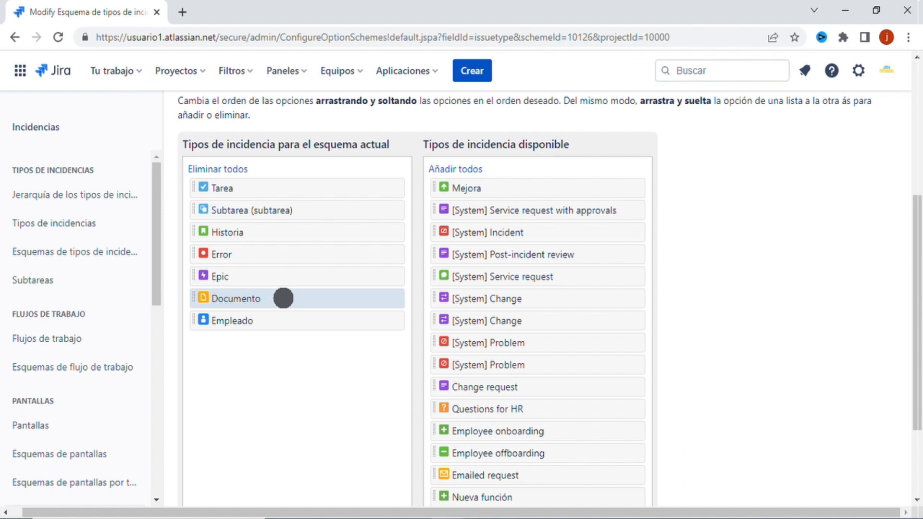
pyautogui.moveTo(266, 298); pyautogui.dragTo(496, 344)
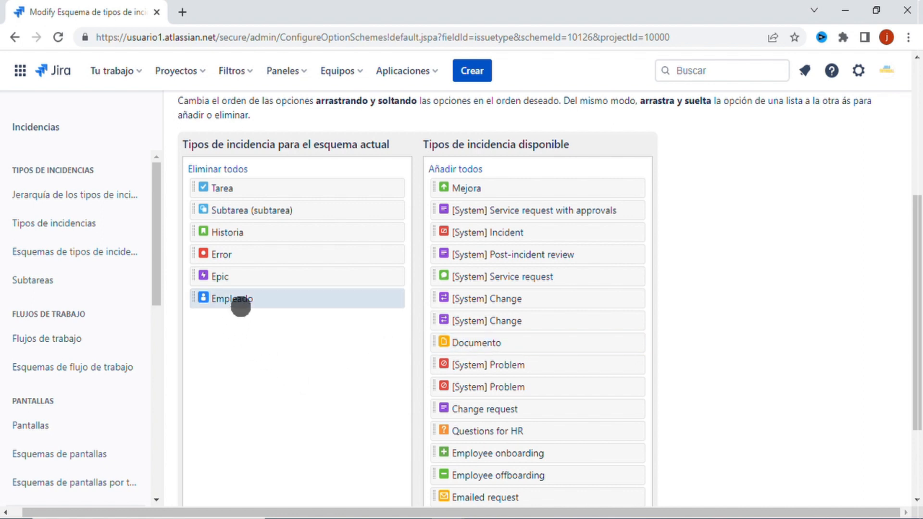
# - Move the Empleado issue type out of the current scheme to the available issue types and save the scheme
pyautogui.moveTo(240, 299); pyautogui.dragTo(480, 344)
pyautogui.scroll(-3, 743, 301)
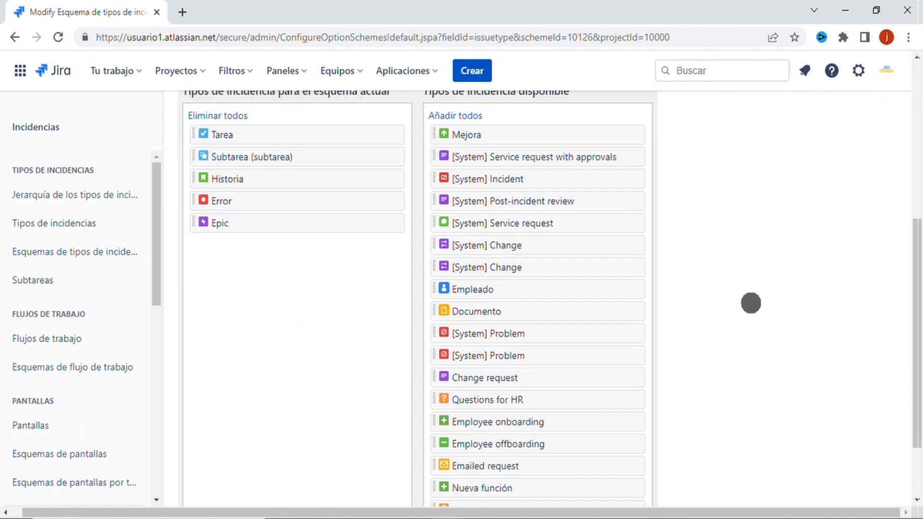
pyautogui.click(197, 483)
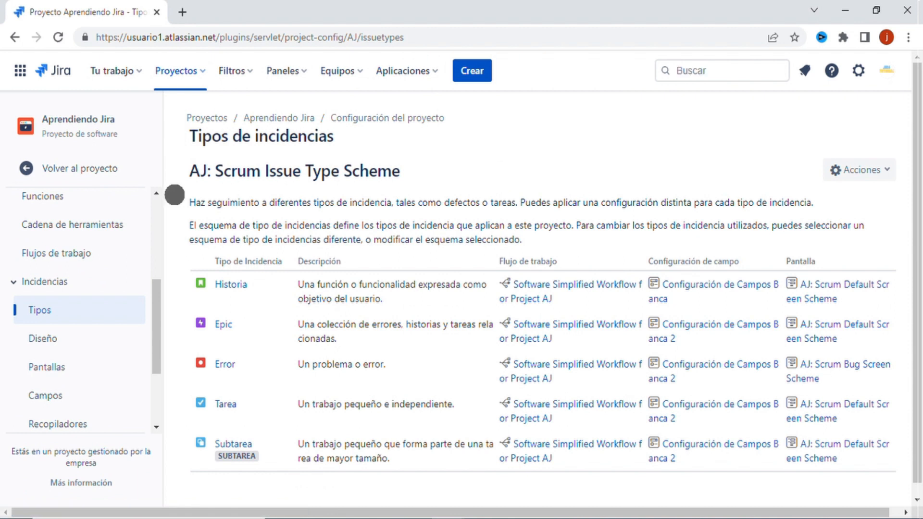
# - Return to the project and examine which issue types are offered when creating an issue, then discard the form
pyautogui.click(82, 170)
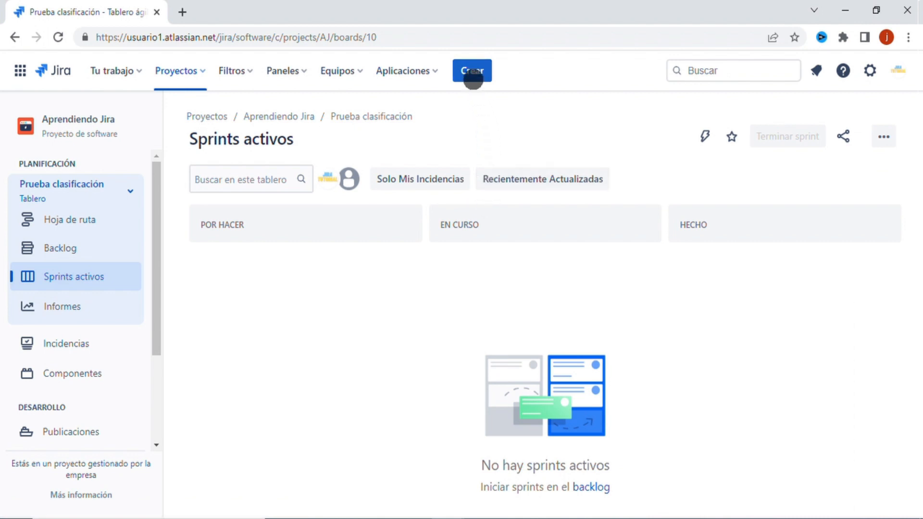
pyautogui.click(472, 69)
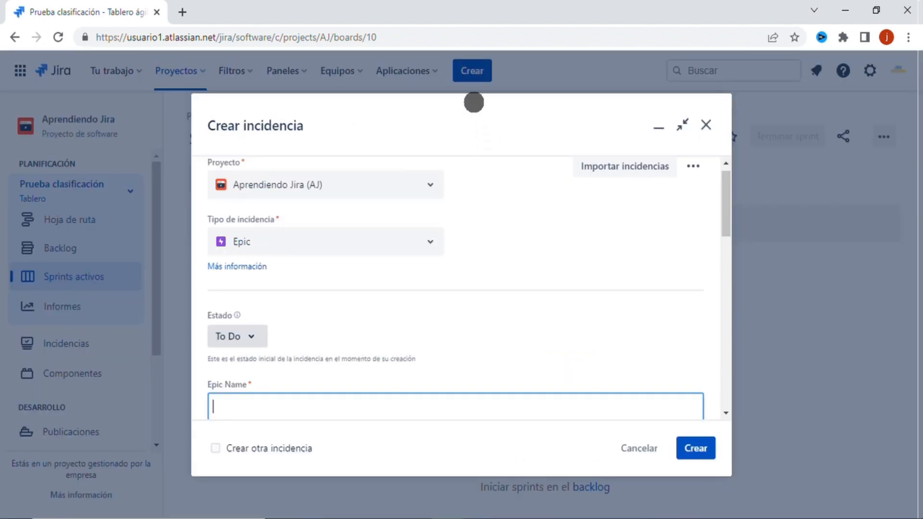
pyautogui.click(423, 243)
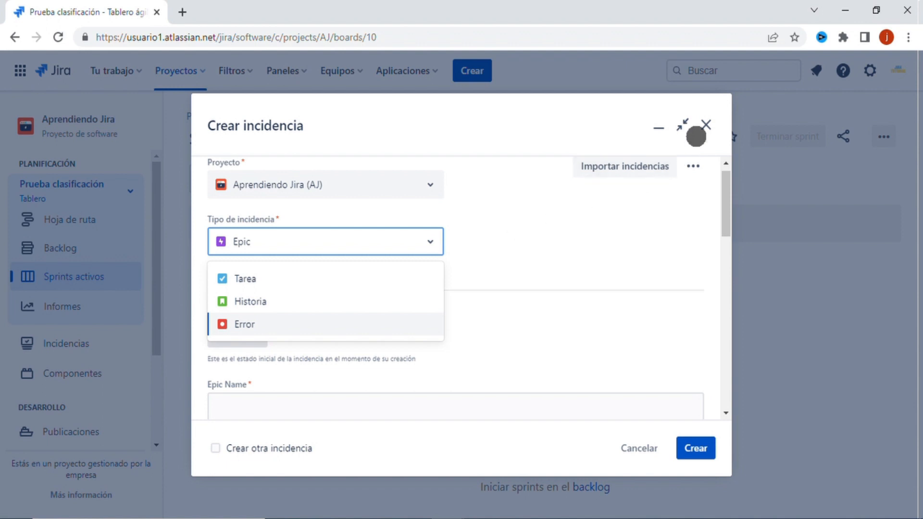
pyautogui.click(705, 125)
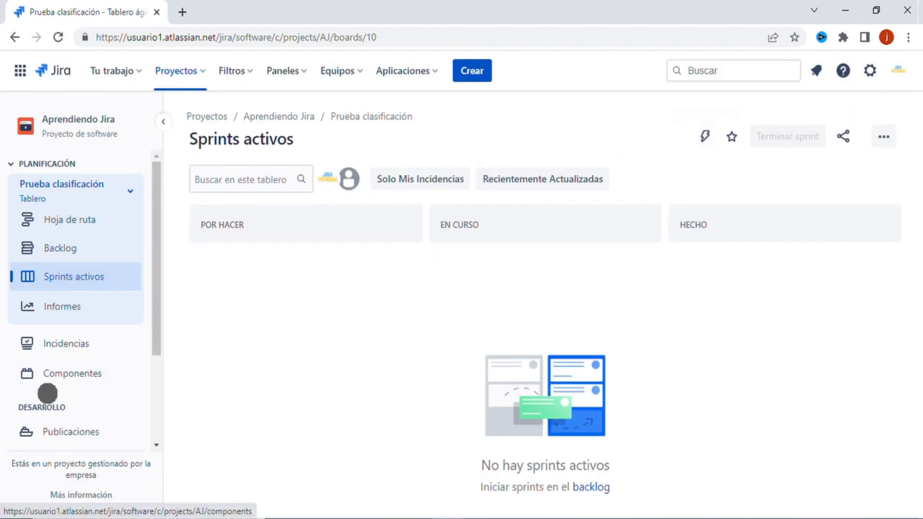
# - Open the AJ: Scrum Issue Type Scheme from the project's configuration summary and start editing its issue types
pyautogui.scroll(-3, 45, 391)
pyautogui.click(61, 425)
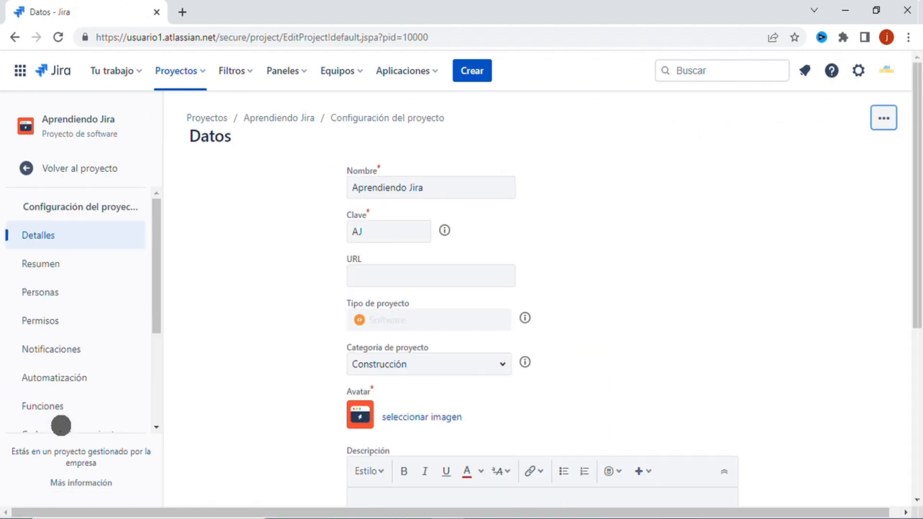
pyautogui.click(59, 264)
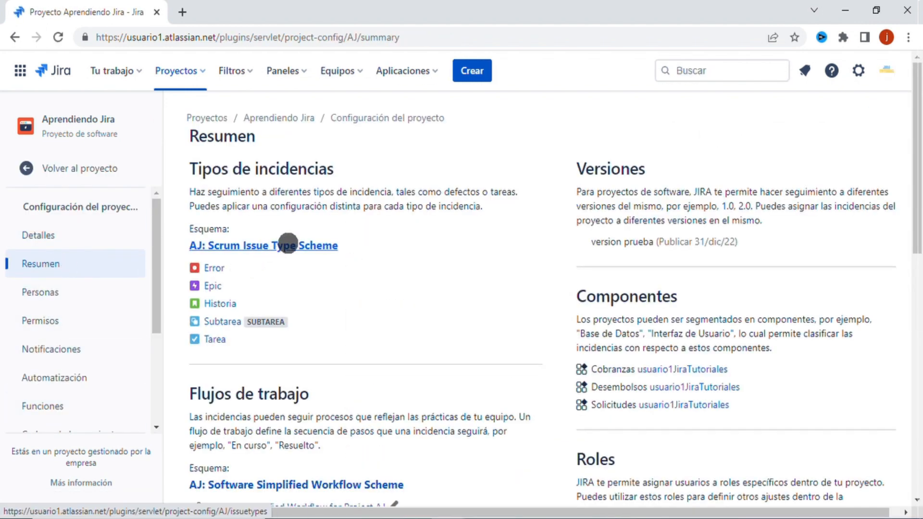
pyautogui.click(289, 245)
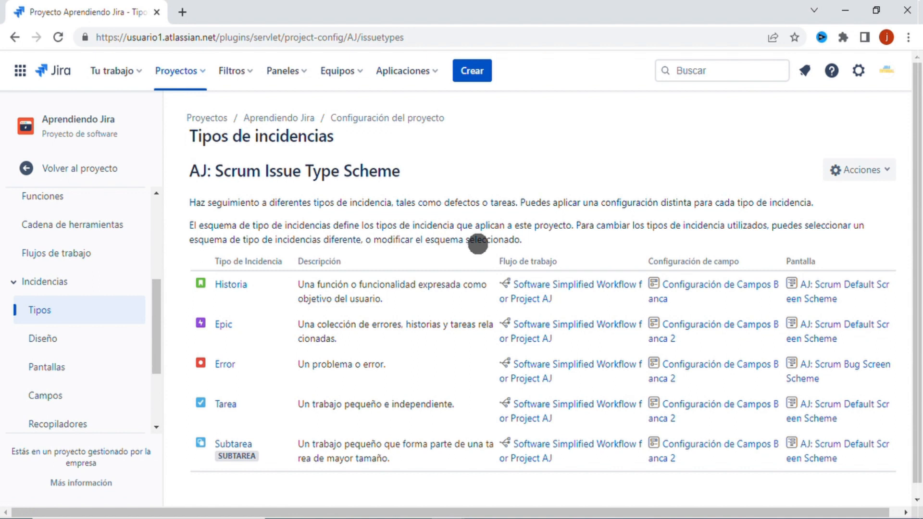
pyautogui.click(875, 170)
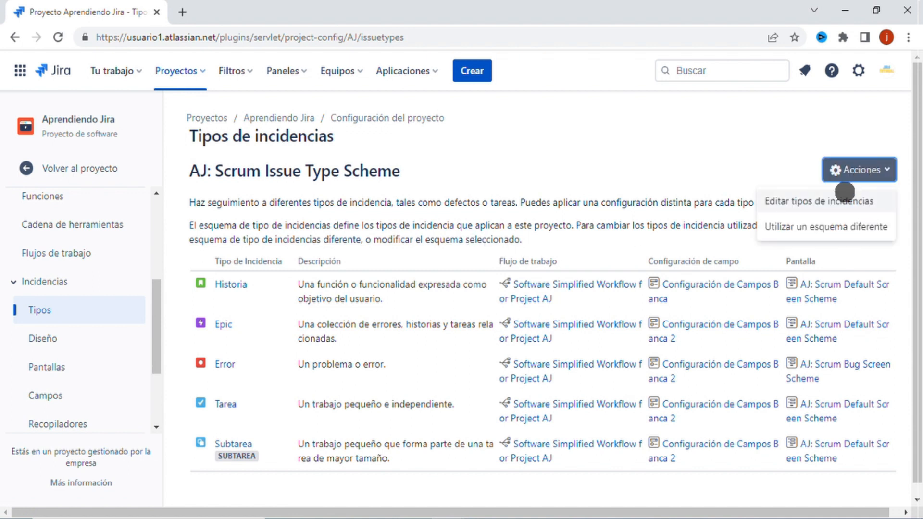
pyautogui.click(837, 200)
# - Add the Mejora and Nueva función issue types to the current scheme and save it
pyautogui.scroll(-5, 670, 255)
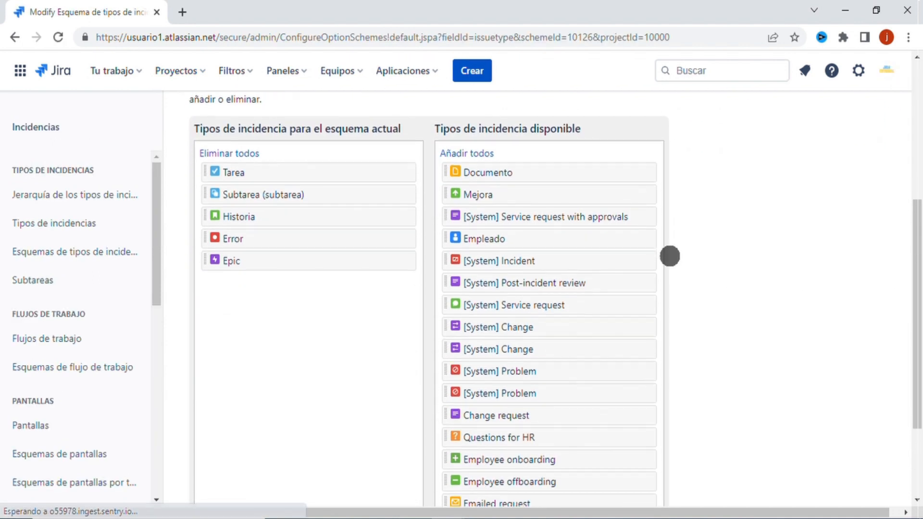
pyautogui.scroll(-2, 712, 254)
pyautogui.scroll(3, 750, 251)
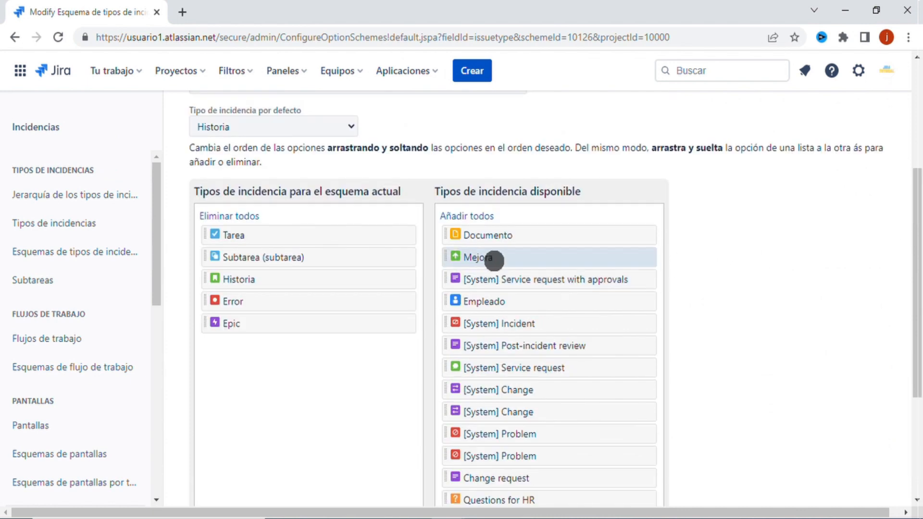
pyautogui.moveTo(507, 258); pyautogui.dragTo(264, 303)
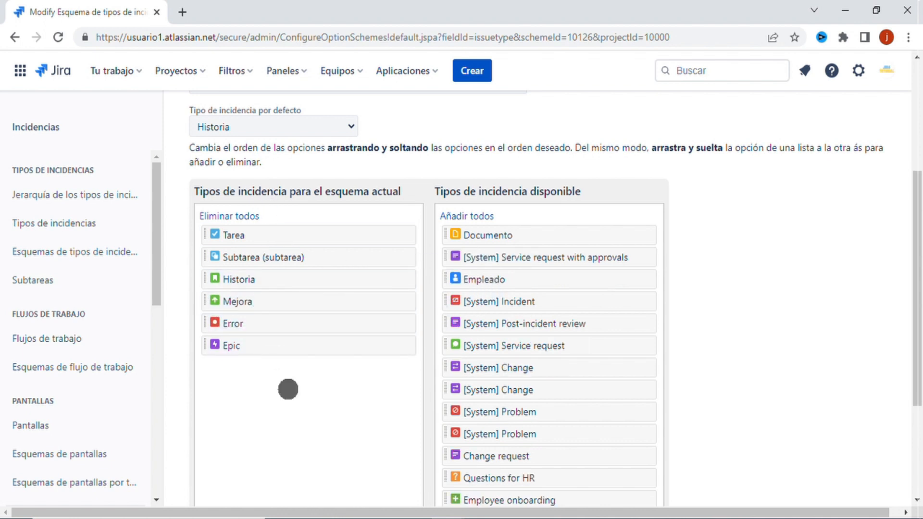
pyautogui.scroll(-3, 345, 341)
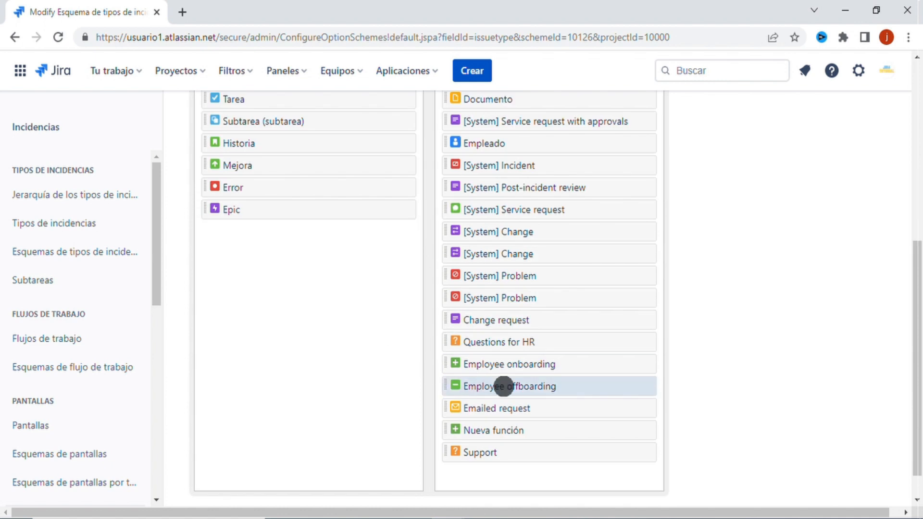
pyautogui.moveTo(526, 429); pyautogui.dragTo(282, 239)
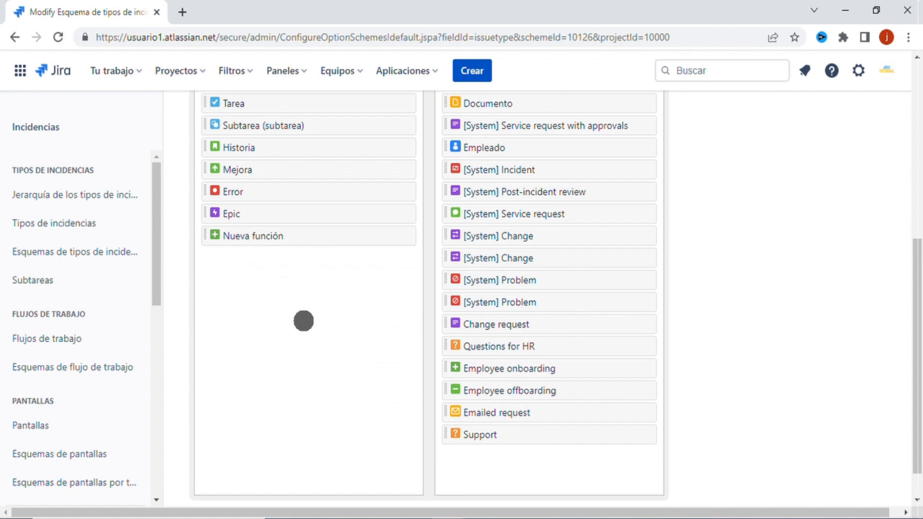
pyautogui.scroll(3, 298, 375)
pyautogui.scroll(-4, 427, 404)
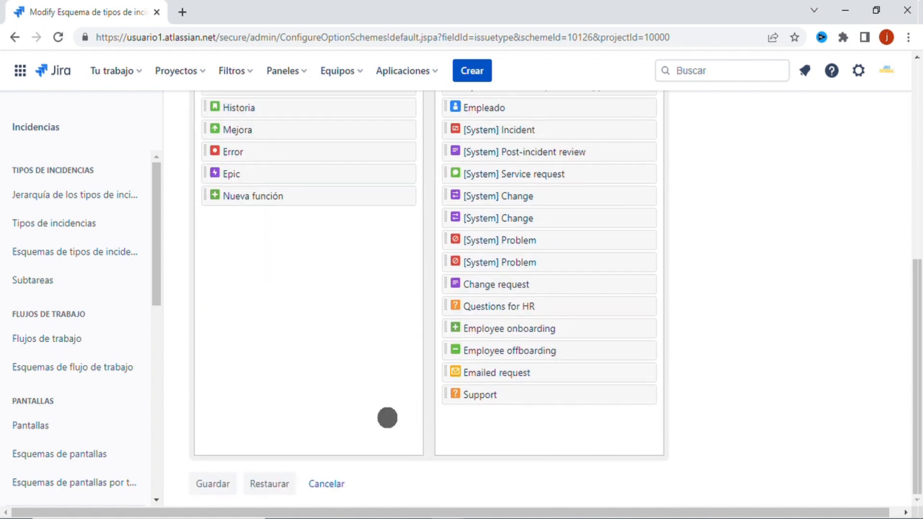
pyautogui.click(210, 483)
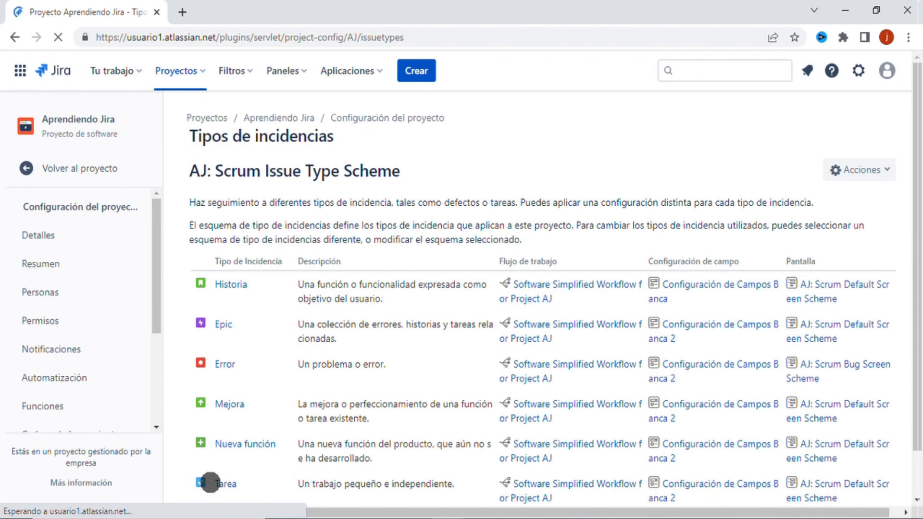
# - Go back to the project and check the issue type choices in a new issue form, then cancel the form
pyautogui.click(74, 168)
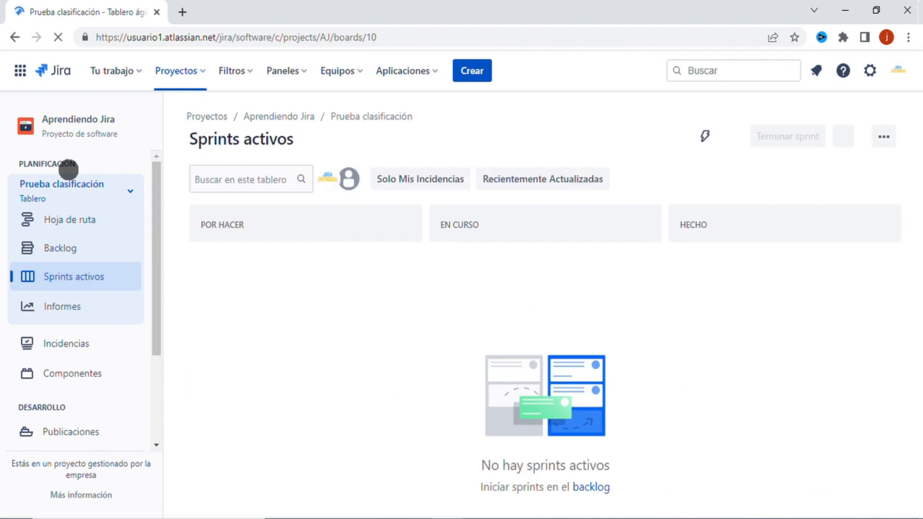
pyautogui.click(472, 71)
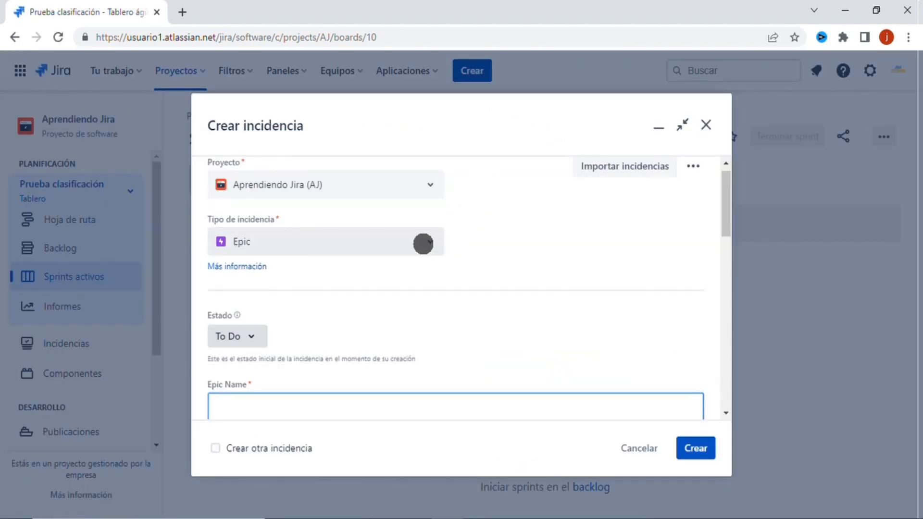
pyautogui.click(423, 243)
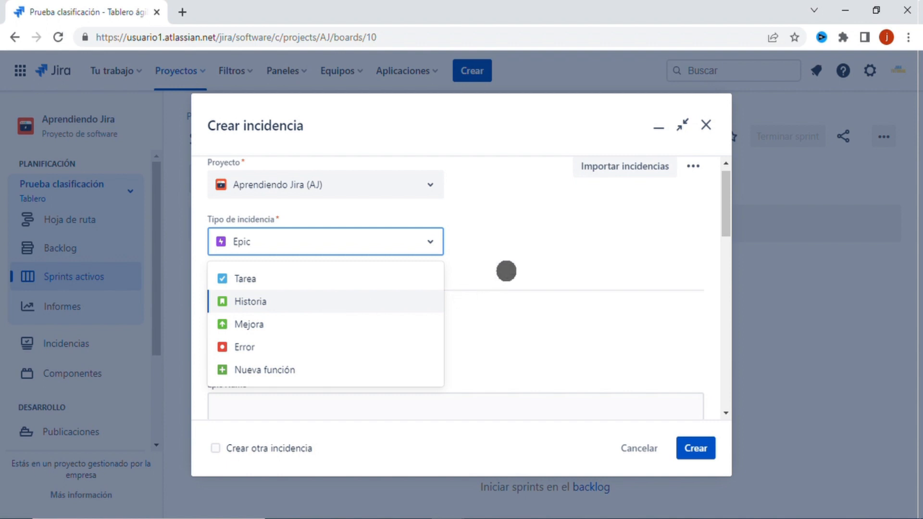
pyautogui.click(506, 271)
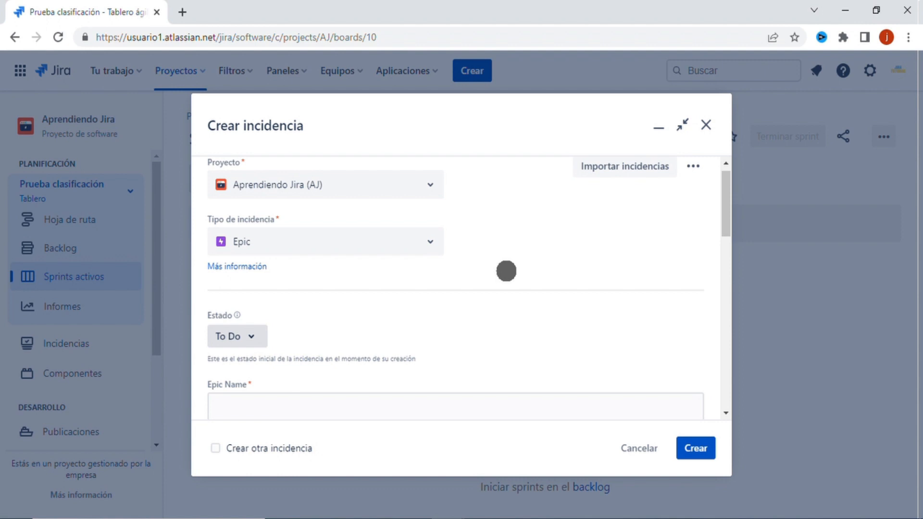
pyautogui.click(432, 241)
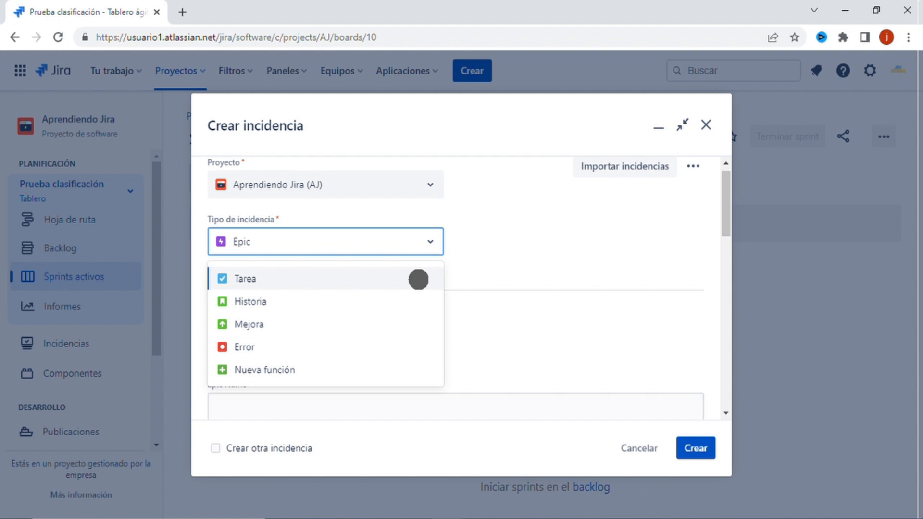
pyautogui.click(647, 447)
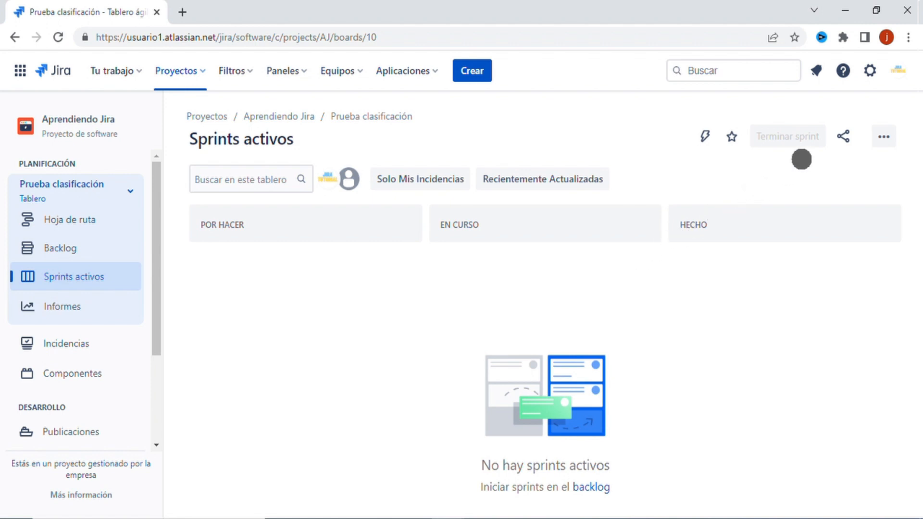
# - Add a standard issue type named Cliente Seguros in Jira's global issue settings
pyautogui.click(869, 71)
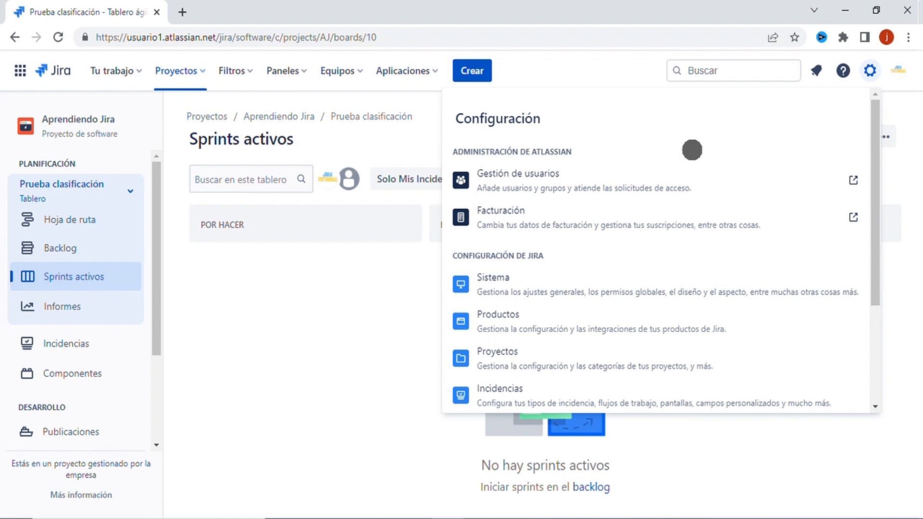
pyautogui.click(529, 397)
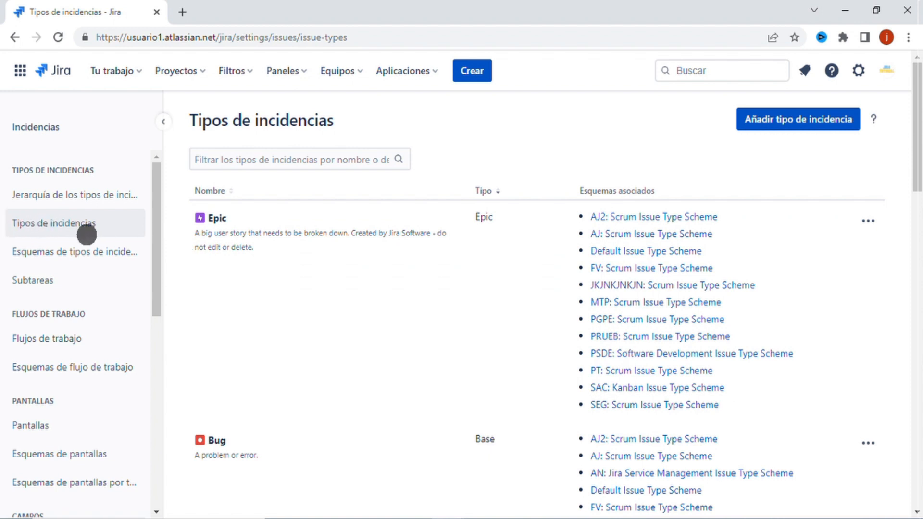
pyautogui.click(44, 228)
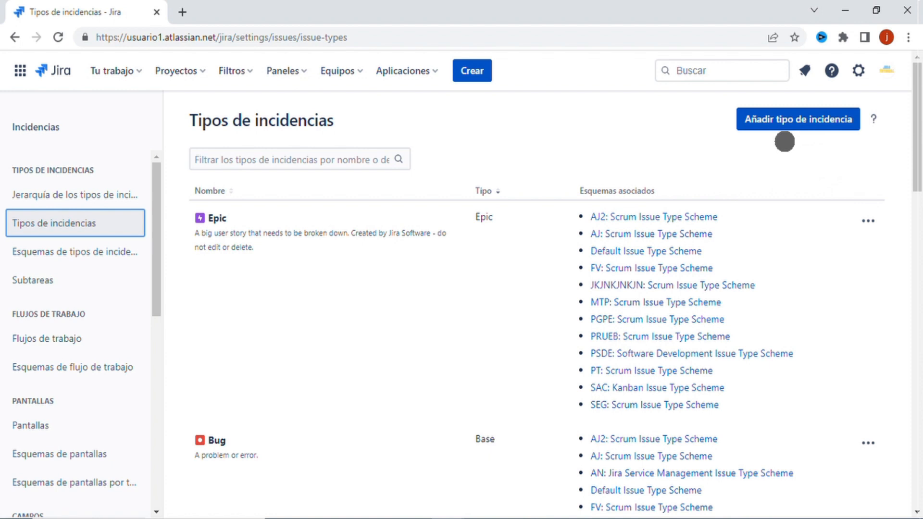
pyautogui.click(783, 126)
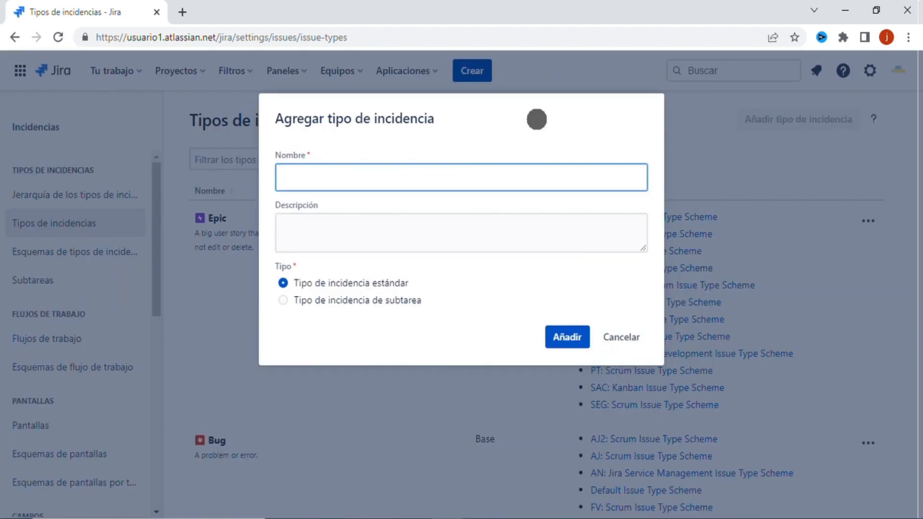
pyautogui.write('Cliente Seguros')
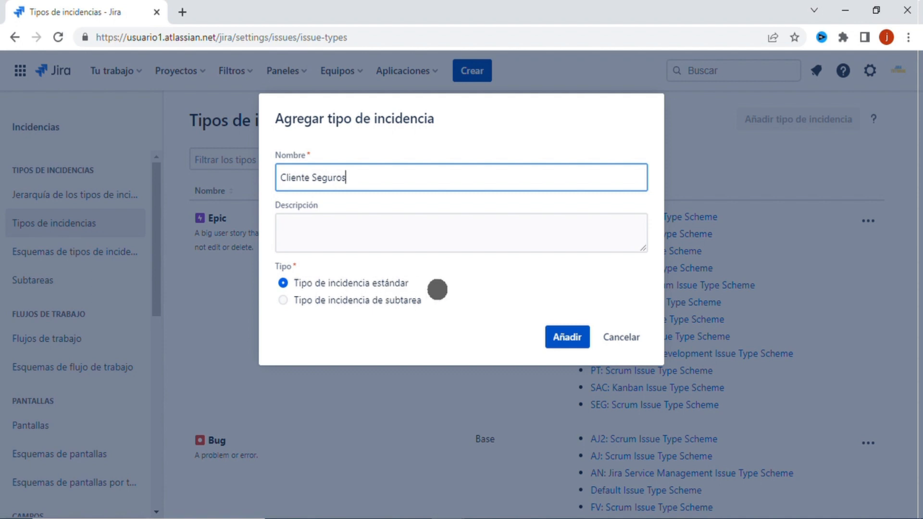
pyautogui.click(558, 334)
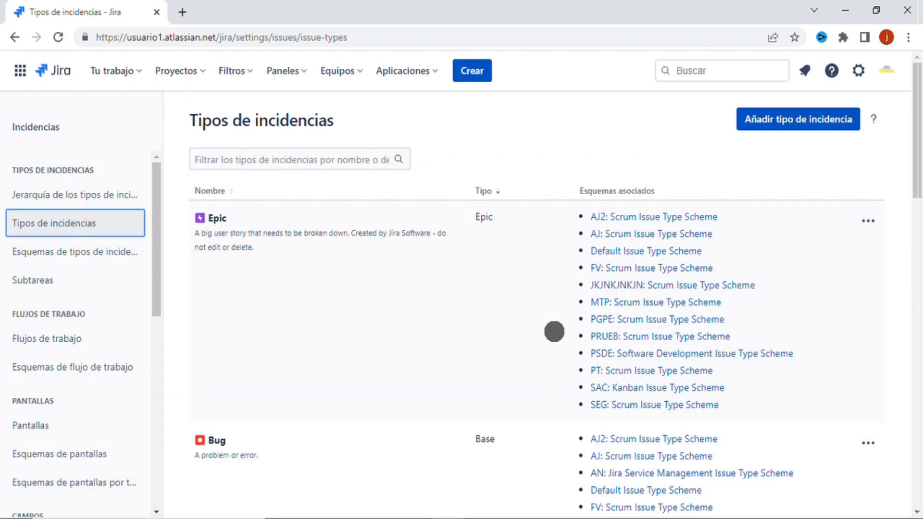
# - Change the Cliente Seguros issue type's avatar to the green dollar icon, save it, and filter the issue types by "cliente"
pyautogui.click(257, 156)
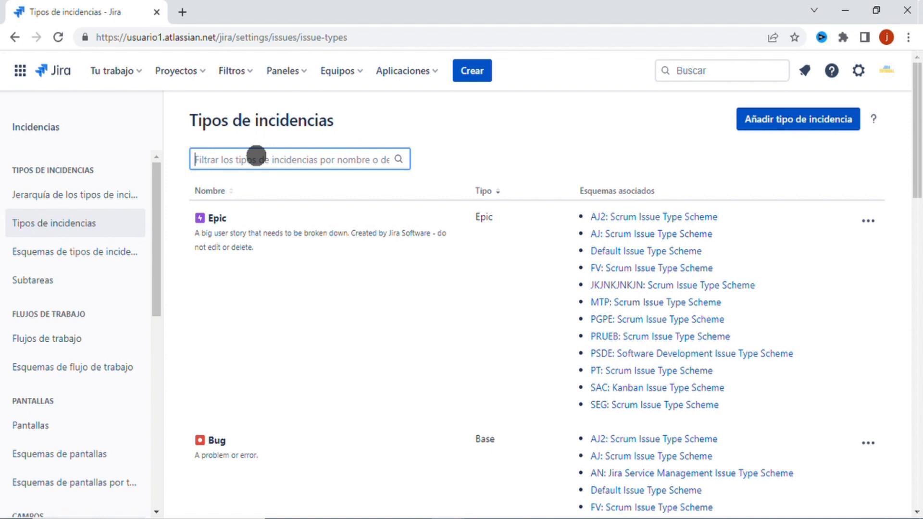
pyautogui.write('seguro')
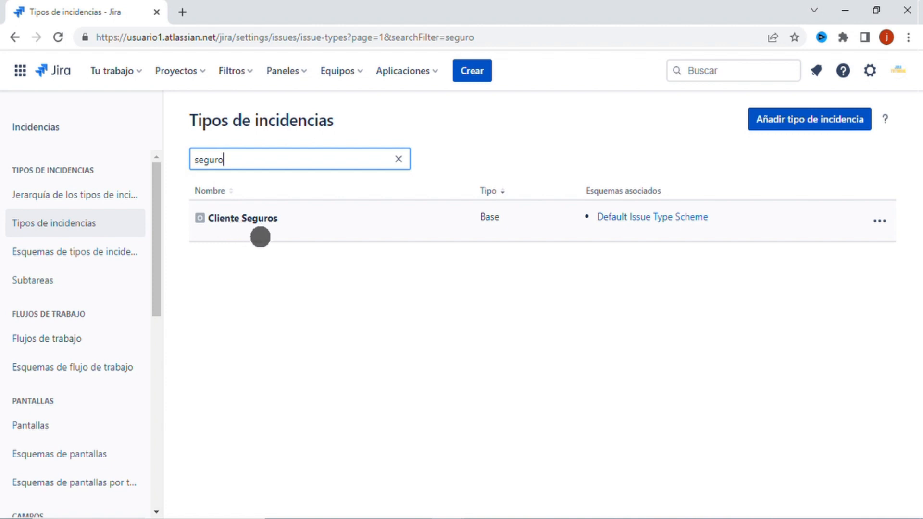
pyautogui.click(876, 223)
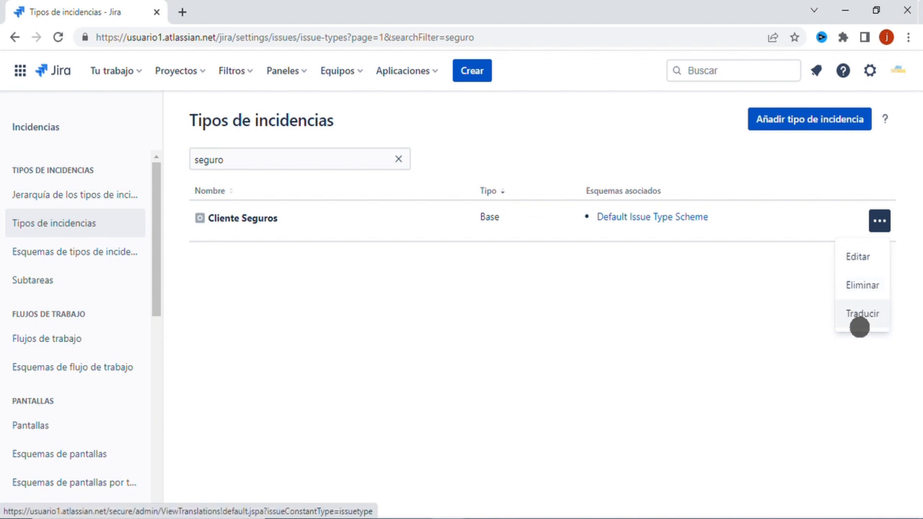
pyautogui.click(860, 257)
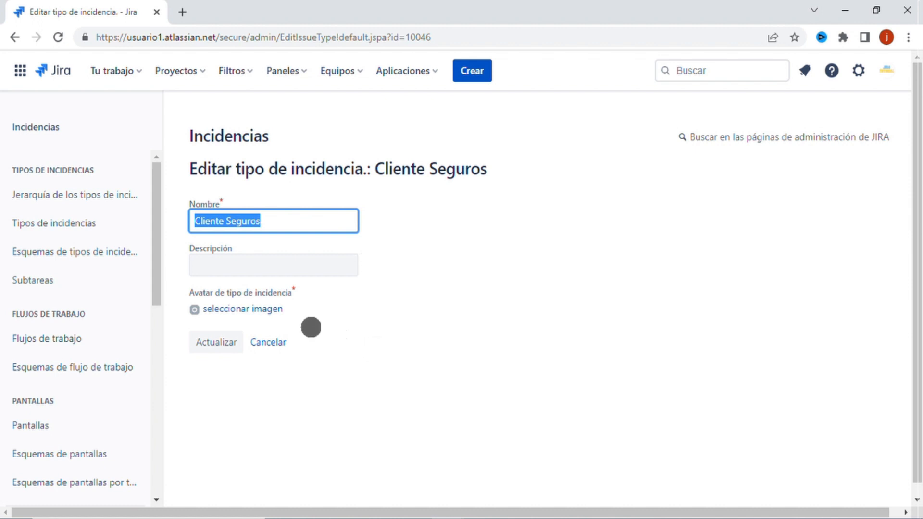
pyautogui.click(224, 308)
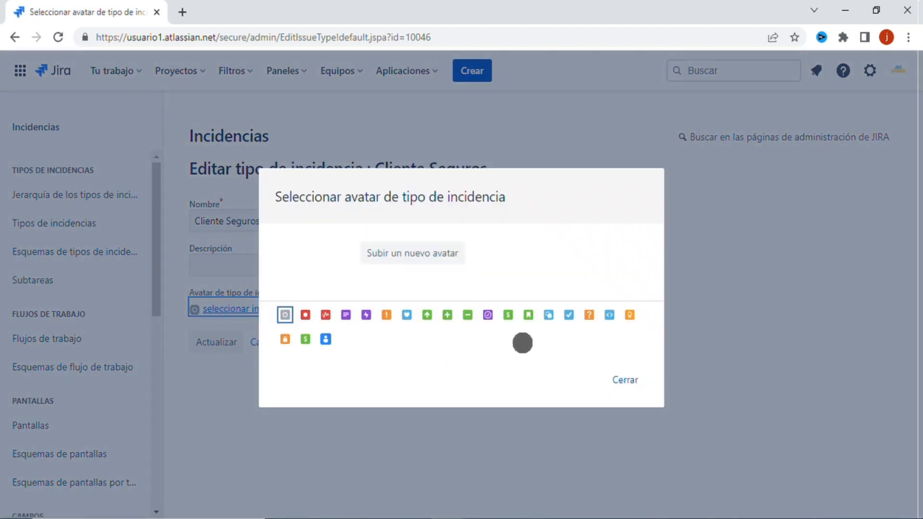
pyautogui.click(509, 315)
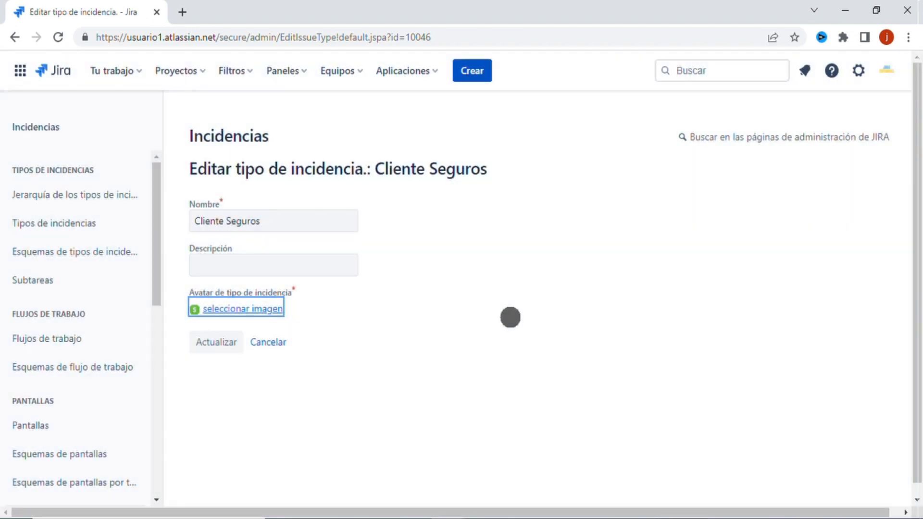
pyautogui.click(214, 342)
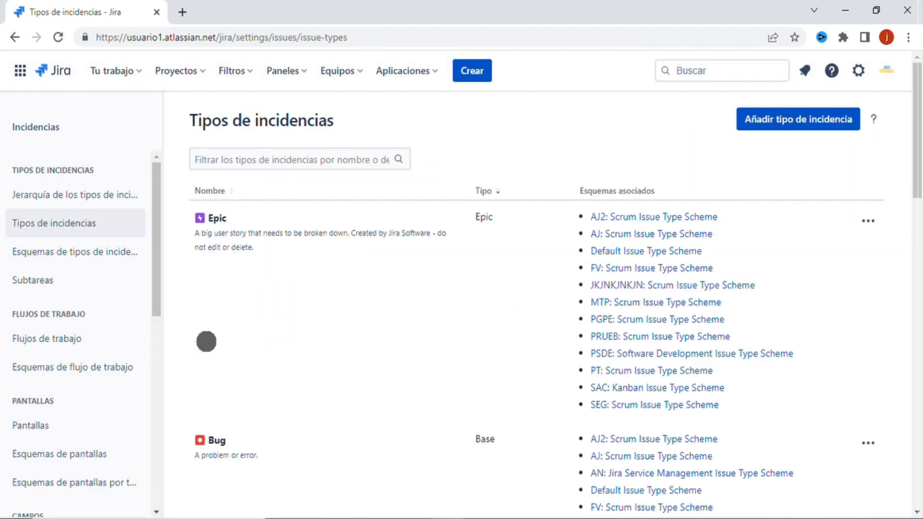
pyautogui.click(322, 157)
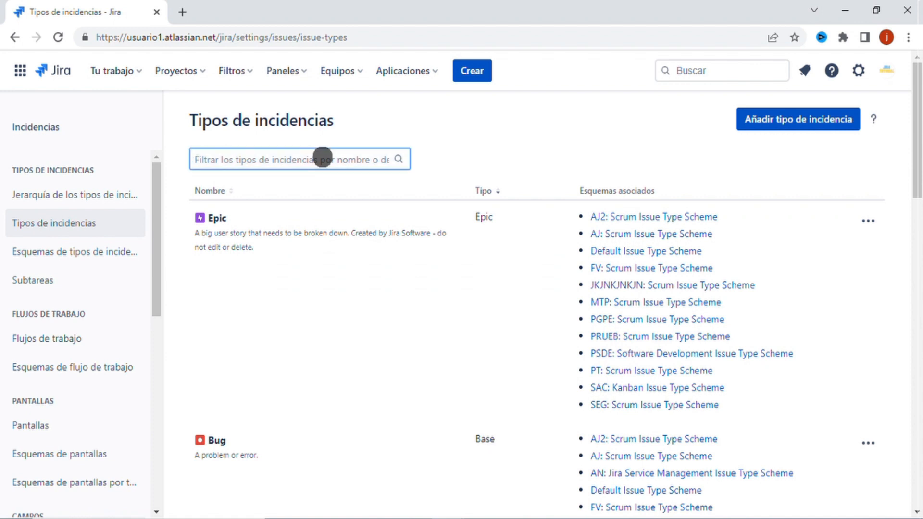
pyautogui.write('cliente')
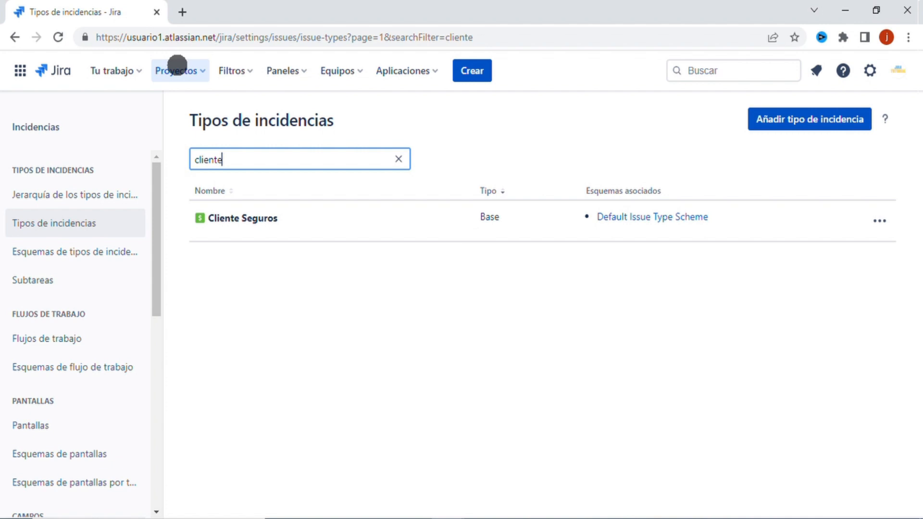
# - Open the Aprendiendo Jira project's configuration summary and start editing the issue types of the AJ: Scrum Issue Type Scheme
pyautogui.click(177, 67)
pyautogui.click(263, 126)
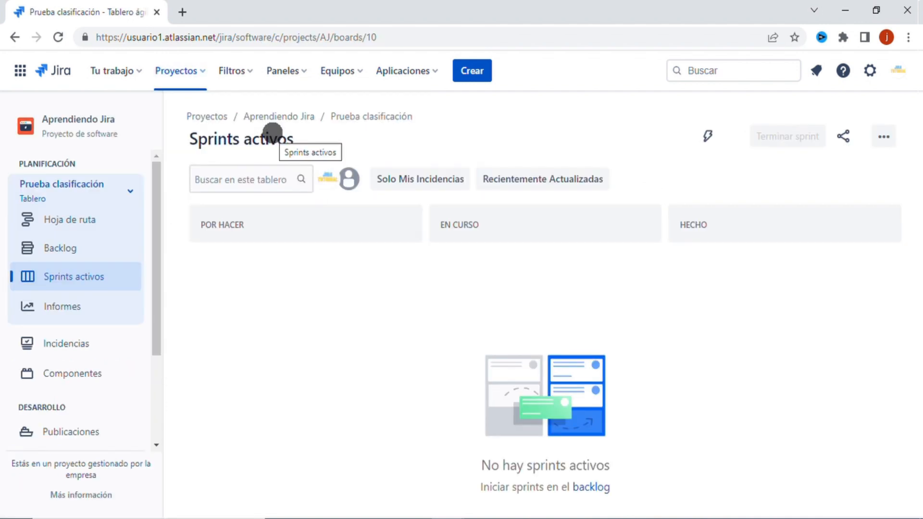
pyautogui.scroll(-3, 86, 264)
pyautogui.click(86, 428)
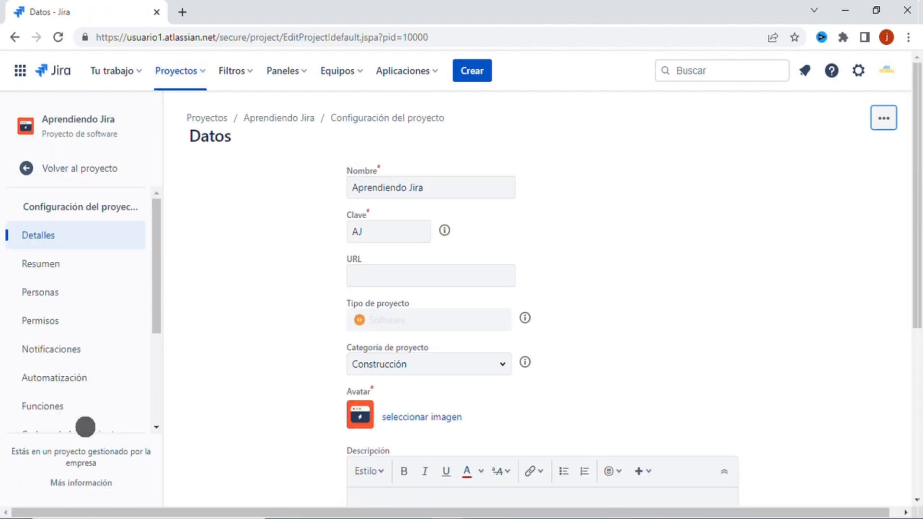
pyautogui.click(72, 265)
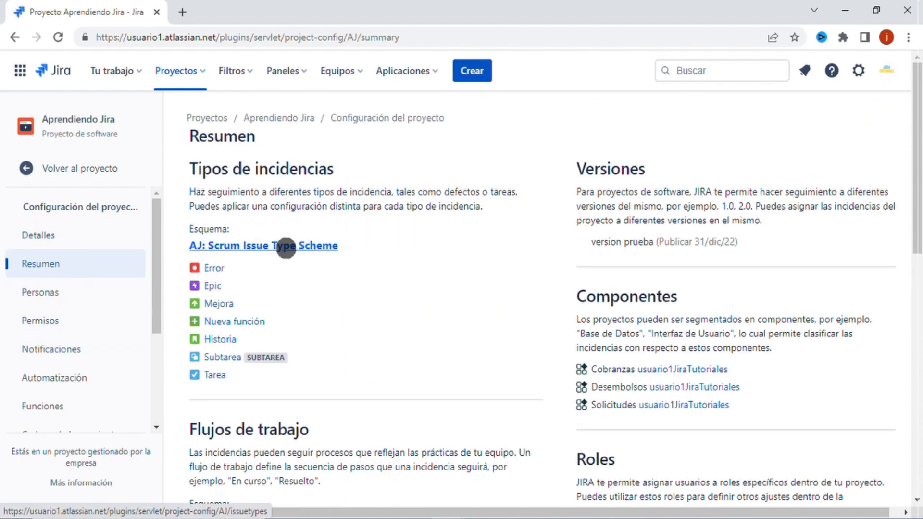
pyautogui.click(286, 249)
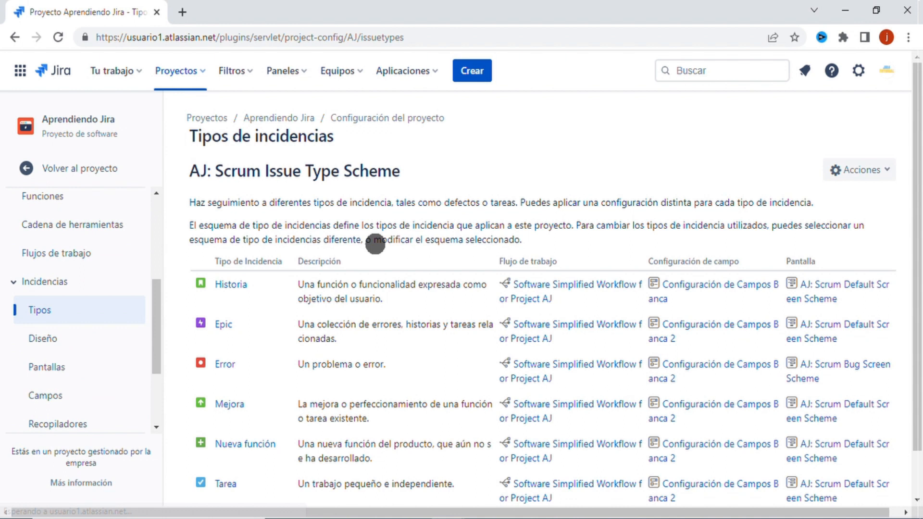
pyautogui.click(873, 171)
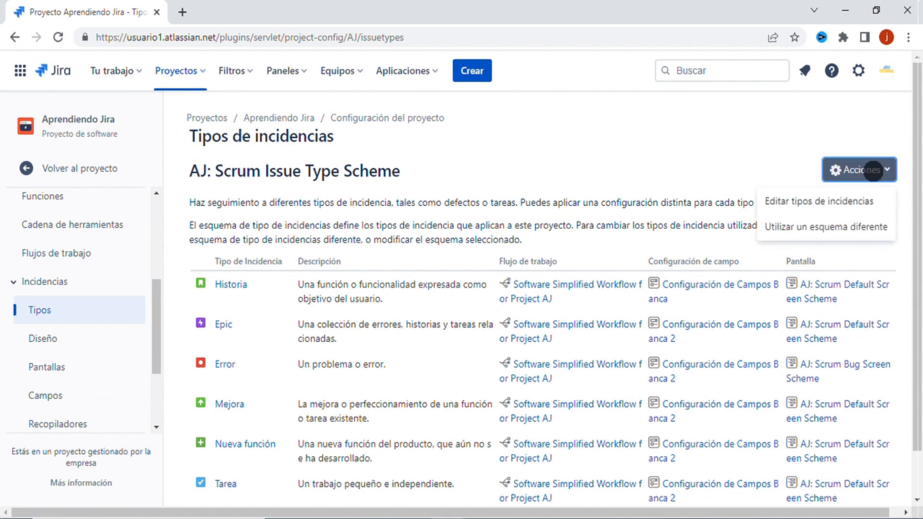
pyautogui.click(849, 201)
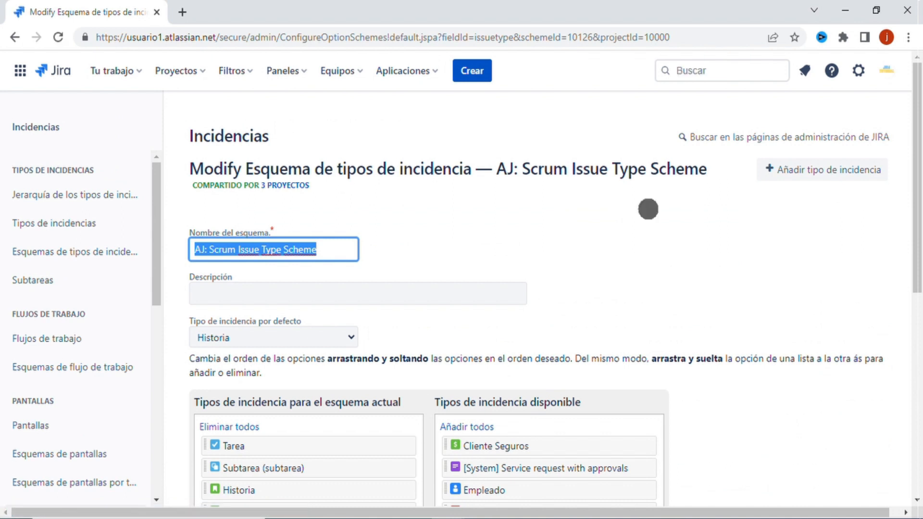
# - Add the available Cliente Seguros issue type to the current scheme and place it first in the order
pyautogui.scroll(-7, 671, 217)
pyautogui.scroll(4, 670, 219)
pyautogui.scroll(-3, 803, 376)
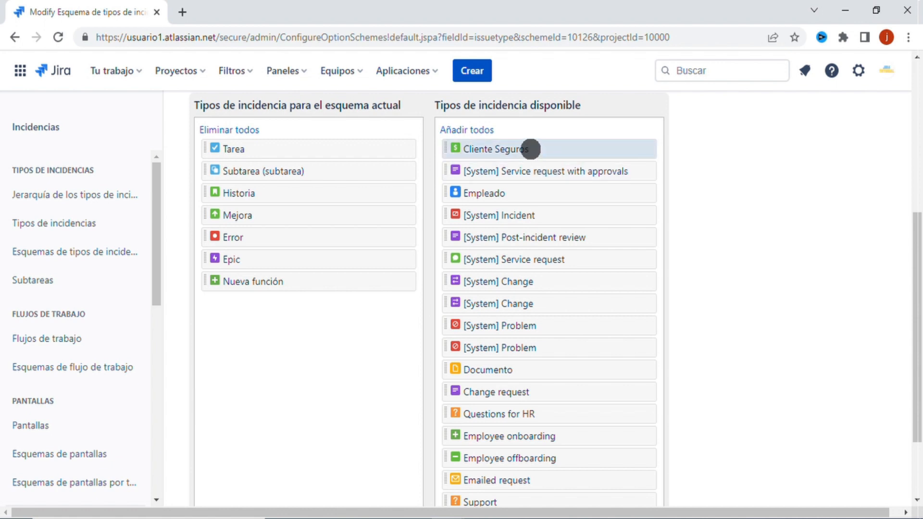
pyautogui.moveTo(530, 149); pyautogui.dragTo(288, 193)
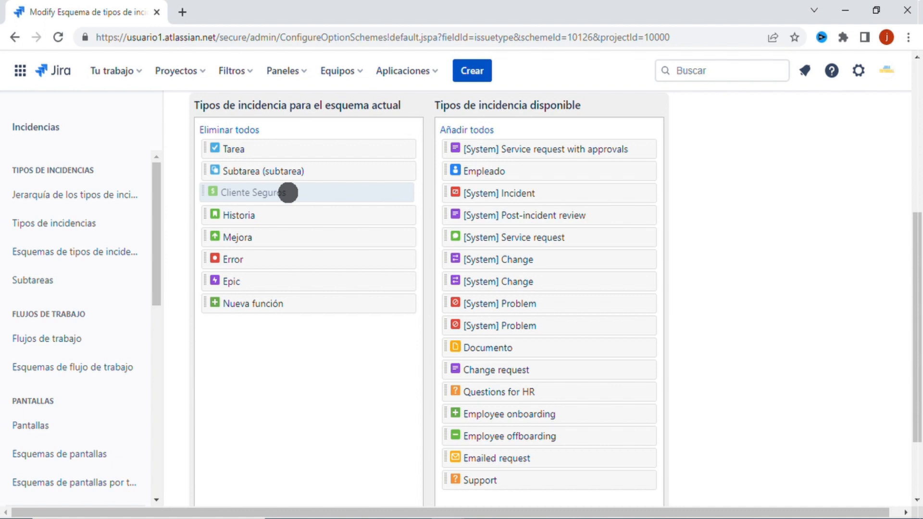
pyautogui.moveTo(288, 193); pyautogui.dragTo(291, 147)
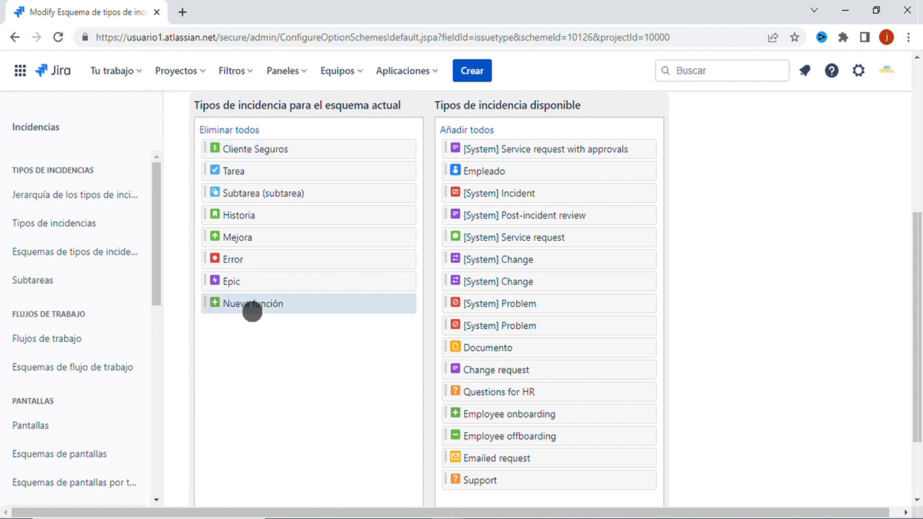
# - Remove Nueva función from the current scheme and order Epic, Historia and Error directly below Cliente Seguros
pyautogui.moveTo(241, 305); pyautogui.dragTo(461, 322)
pyautogui.moveTo(247, 281); pyautogui.dragTo(245, 169)
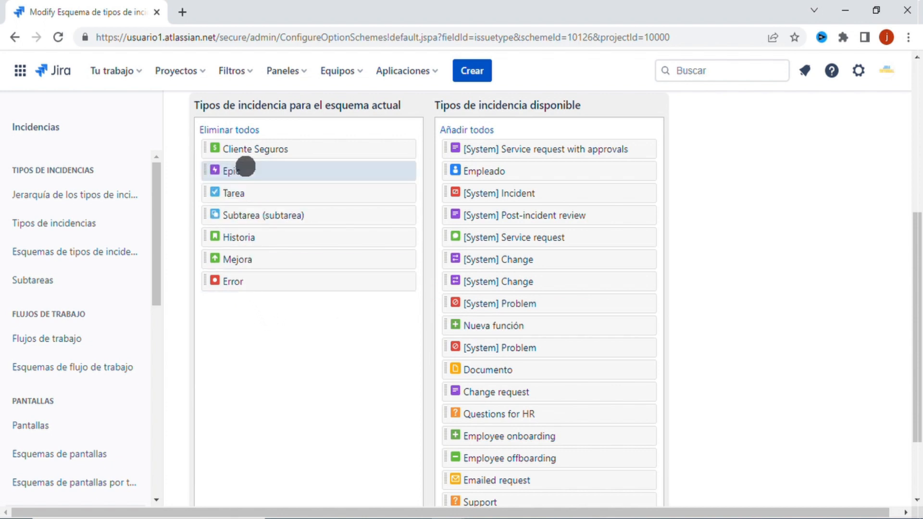
pyautogui.moveTo(257, 233); pyautogui.dragTo(258, 195)
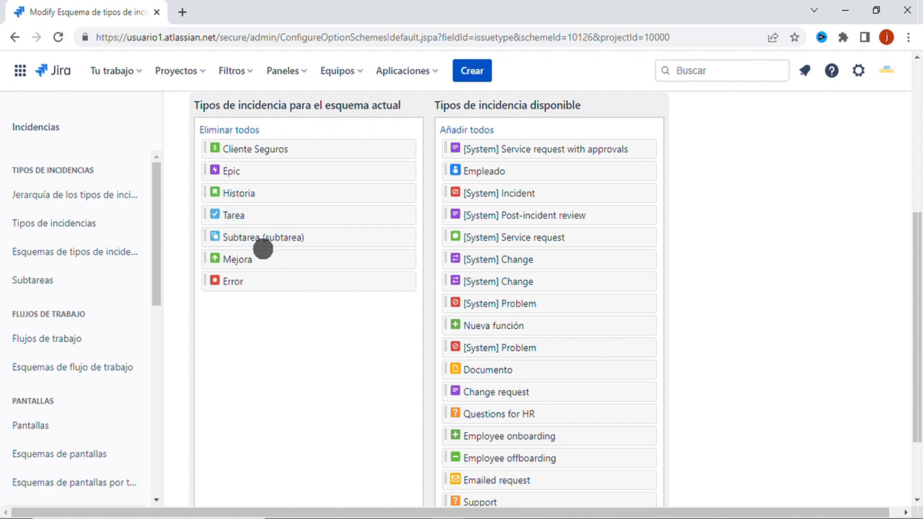
pyautogui.moveTo(256, 278); pyautogui.dragTo(257, 216)
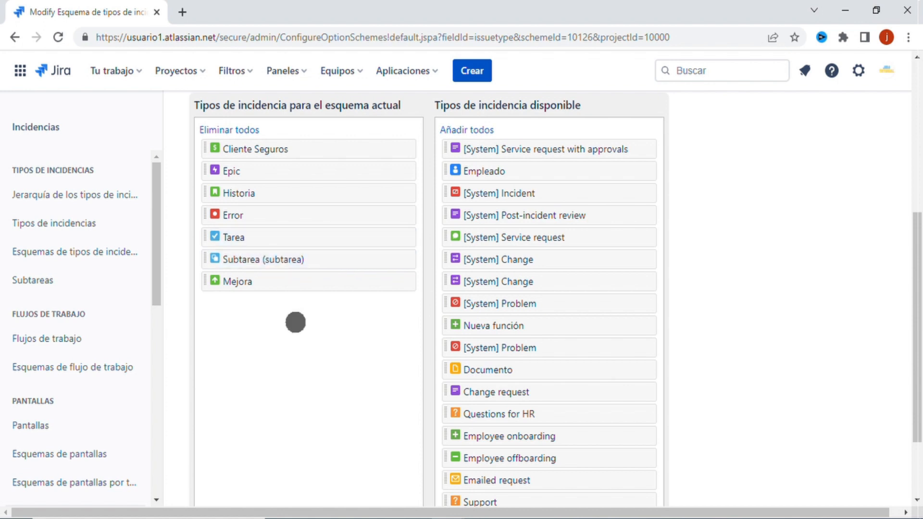
# - Remove the Mejora issue type from the current scheme and save the scheme
pyautogui.moveTo(268, 287); pyautogui.dragTo(523, 306)
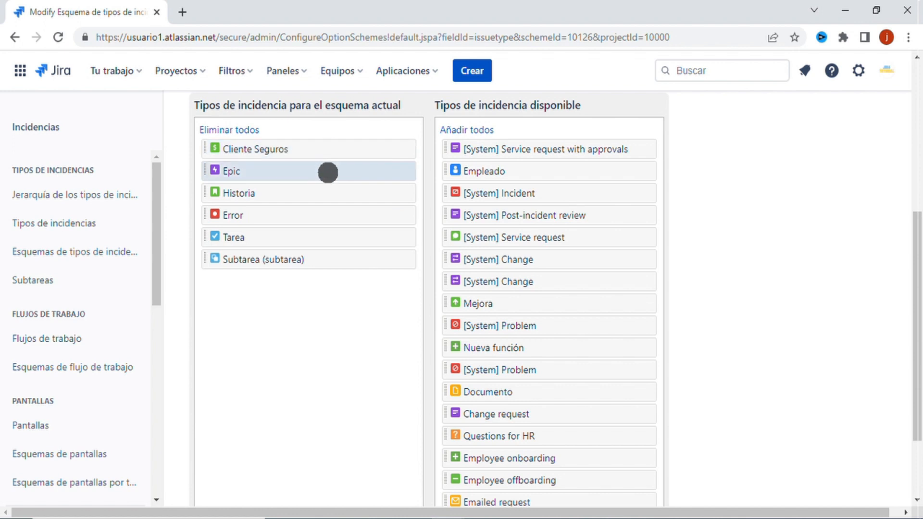
pyautogui.scroll(-3, 753, 342)
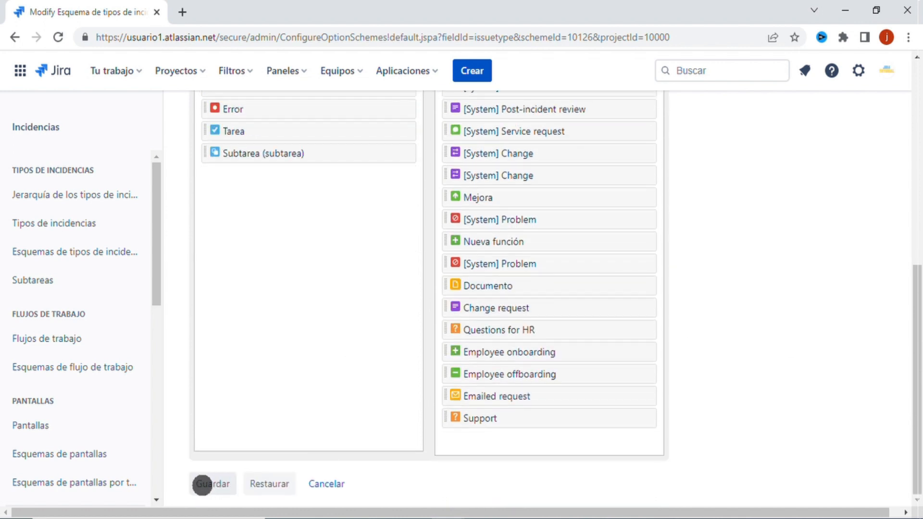
pyautogui.click(202, 484)
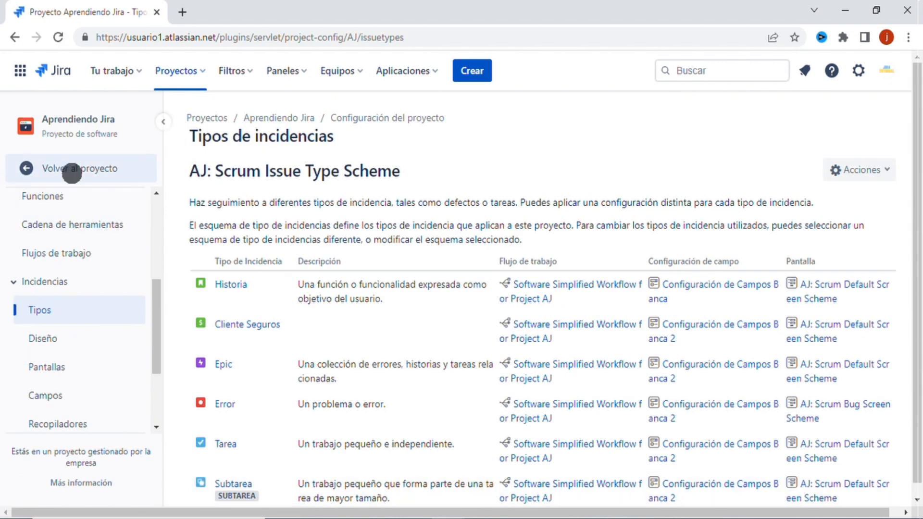
# - Return to the project, check the available issue types in a new issue form, and close the form without creating anything
pyautogui.click(26, 168)
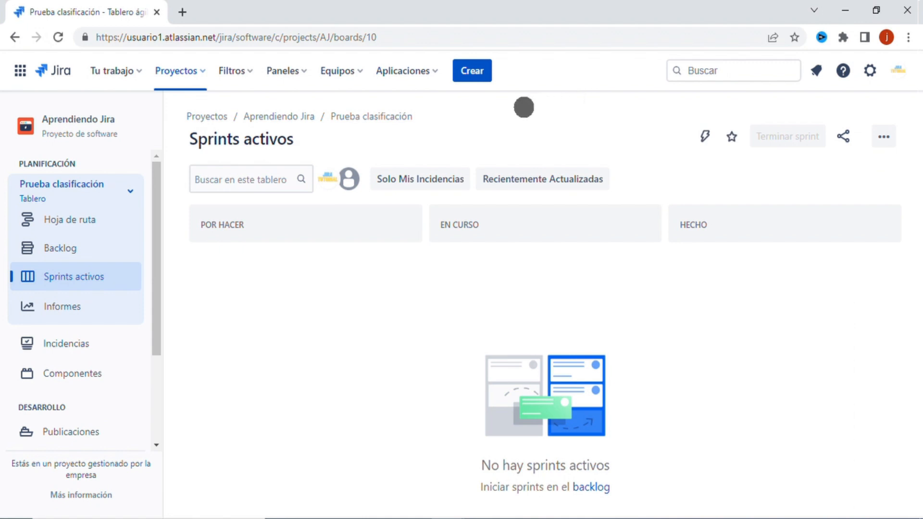
pyautogui.click(472, 71)
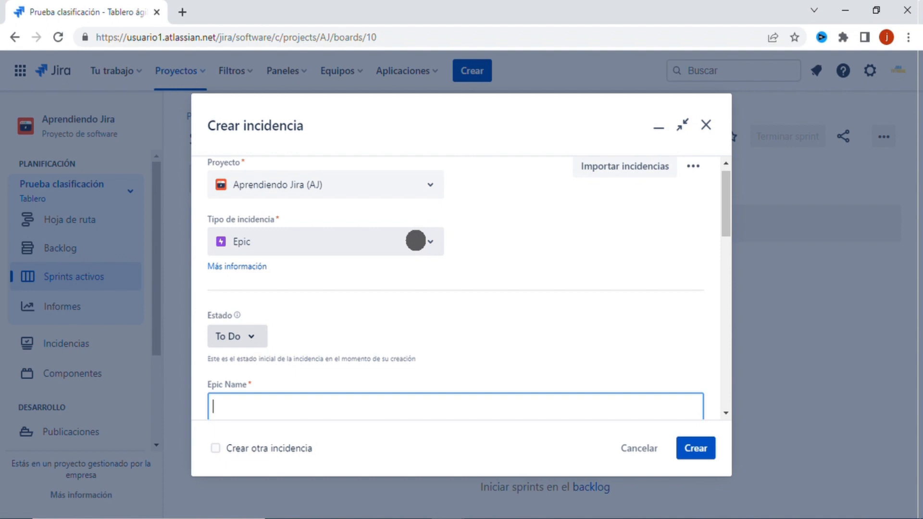
pyautogui.click(415, 240)
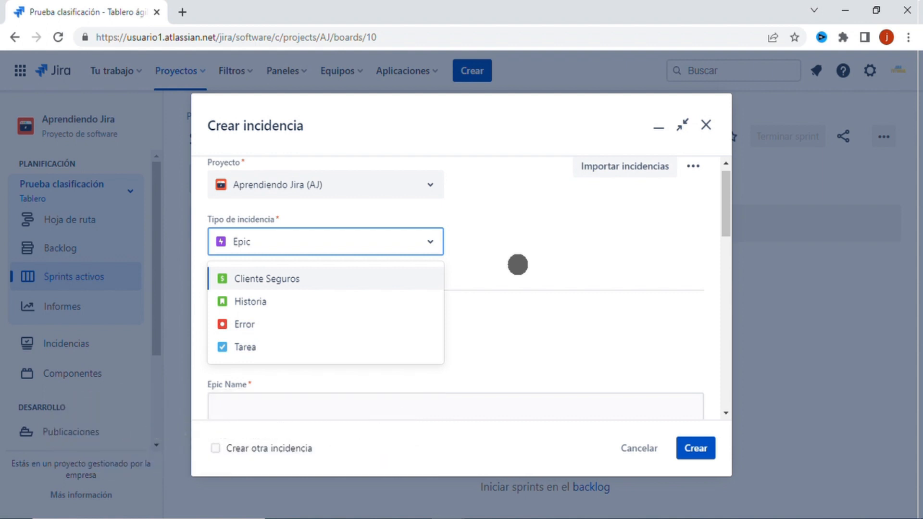
pyautogui.click(706, 124)
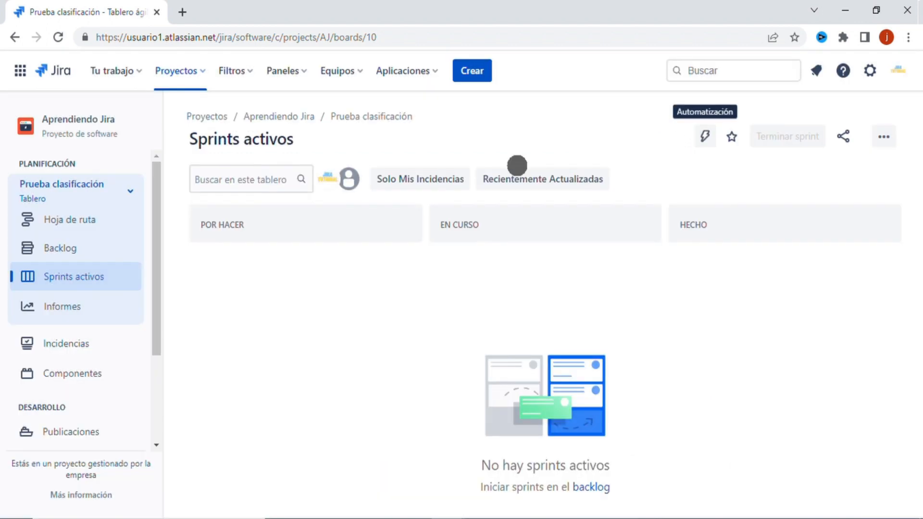
# - Open the Aprendiendo Jira project's configuration summary to review its issue type scheme
pyautogui.scroll(-3, 49, 322)
pyautogui.click(82, 428)
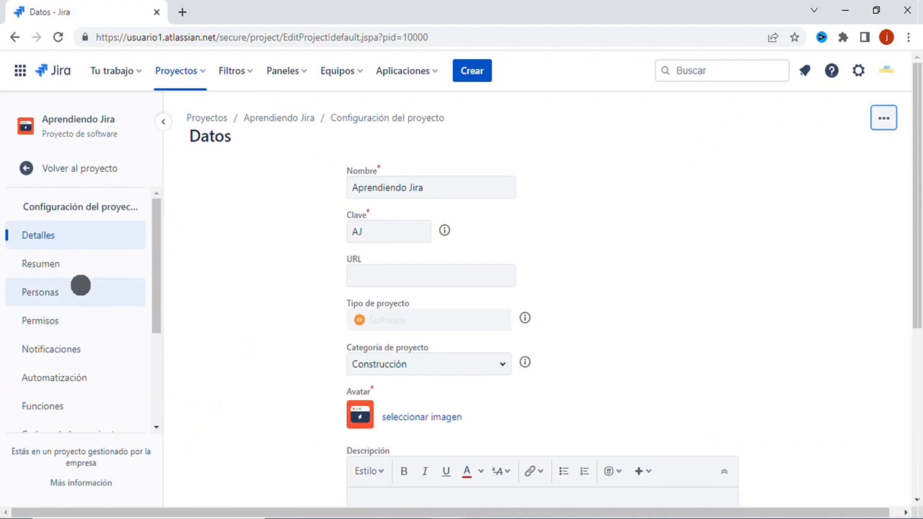
pyautogui.click(68, 264)
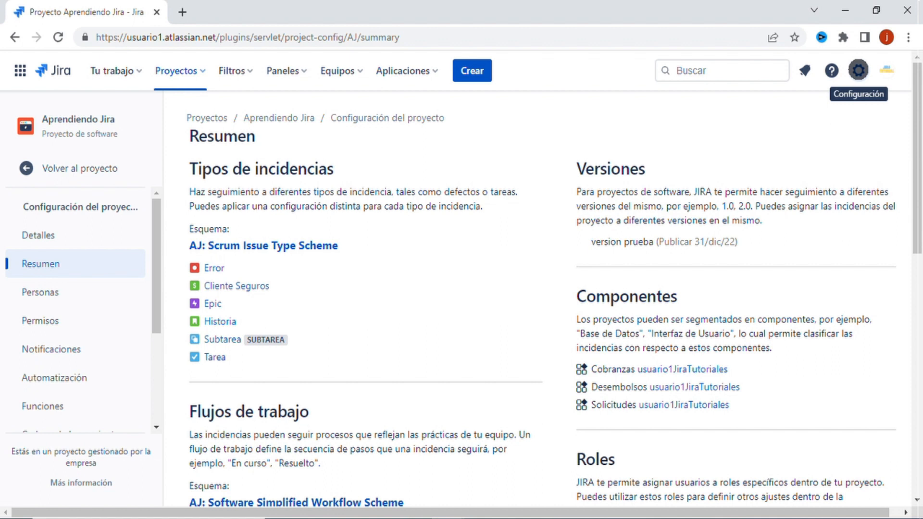
# - Open the issue type schemes in Jira's global issue settings and examine each scheme's issue types and associated projects
pyautogui.click(858, 71)
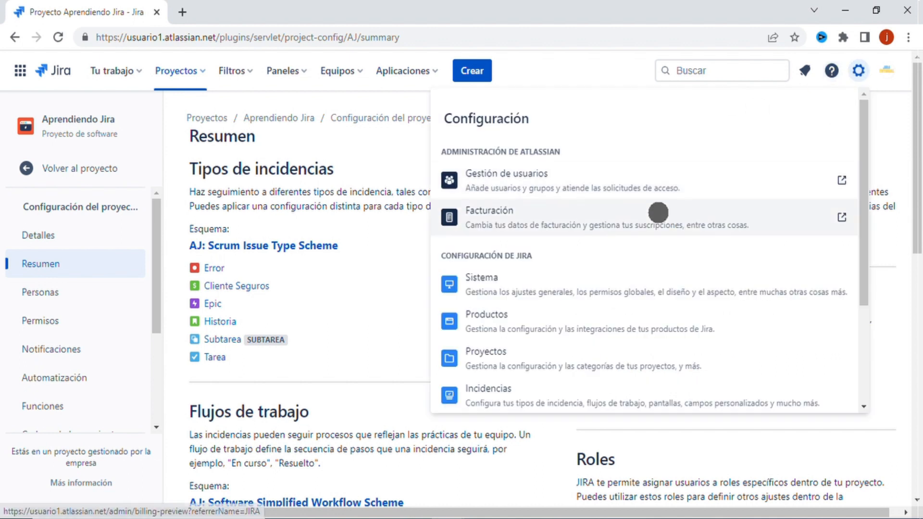
pyautogui.click(525, 399)
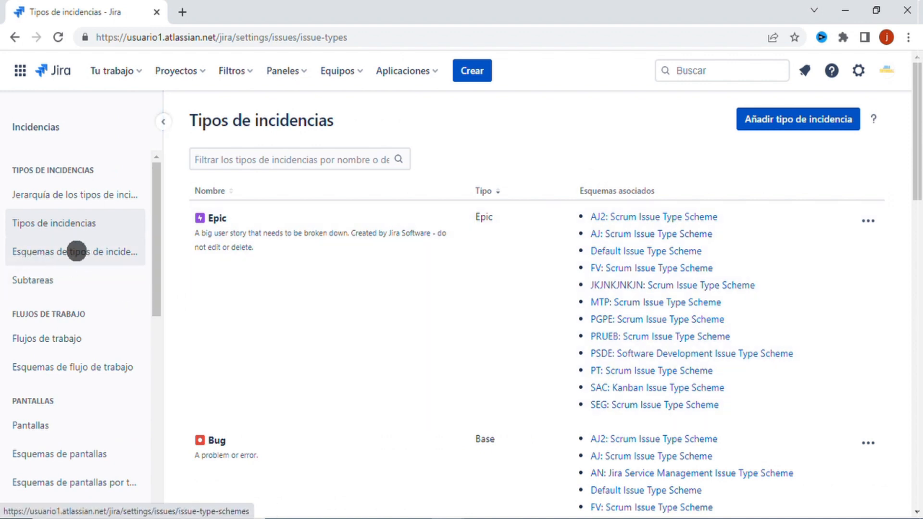
pyautogui.click(67, 250)
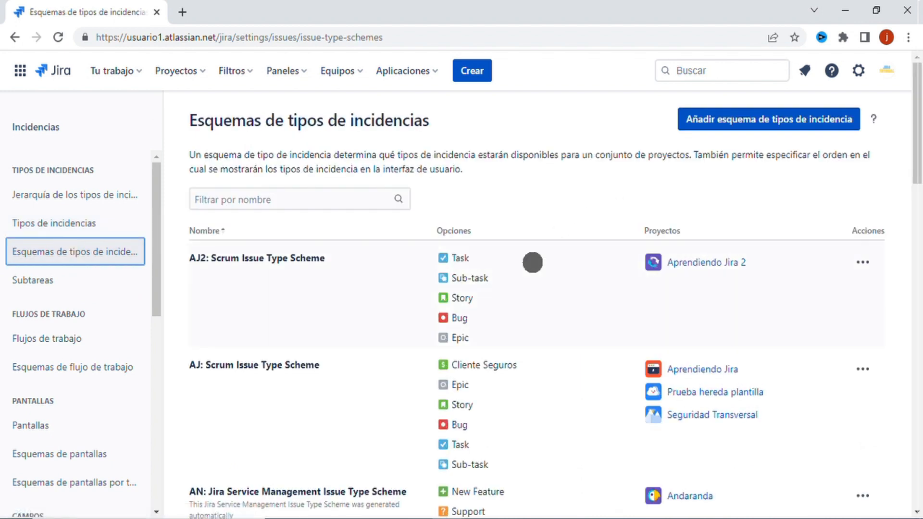
pyautogui.scroll(-10, 534, 261)
pyautogui.scroll(10, 533, 261)
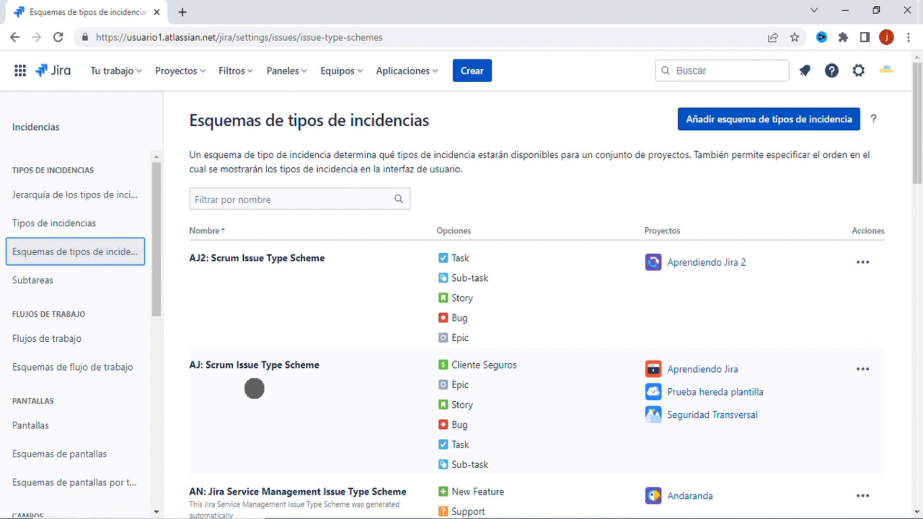
pyautogui.scroll(-10, 340, 385)
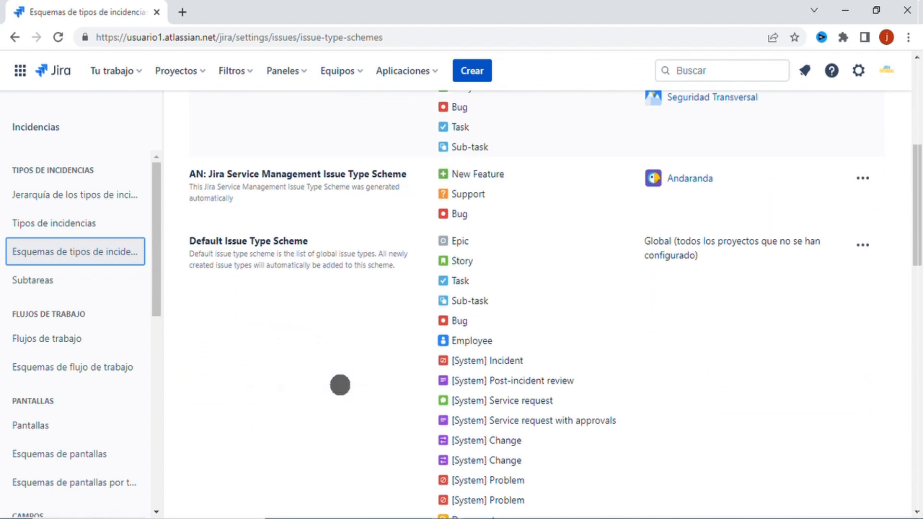
# - Start a new global issue type scheme named "Esquema de tipos de incidencia Banca"
pyautogui.scroll(-9, 462, 385)
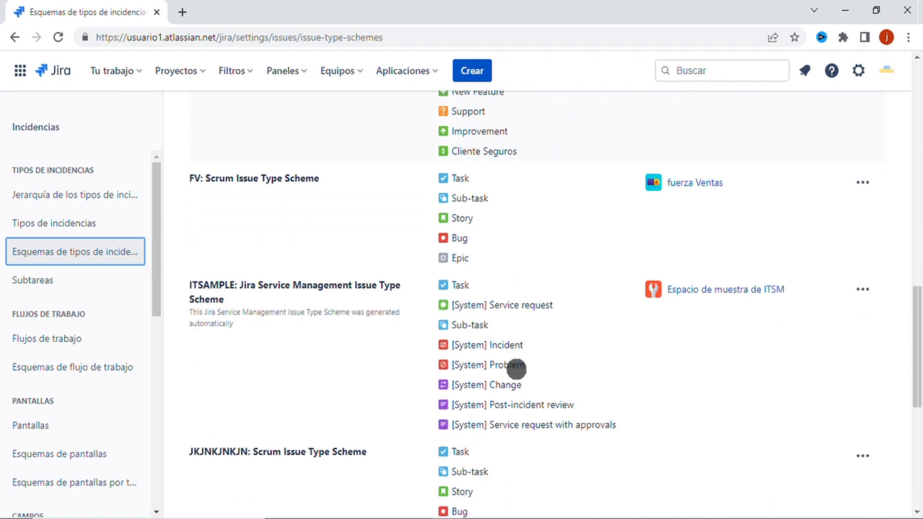
pyautogui.scroll(-7, 499, 367)
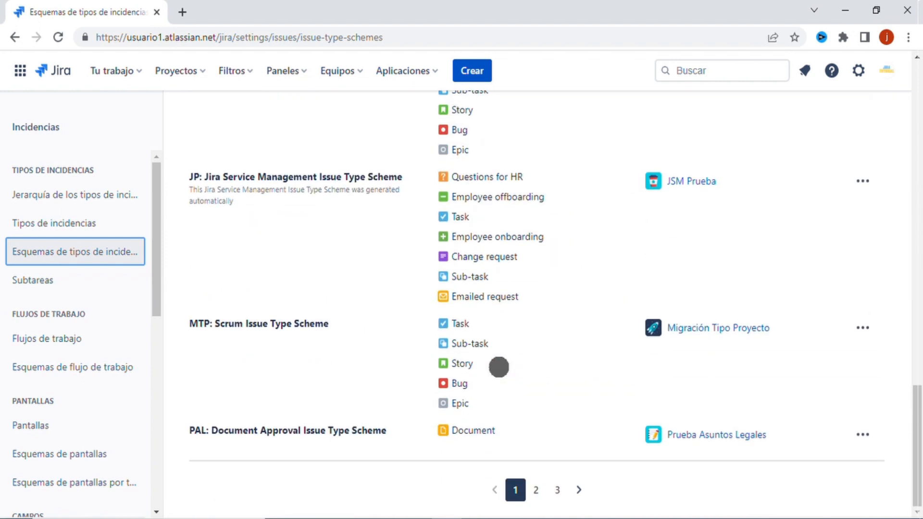
pyautogui.scroll(20, 499, 367)
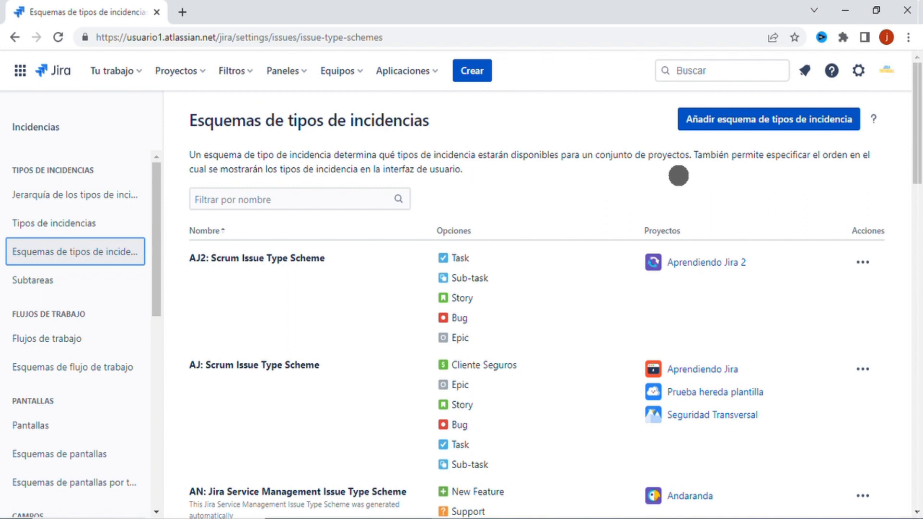
pyautogui.click(775, 123)
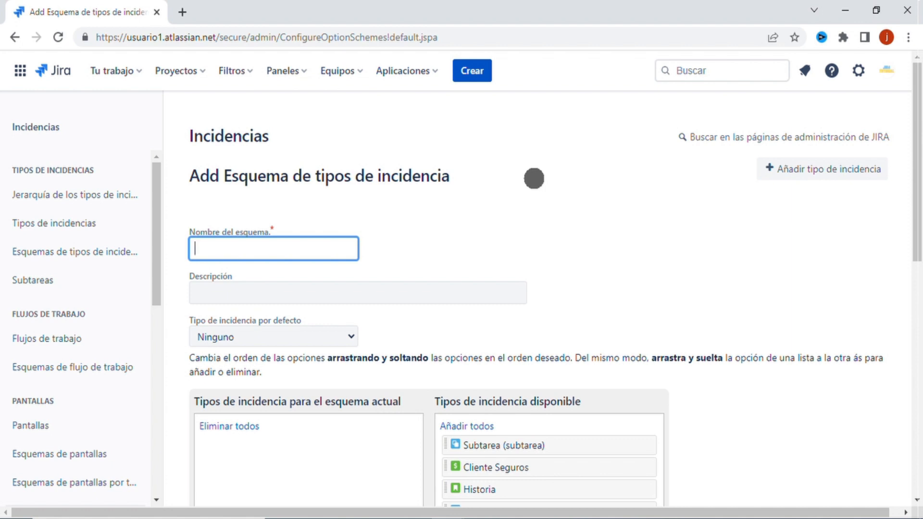
pyautogui.write('Esquema de tipos de incidencia Banca')
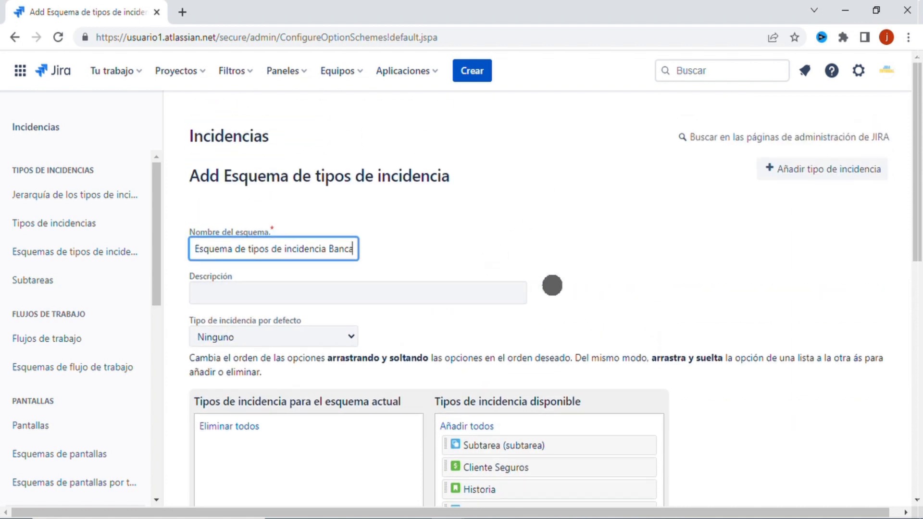
# - Add the Historia, Error and Empleado issue types, in that order, to the new scheme's current types
pyautogui.scroll(-3, 543, 286)
pyautogui.scroll(2, 477, 235)
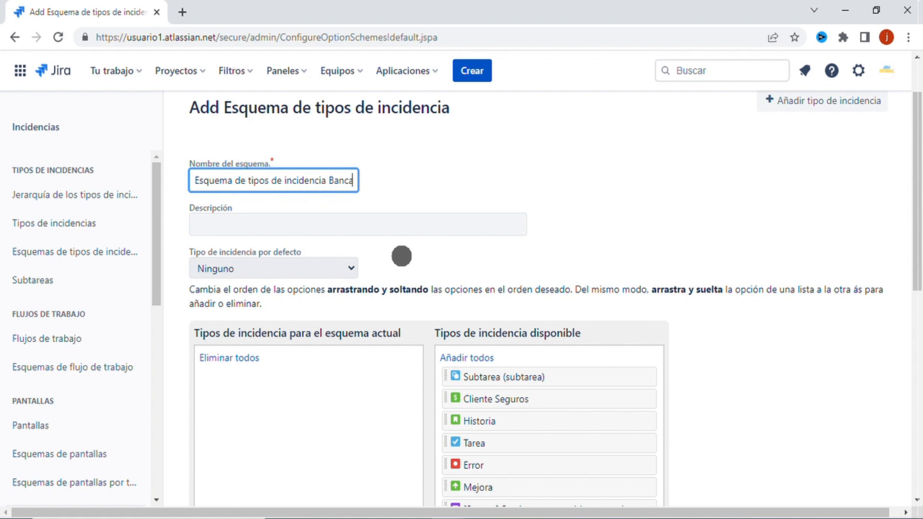
pyautogui.click(353, 269)
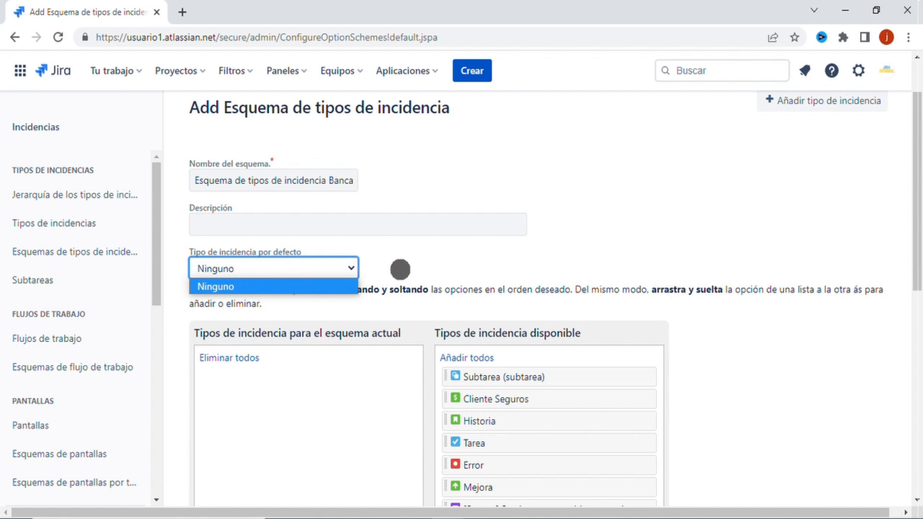
pyautogui.scroll(-1, 495, 255)
pyautogui.scroll(-5, 496, 255)
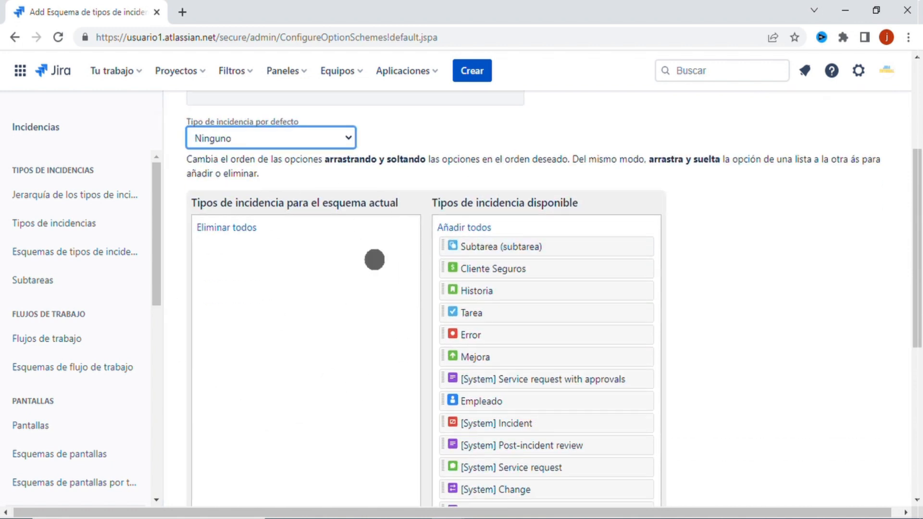
pyautogui.scroll(3, 349, 341)
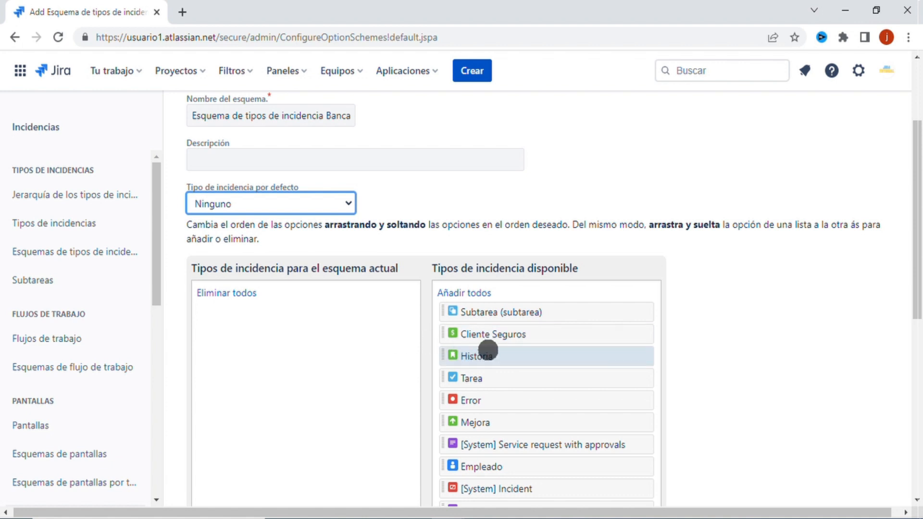
pyautogui.moveTo(496, 354); pyautogui.dragTo(244, 305)
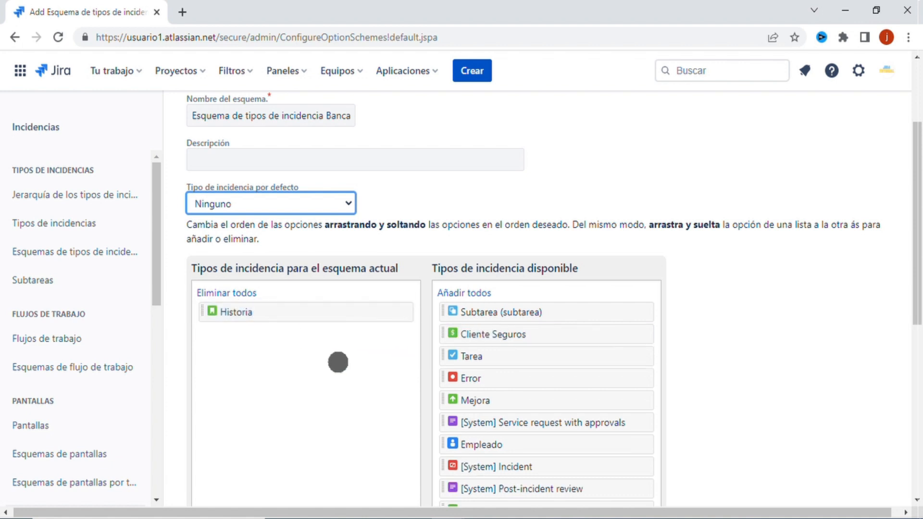
pyautogui.moveTo(471, 376); pyautogui.dragTo(250, 333)
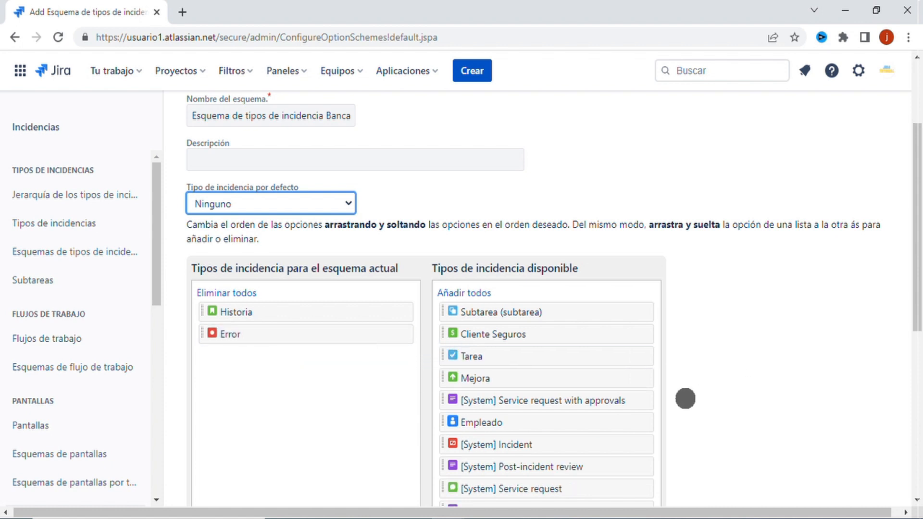
pyautogui.moveTo(515, 420); pyautogui.dragTo(269, 365)
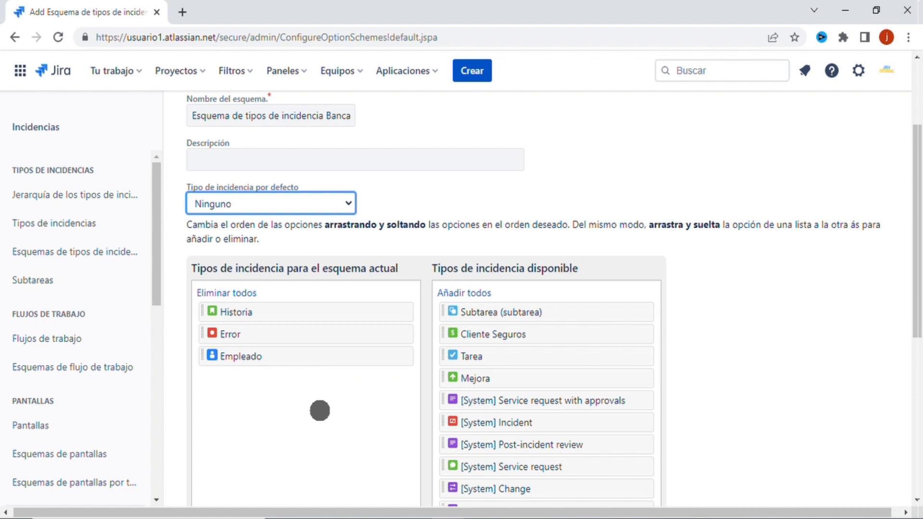
# - Set Empleado as the scheme's default issue type and save the new scheme
pyautogui.click(342, 205)
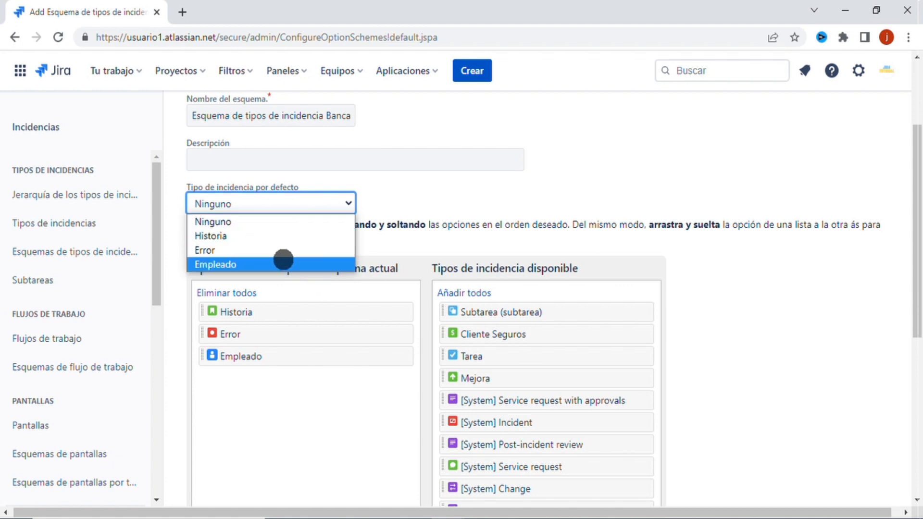
pyautogui.click(283, 260)
pyautogui.scroll(-7, 752, 289)
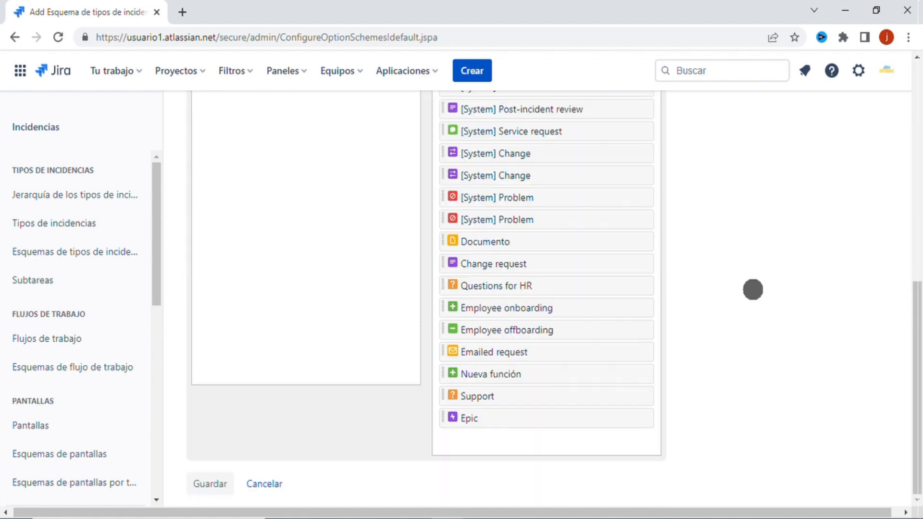
pyautogui.scroll(8, 752, 289)
pyautogui.scroll(-8, 753, 290)
pyautogui.click(205, 483)
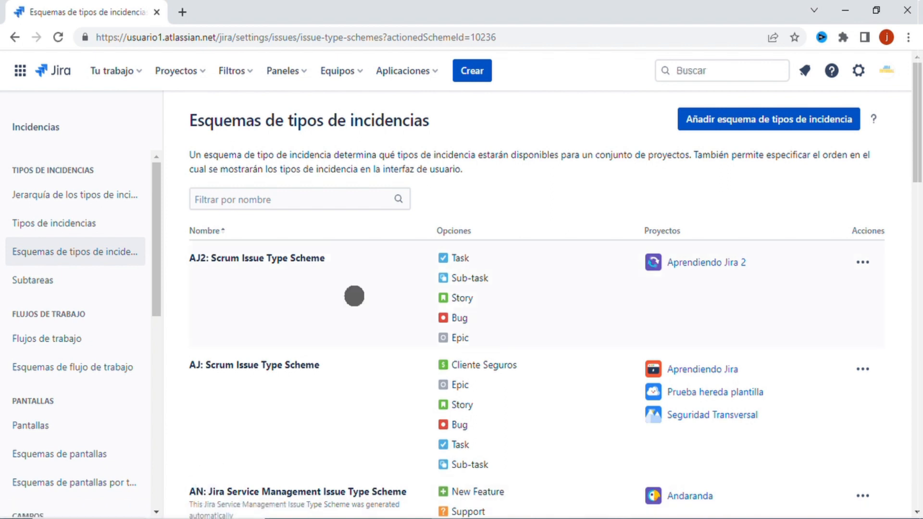
# - Filter the issue type schemes by "banca" to check the new scheme's issue types and associated projects
pyautogui.click(287, 198)
pyautogui.write('banca')
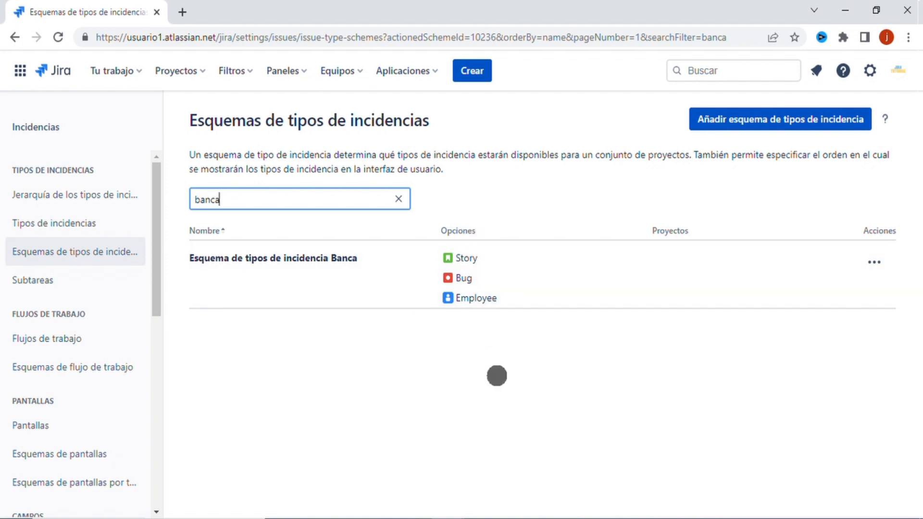
# - Open the issue type scheme page of the Aprendiendo Jira project from its configuration summary
pyautogui.click(176, 63)
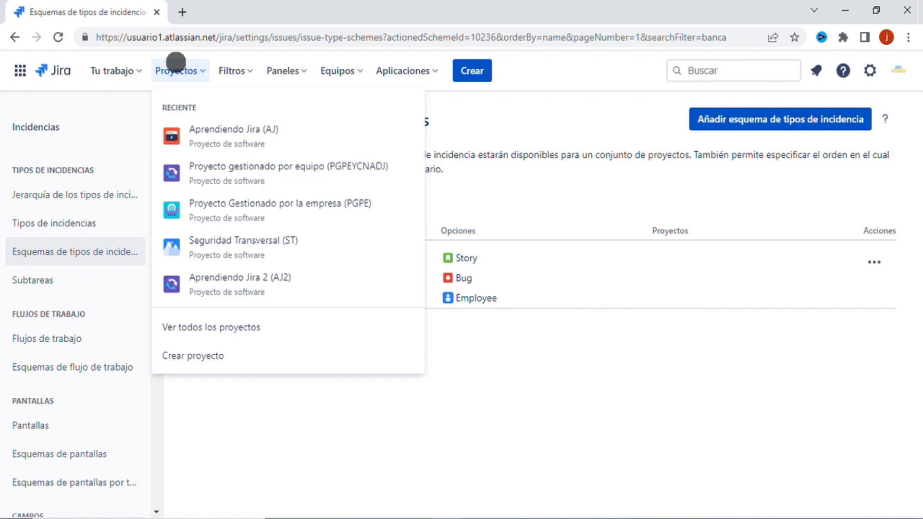
pyautogui.click(264, 146)
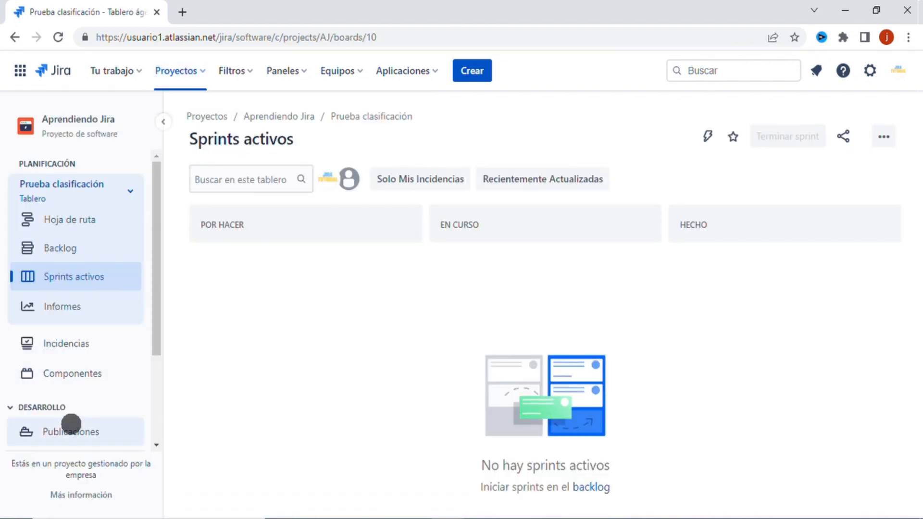
pyautogui.scroll(-3, 56, 430)
pyautogui.click(56, 430)
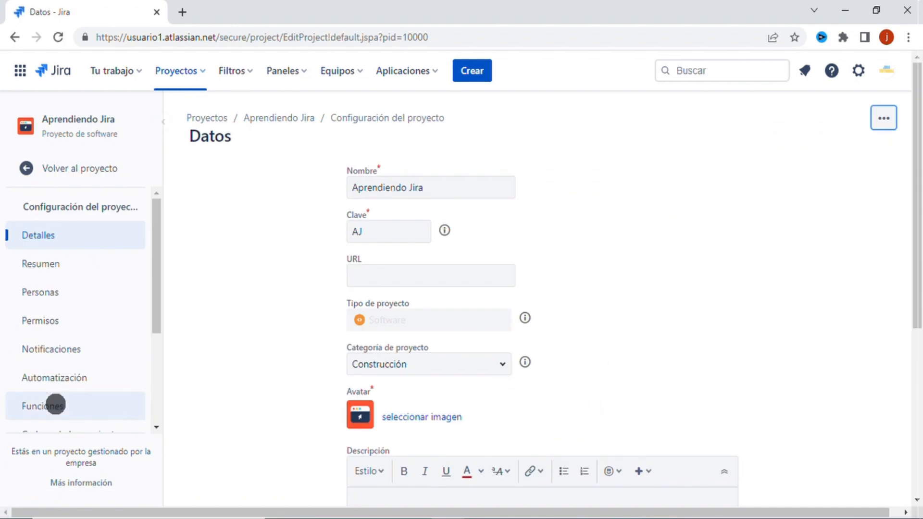
pyautogui.click(48, 264)
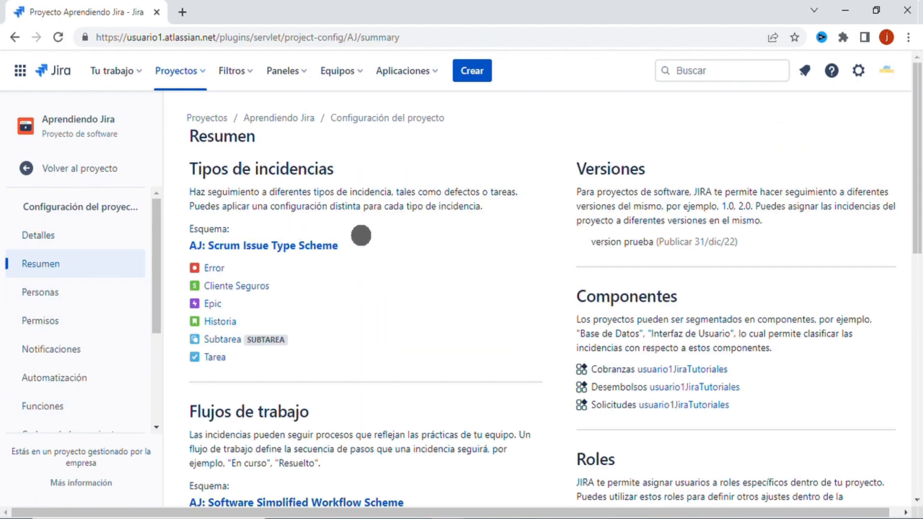
pyautogui.click(262, 244)
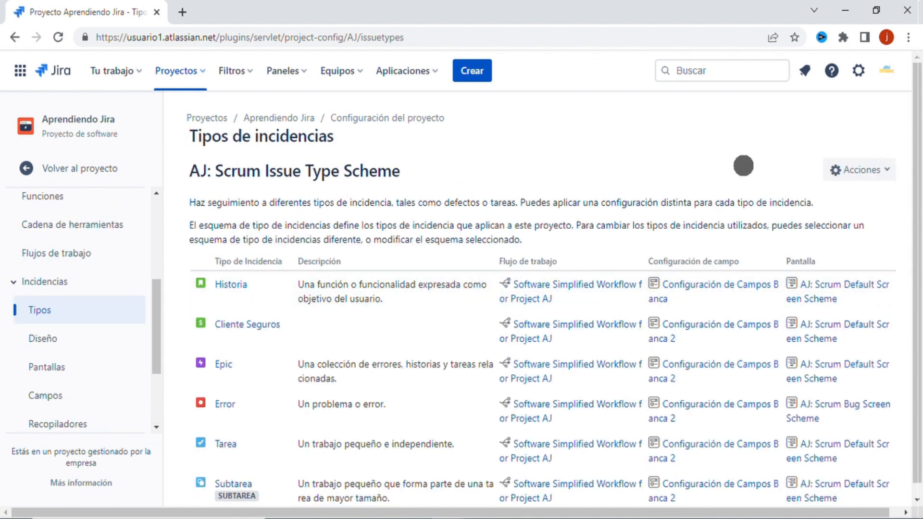
# - Try to associate the Aprendiendo Jira project with the existing "Esquema de tipos de incidencia Banca" scheme, and cancel the scheme selection
pyautogui.click(884, 171)
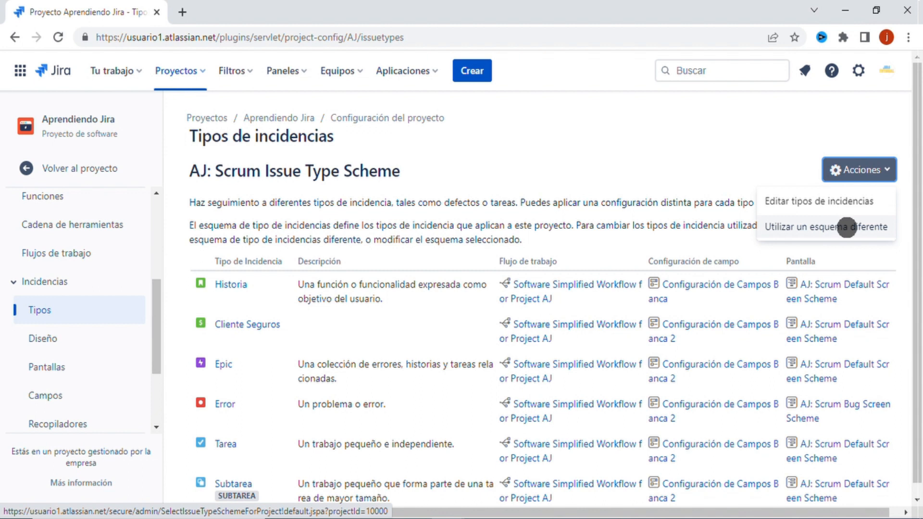
pyautogui.click(846, 228)
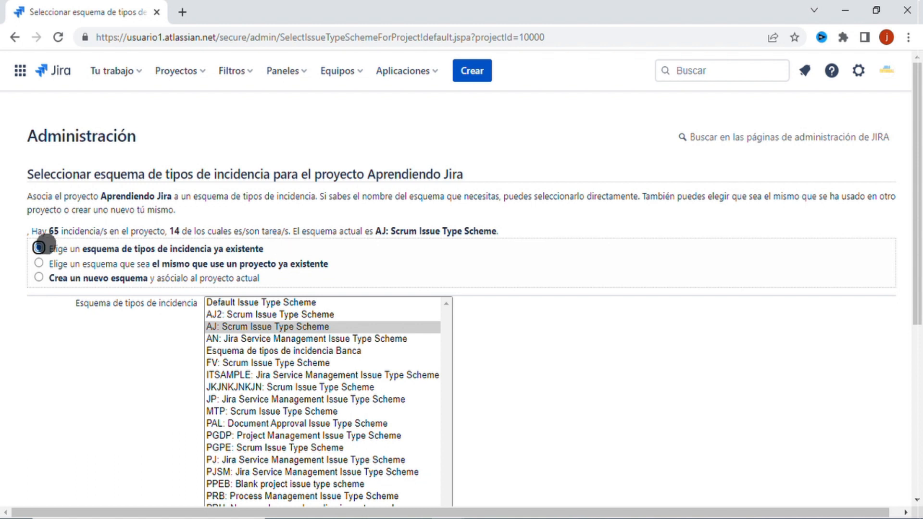
pyautogui.scroll(-2, 346, 292)
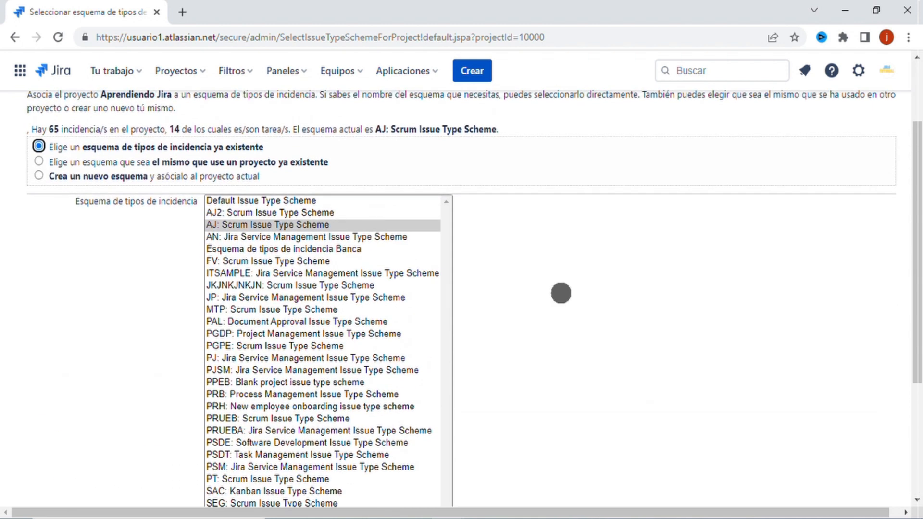
pyautogui.scroll(1, 560, 293)
pyautogui.scroll(-3, 561, 294)
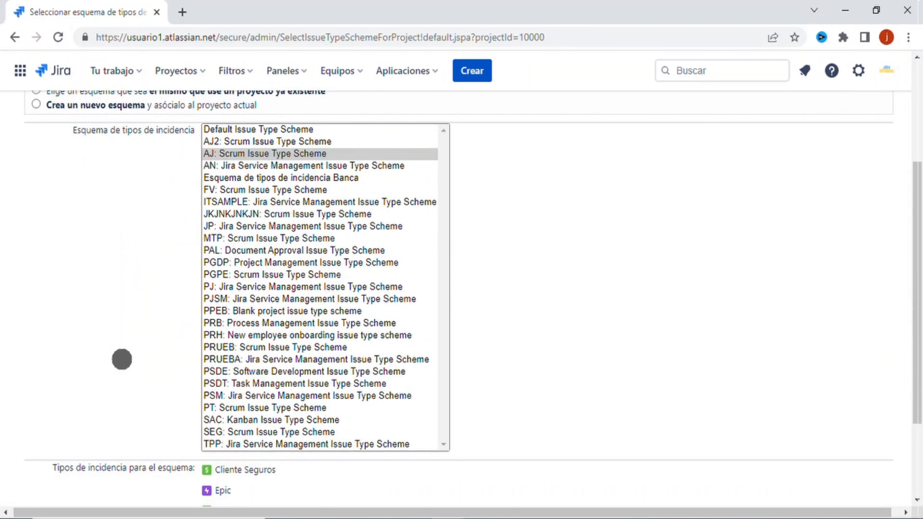
pyautogui.scroll(1, 294, 274)
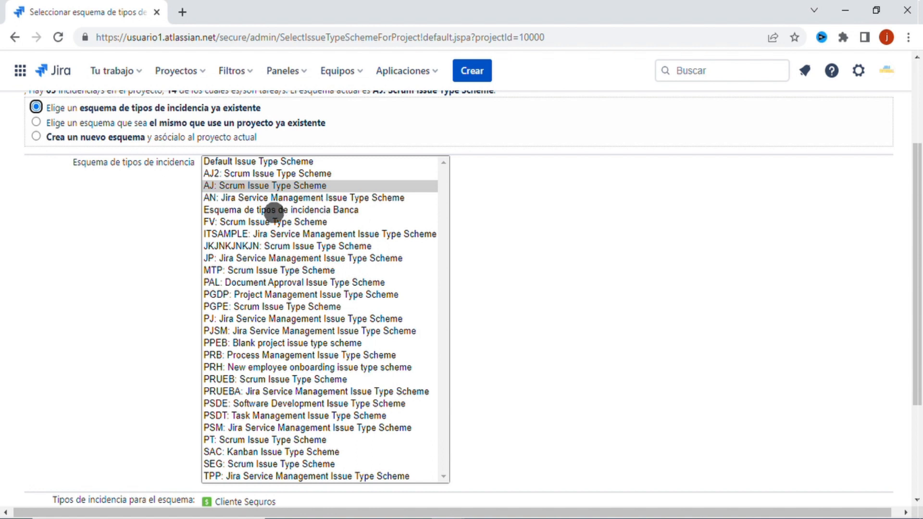
pyautogui.click(317, 209)
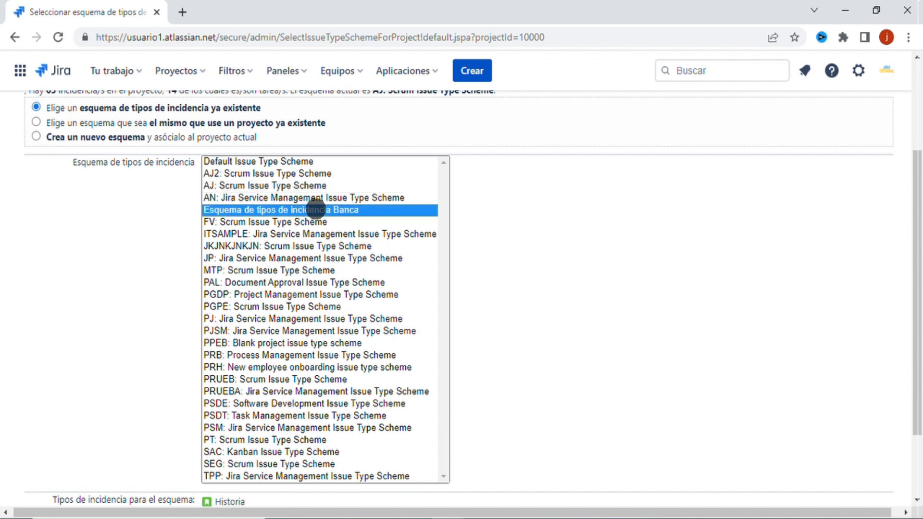
pyautogui.scroll(-2, 543, 252)
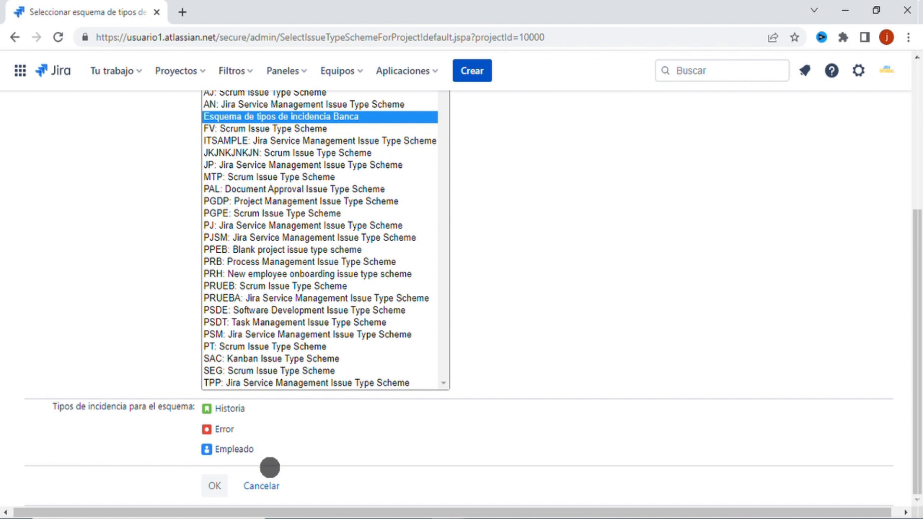
pyautogui.click(214, 486)
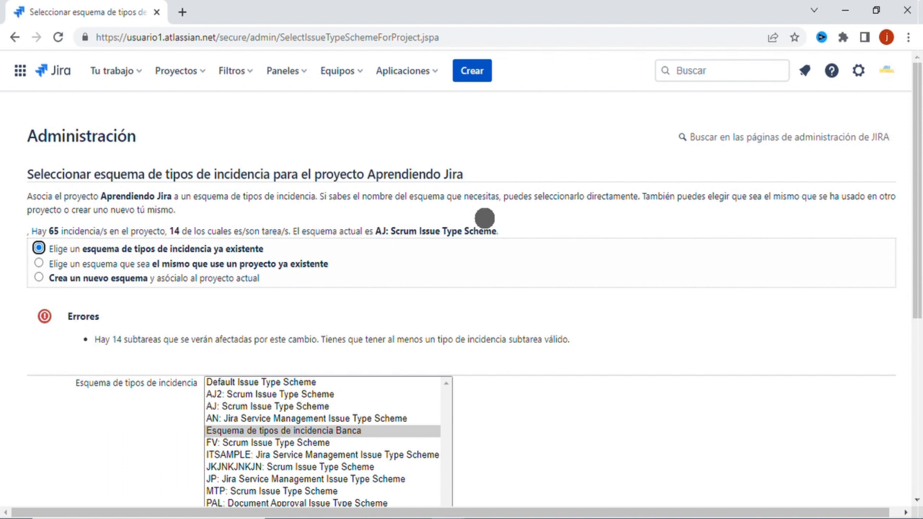
pyautogui.scroll(-6, 485, 218)
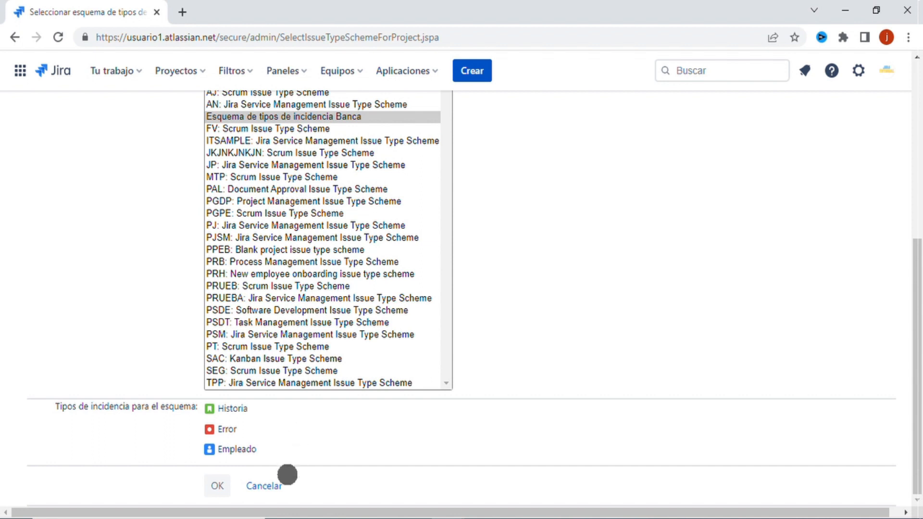
pyautogui.click(273, 487)
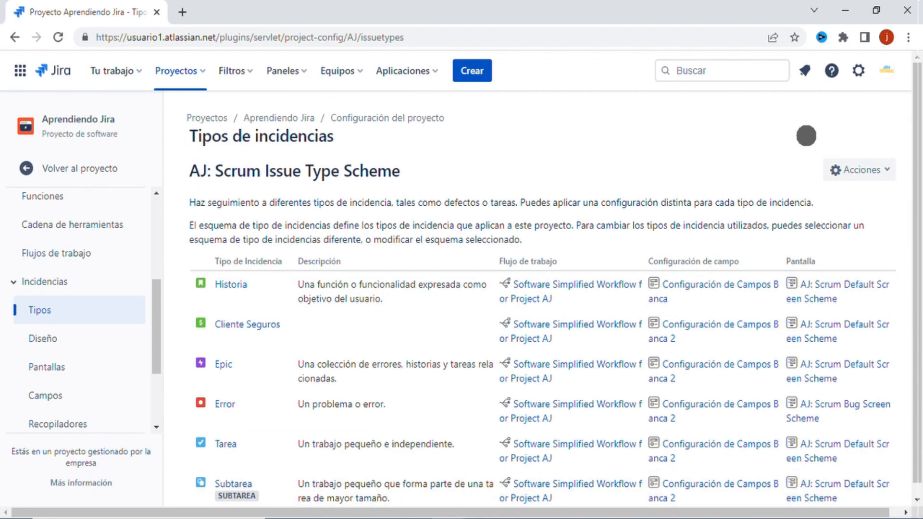
# - Return to the global issue type schemes in Jira's issue settings and filter them by "banca"
pyautogui.click(856, 68)
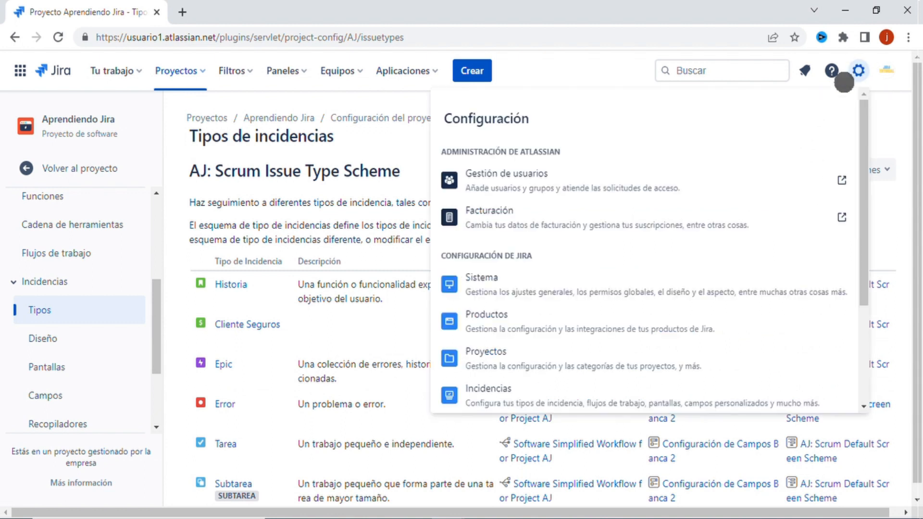
pyautogui.click(507, 386)
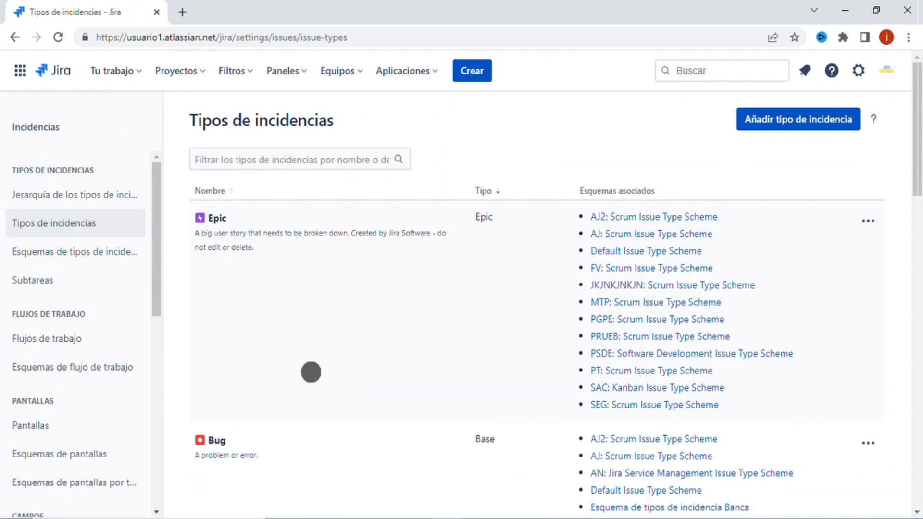
pyautogui.click(77, 253)
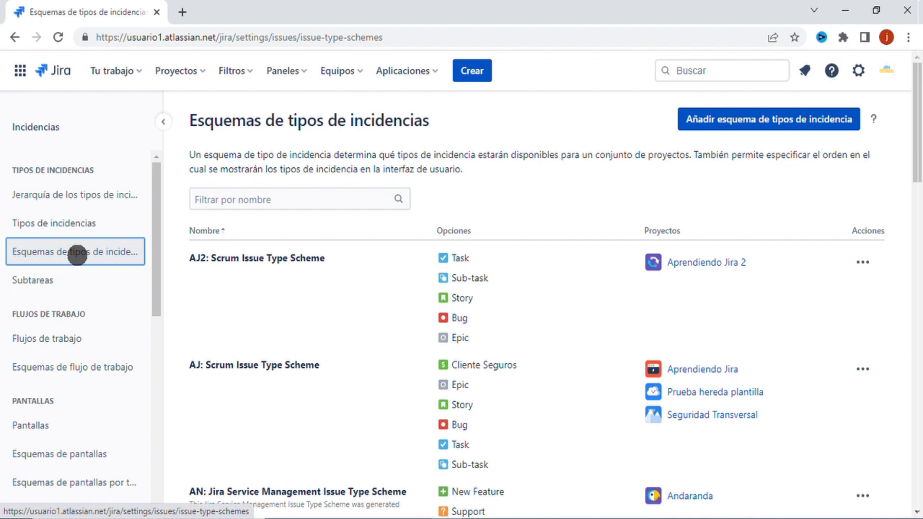
pyautogui.click(274, 197)
pyautogui.write('banca')
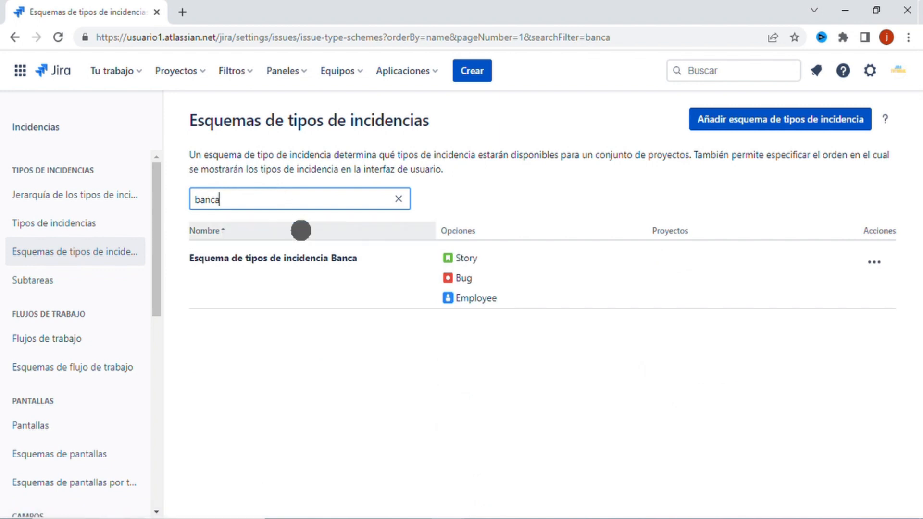
# - Add the Subtarea issue type to "Esquema de tipos de incidencia Banca" and save the scheme
pyautogui.click(875, 266)
pyautogui.click(850, 296)
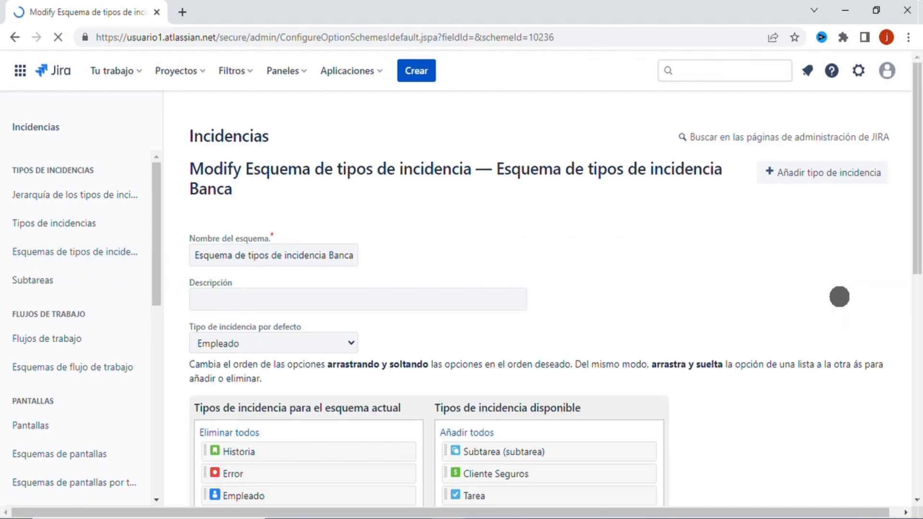
pyautogui.scroll(-5, 737, 297)
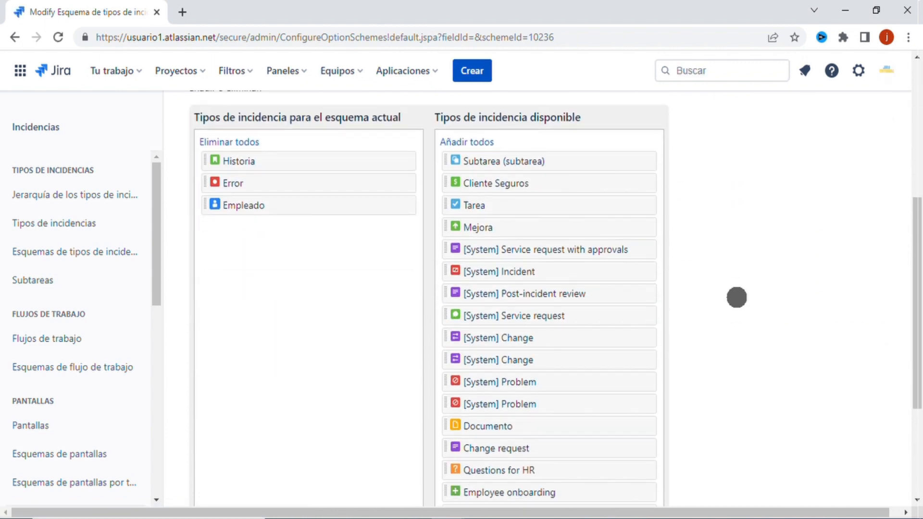
pyautogui.moveTo(540, 161); pyautogui.dragTo(299, 231)
pyautogui.scroll(-3, 303, 320)
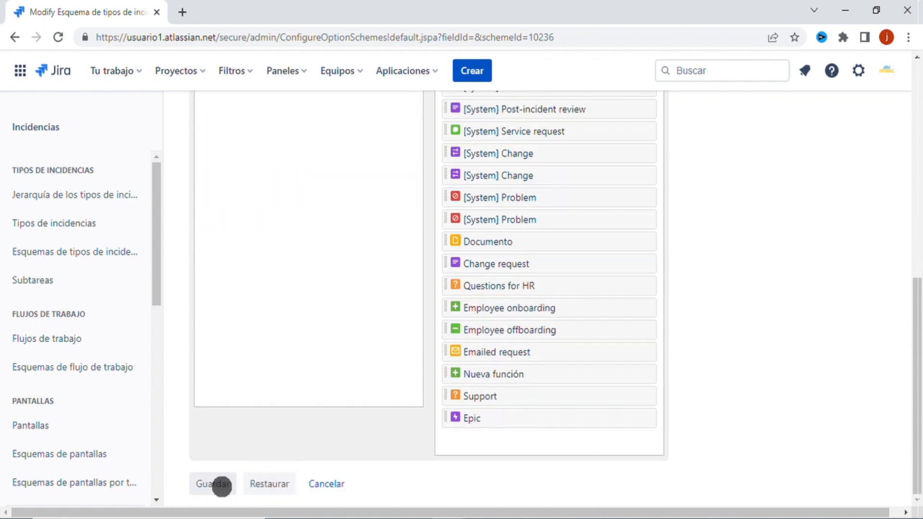
pyautogui.click(214, 484)
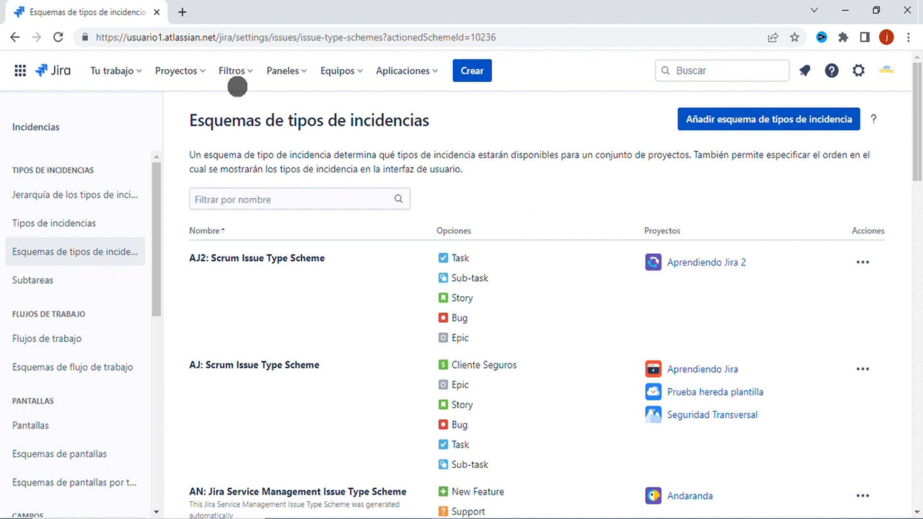
# - Open the Aprendiendo Jira project's issue type scheme page from the summary in its project configuration
pyautogui.click(181, 70)
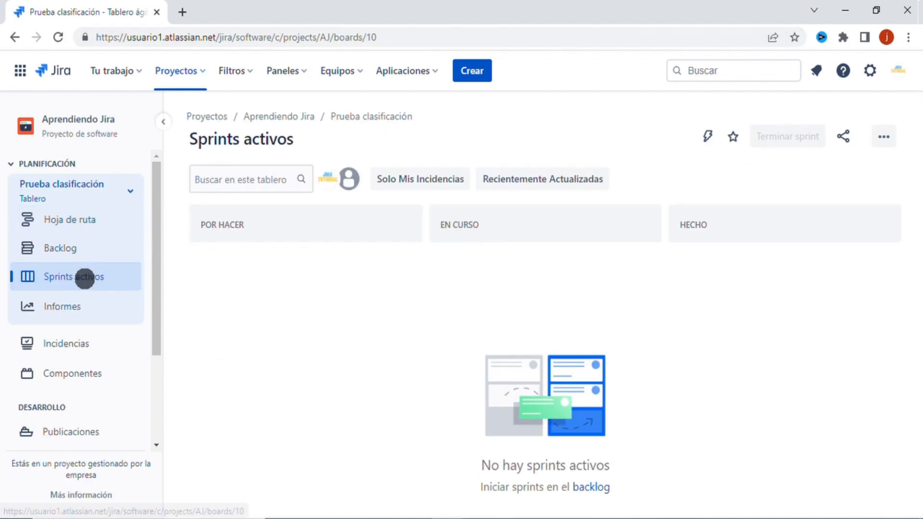
pyautogui.scroll(-3, 79, 288)
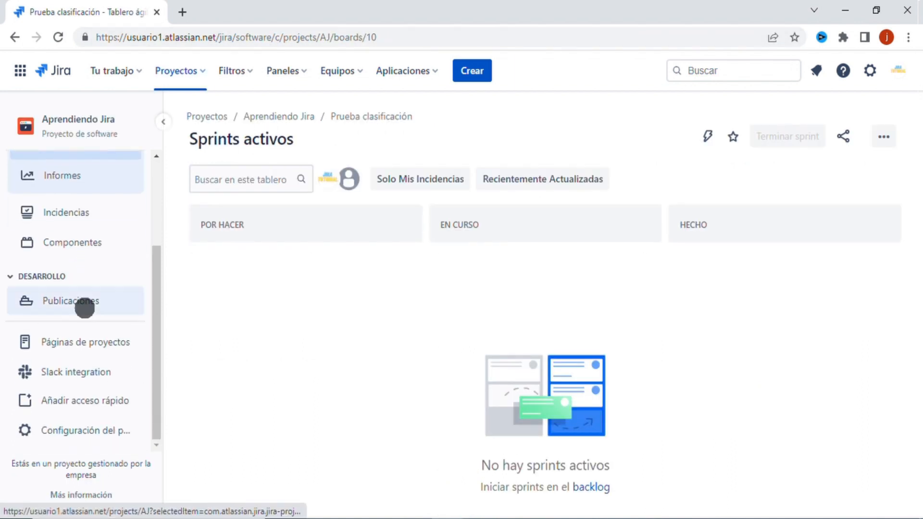
pyautogui.click(79, 429)
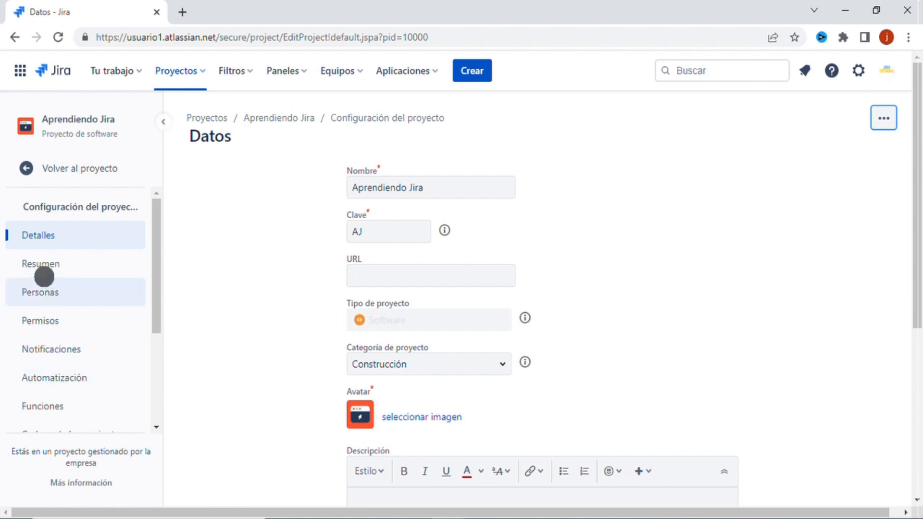
pyautogui.click(56, 266)
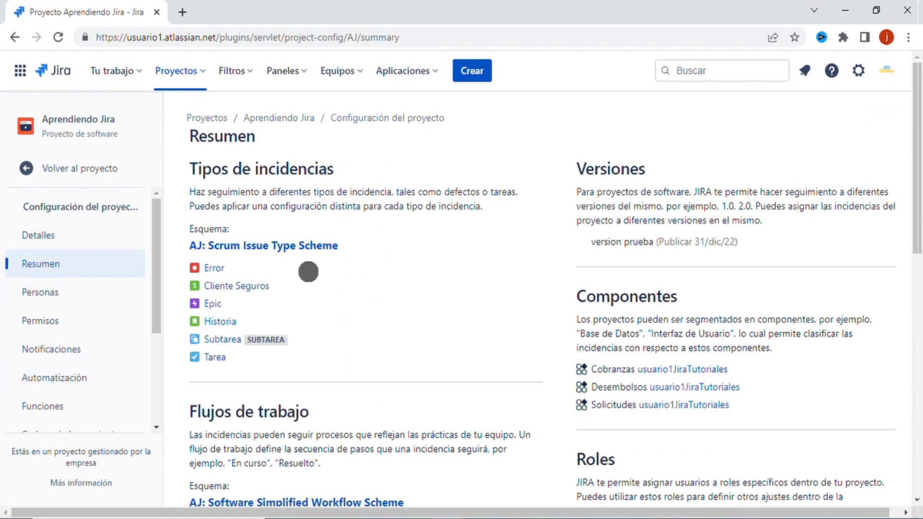
pyautogui.click(274, 246)
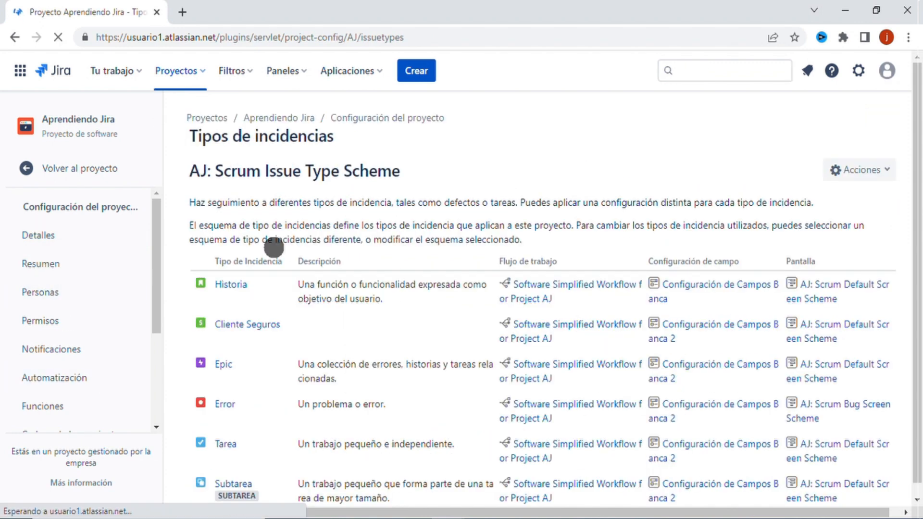
# - Switch the Aprendiendo Jira project to the existing "Esquema de tipos de incidencia Banca" scheme and submit the selection
pyautogui.click(868, 170)
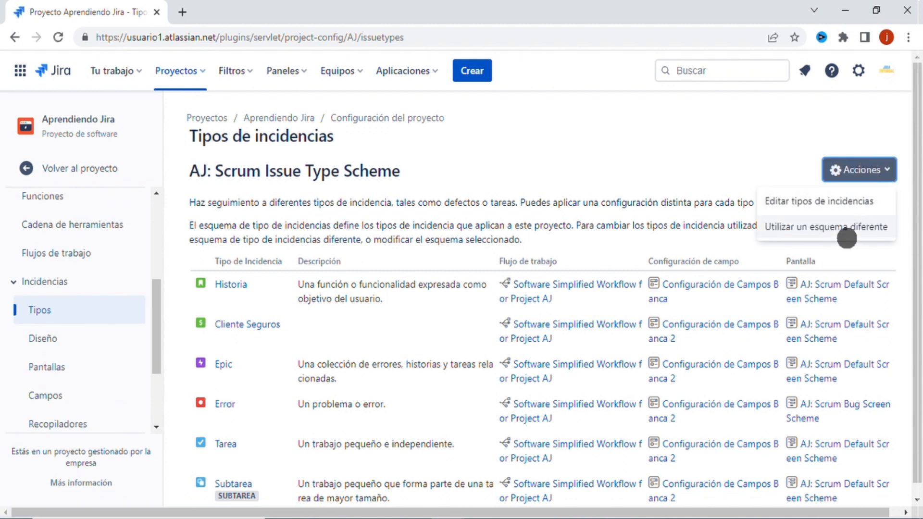
pyautogui.click(850, 227)
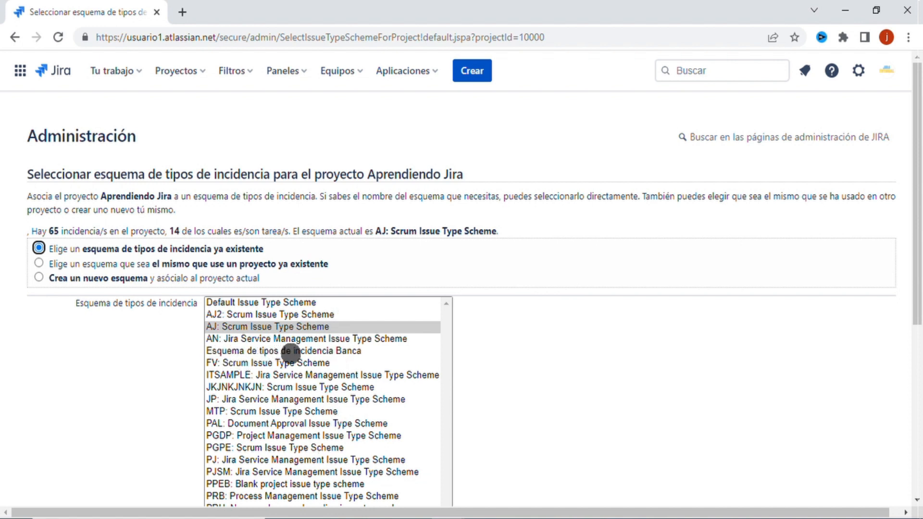
pyautogui.click(320, 351)
pyautogui.scroll(-2, 319, 351)
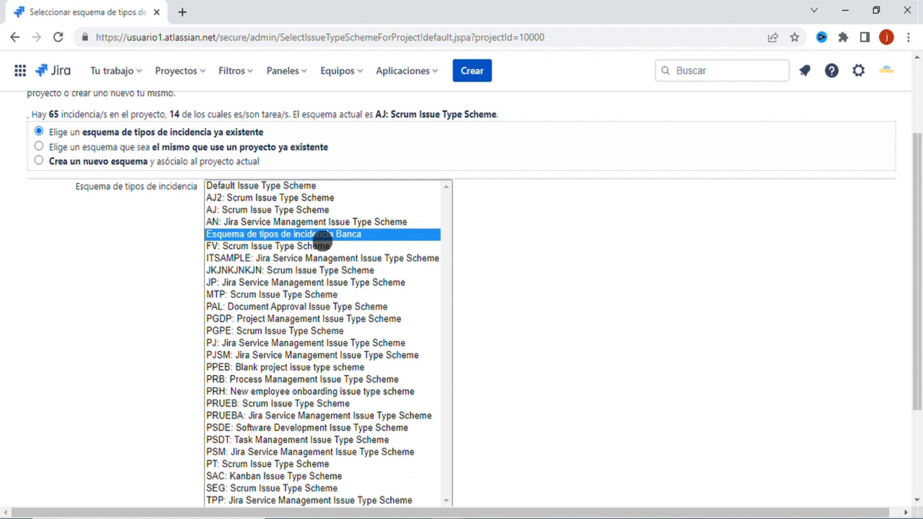
pyautogui.scroll(-3, 531, 318)
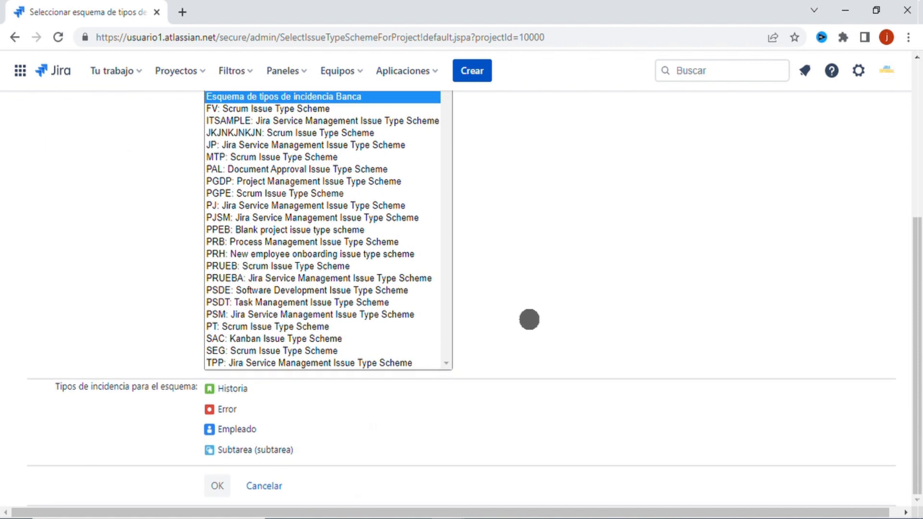
pyautogui.click(204, 494)
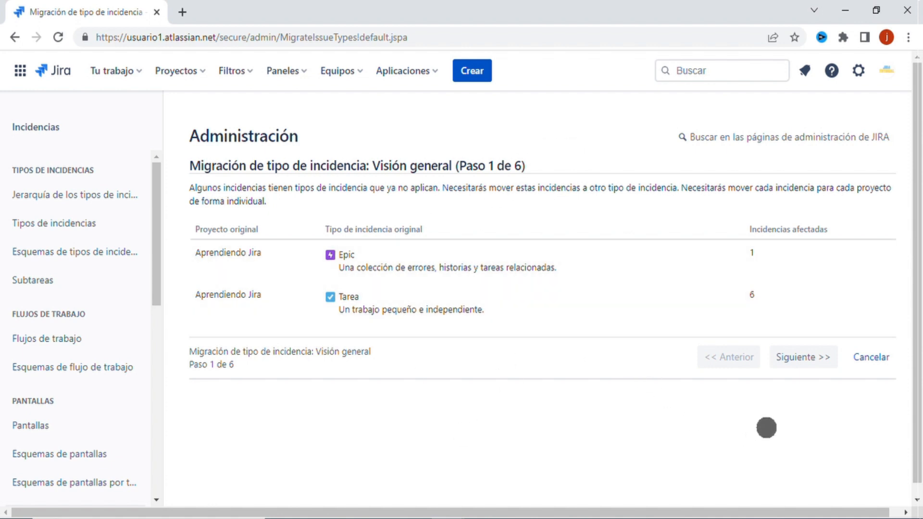
# - Start the issue type migration and keep Historia as the new type for the project's Epic issues
pyautogui.click(800, 355)
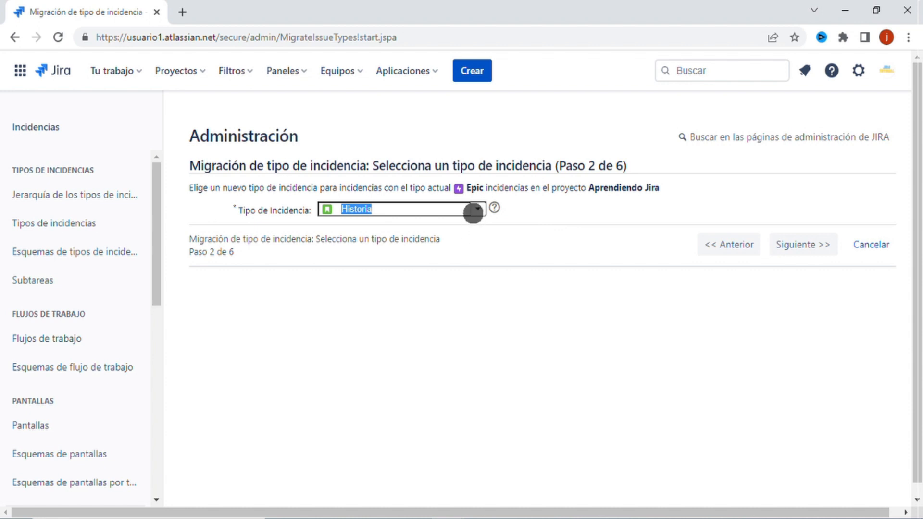
pyautogui.click(478, 209)
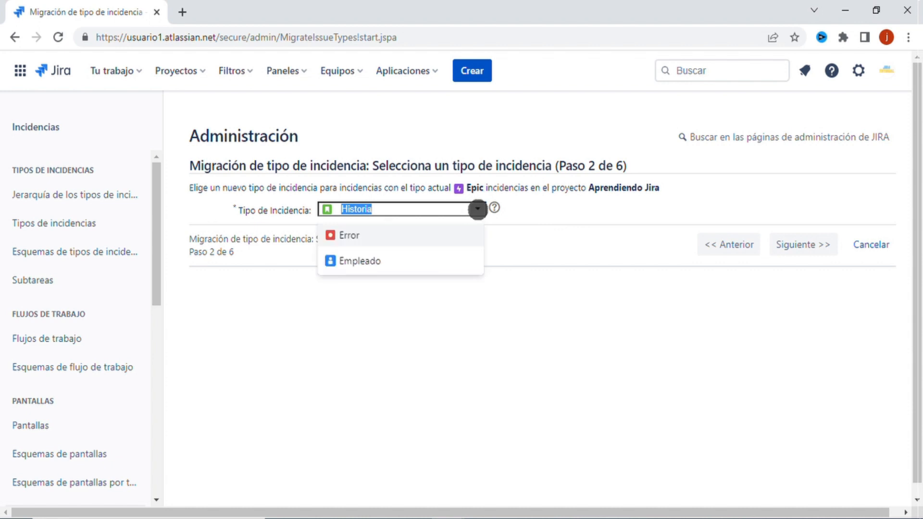
pyautogui.click(550, 200)
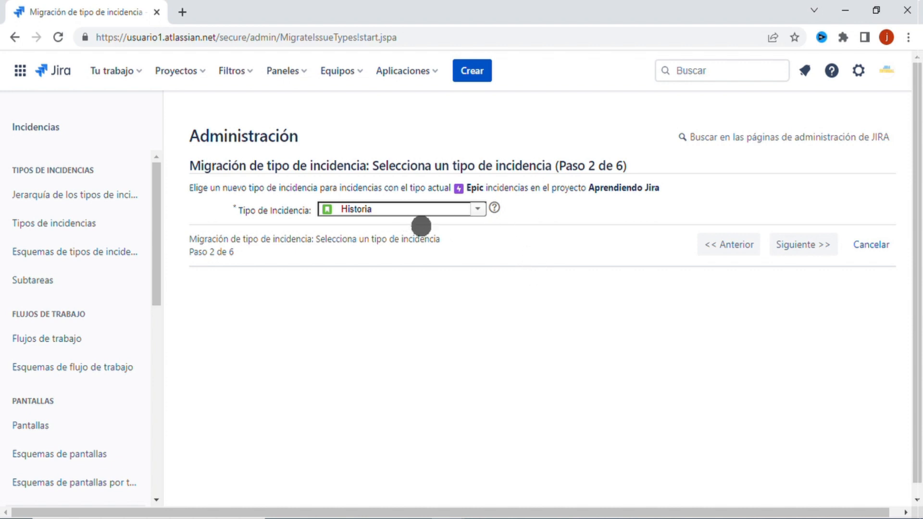
pyautogui.click(796, 247)
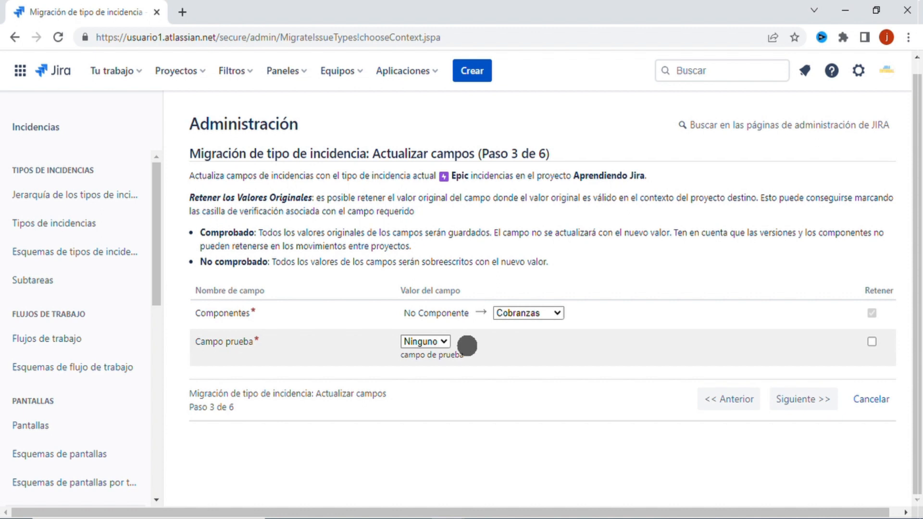
# - Set Campo prueba to 1 for the migrated Epic issues, keep Cobranzas as the component, and continue the migration
pyautogui.click(442, 342)
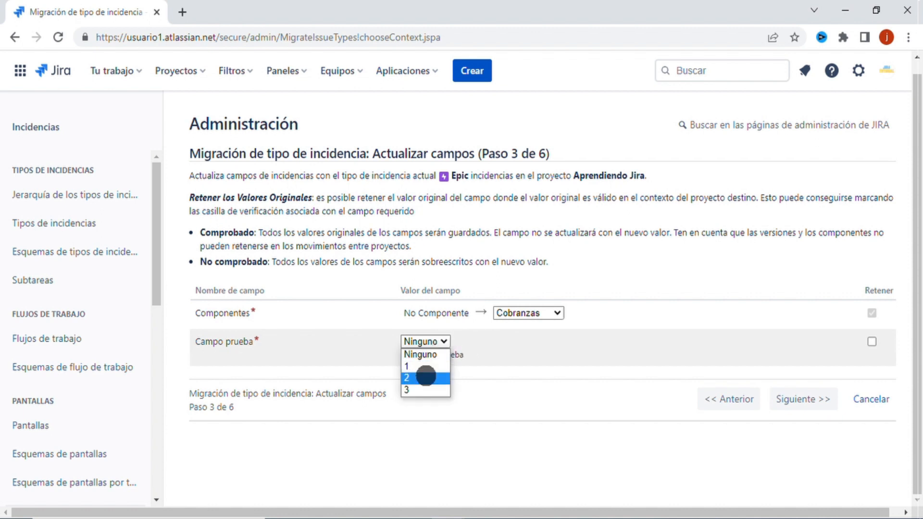
pyautogui.click(513, 355)
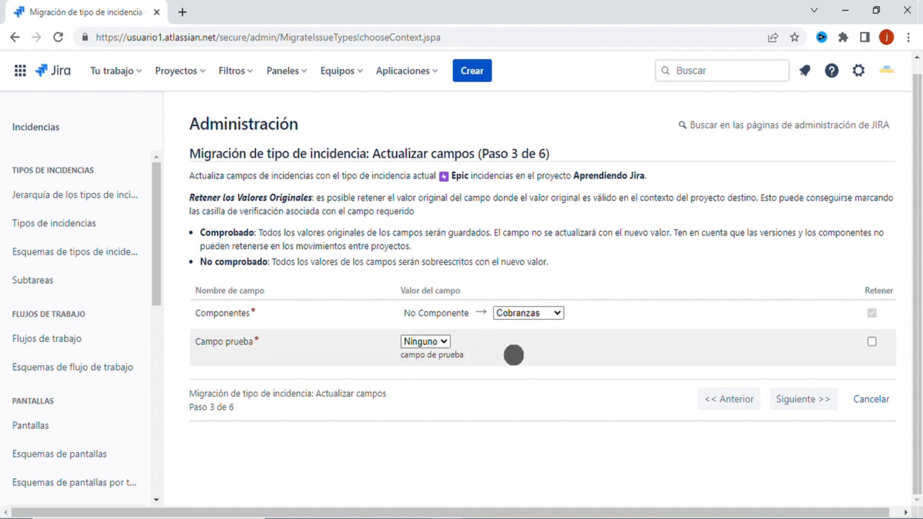
pyautogui.click(803, 399)
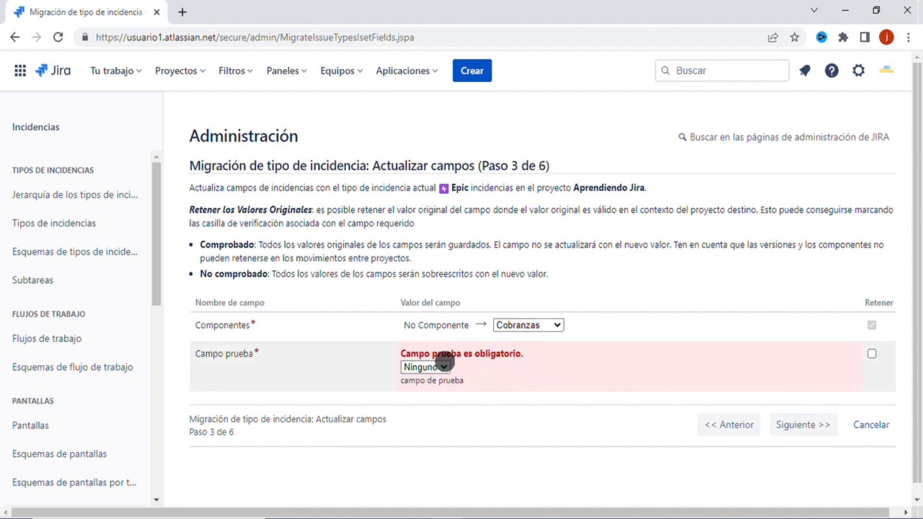
pyautogui.click(445, 367)
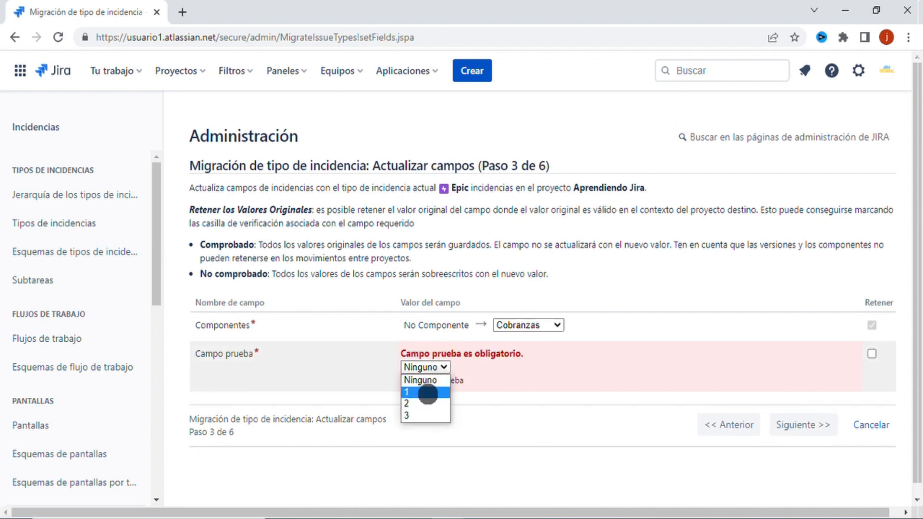
pyautogui.click(422, 389)
pyautogui.click(807, 424)
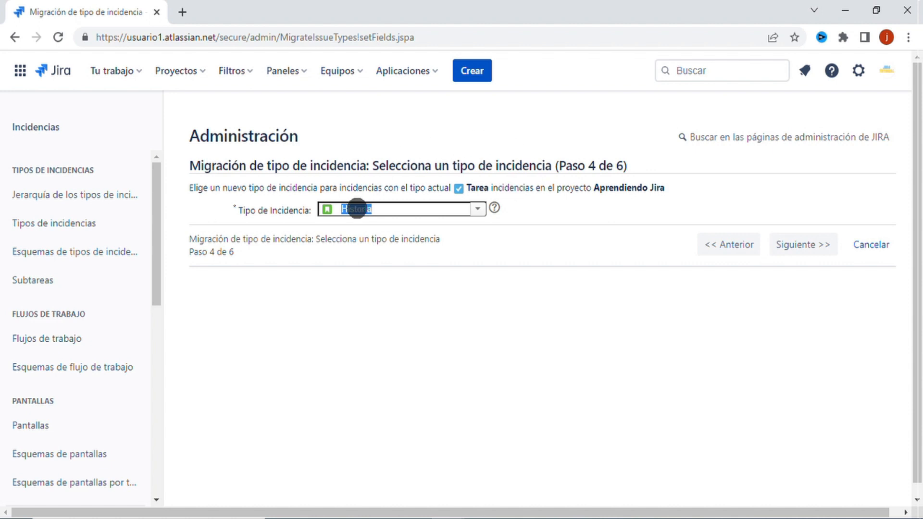
# - Migrate the Tarea issues to Historia with the Cobranzas component and Campo prueba set to 1
pyautogui.click(811, 250)
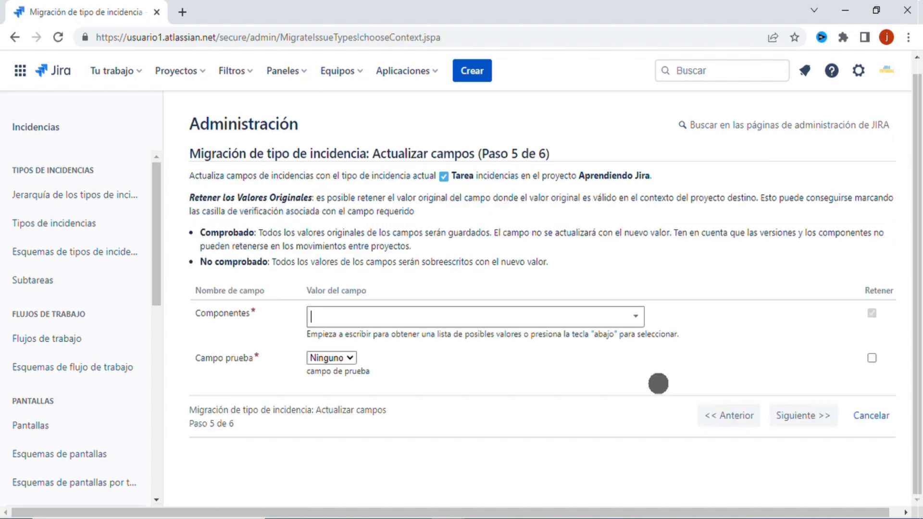
pyautogui.click(637, 313)
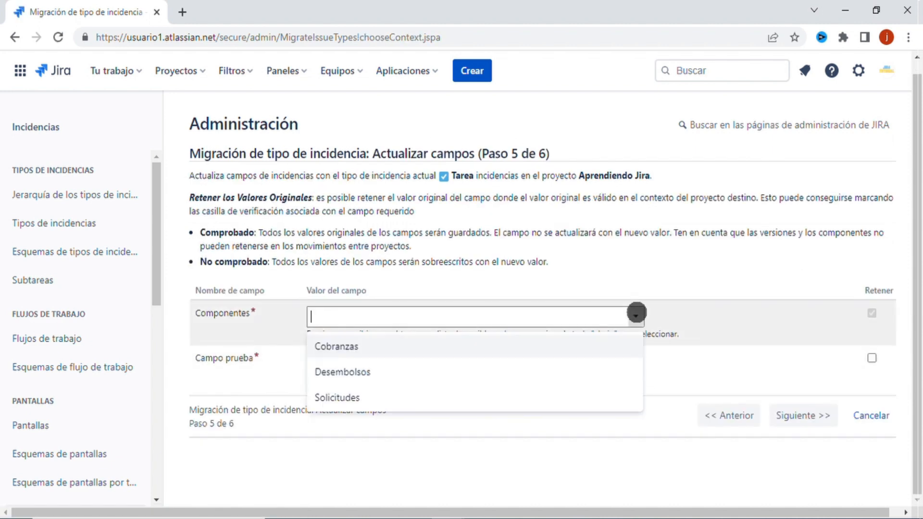
pyautogui.click(597, 345)
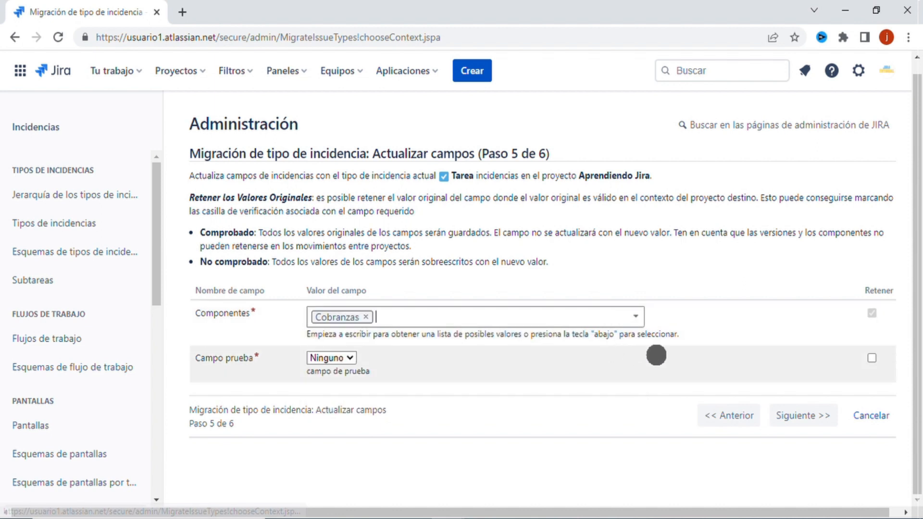
pyautogui.click(346, 358)
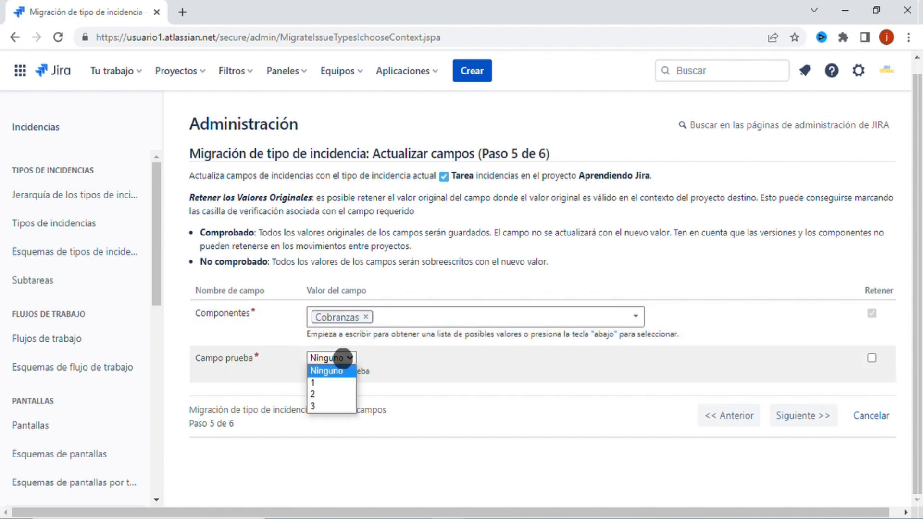
pyautogui.click(338, 384)
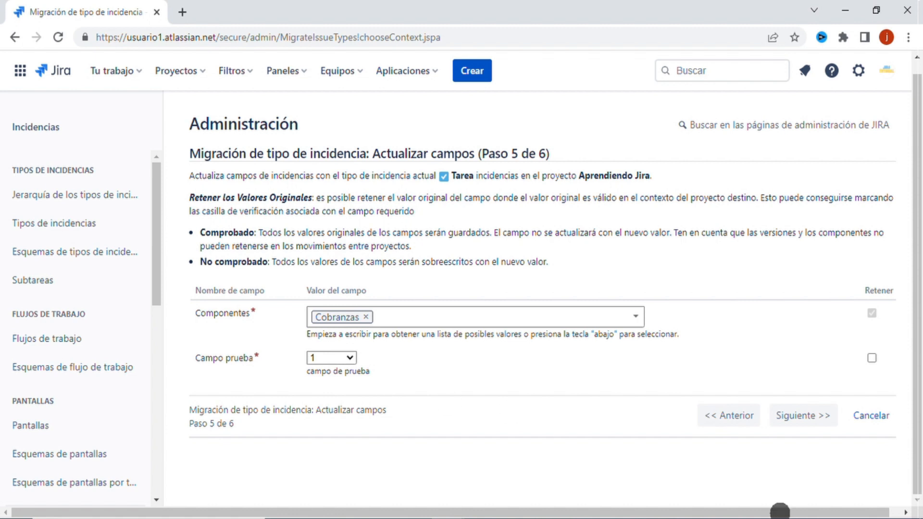
pyautogui.click(807, 423)
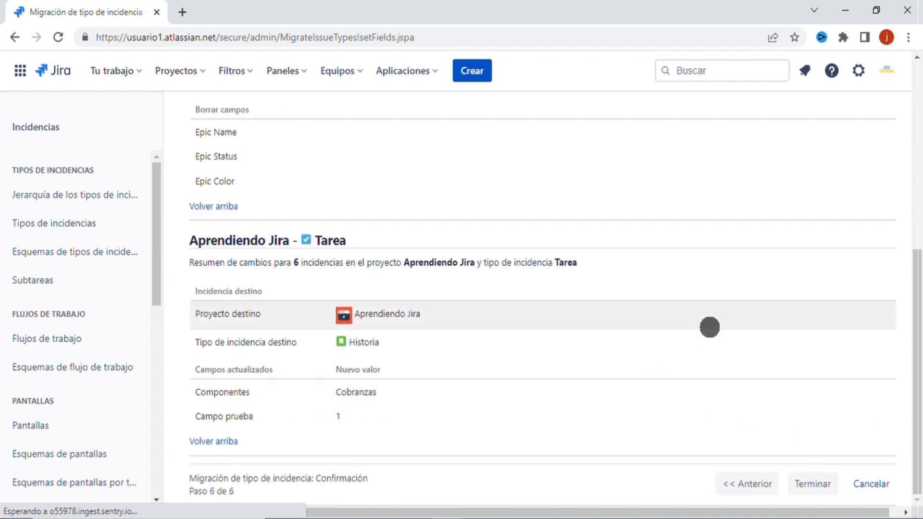
# - Review the Epic and Tarea migration summary, finish the migration, and acknowledge the completed bulk operation
pyautogui.scroll(10, 709, 327)
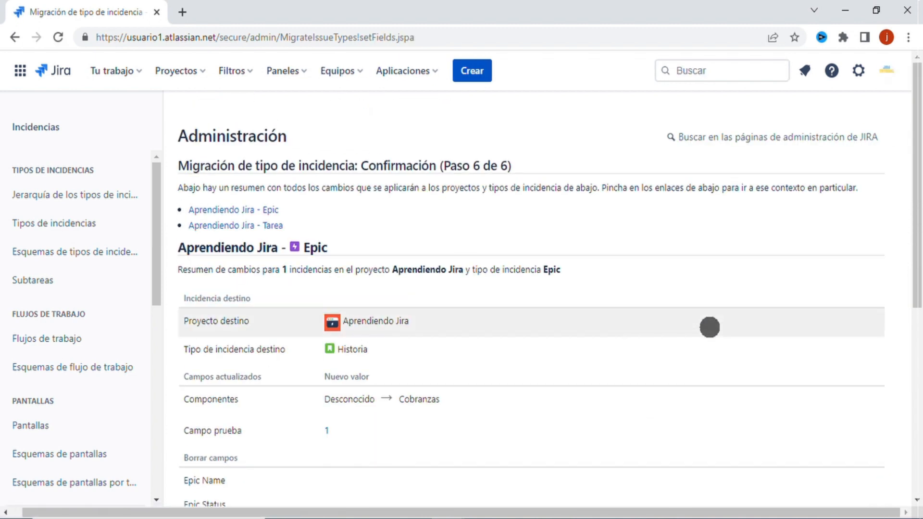
pyautogui.scroll(-7, 709, 327)
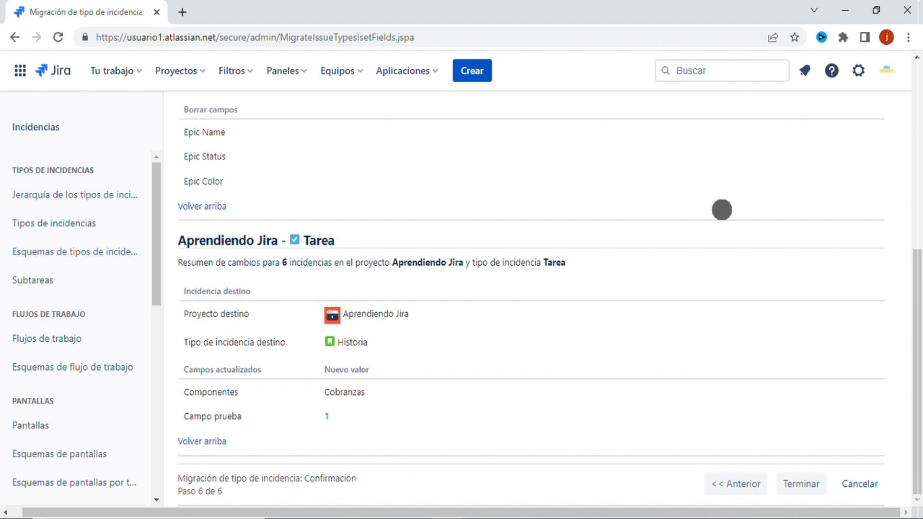
pyautogui.scroll(10, 722, 210)
pyautogui.scroll(-7, 722, 209)
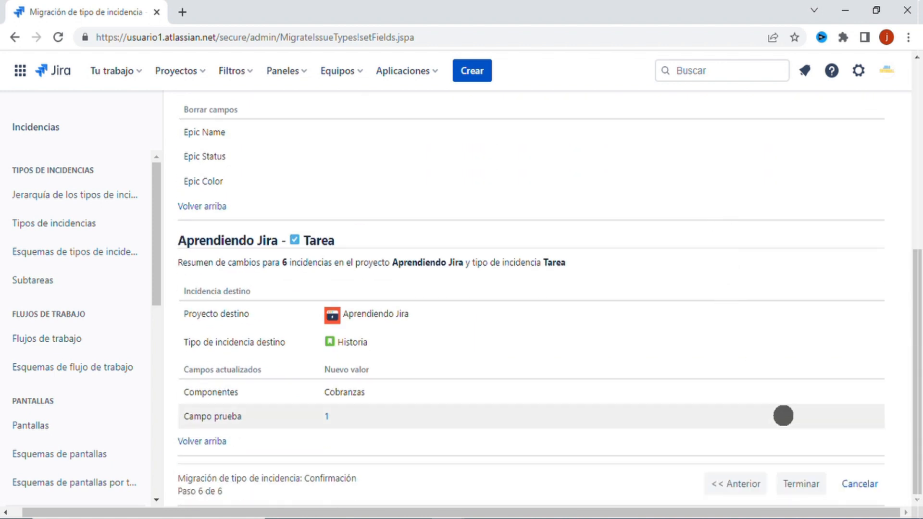
pyautogui.click(800, 484)
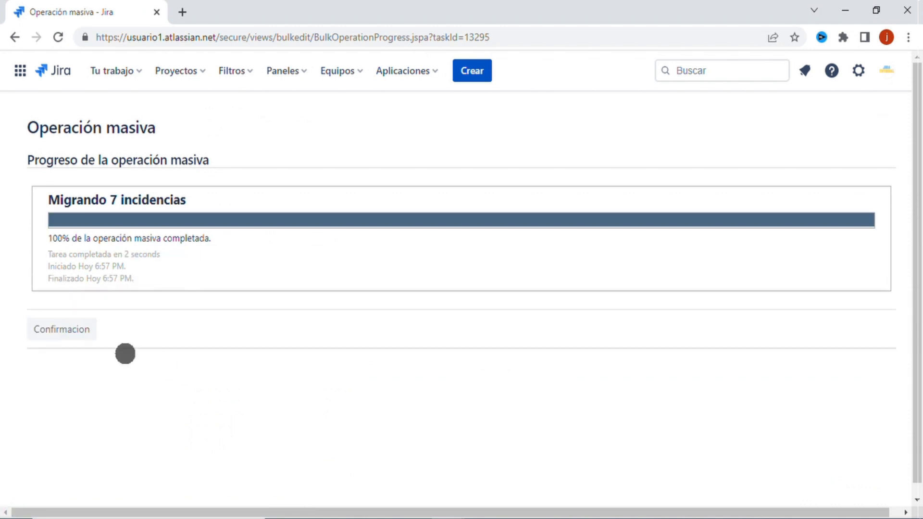
pyautogui.click(53, 327)
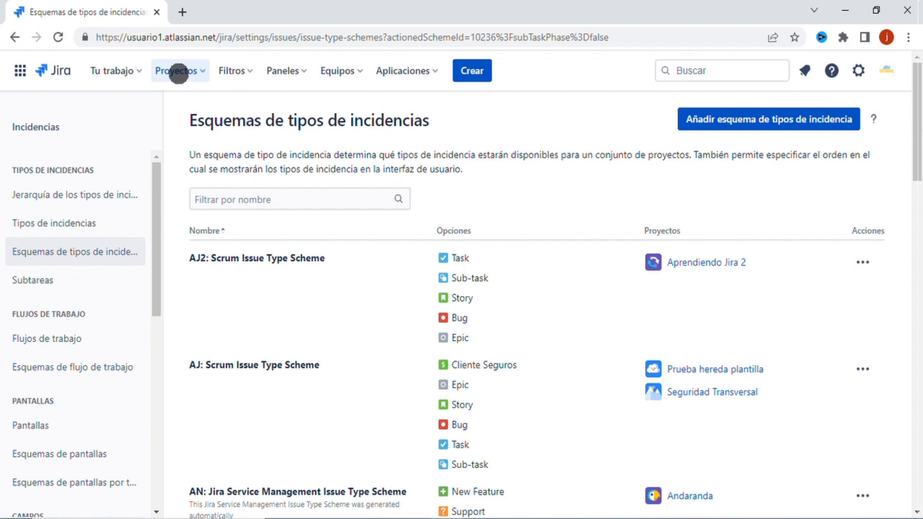
# - Open the Aprendiendo Jira project and check which issue types its issue creation form offers, closing the form without creating anything
pyautogui.click(178, 72)
pyautogui.click(237, 131)
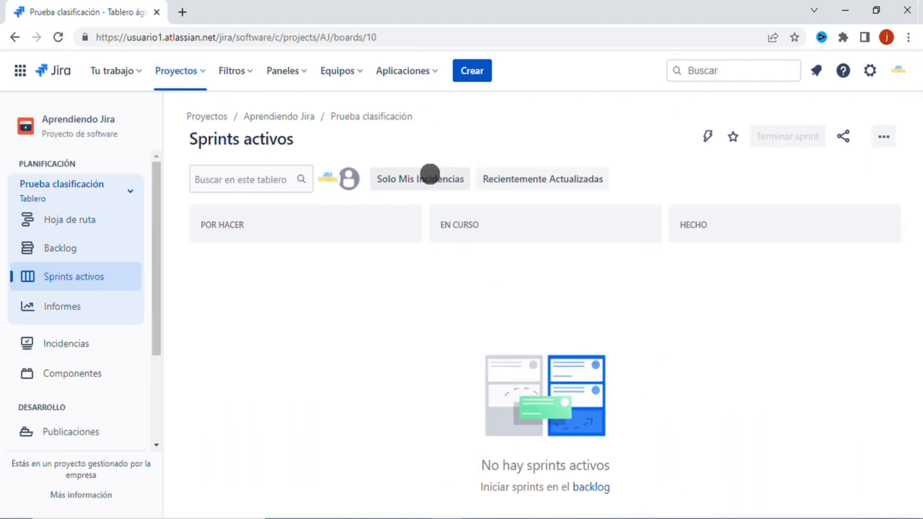
pyautogui.click(471, 71)
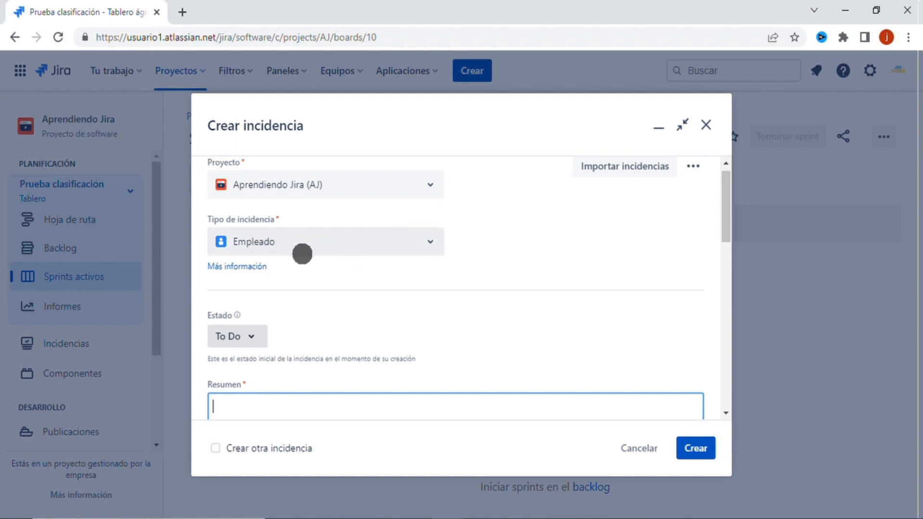
pyautogui.click(426, 242)
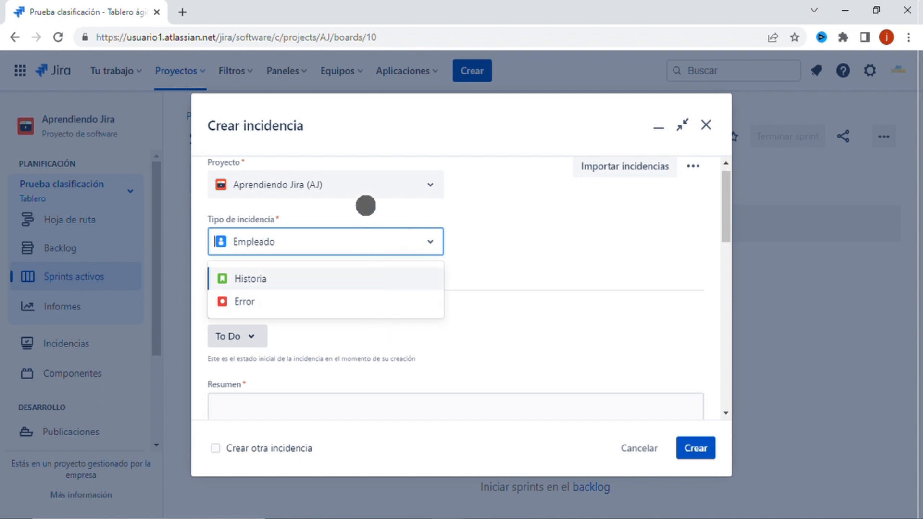
pyautogui.click(502, 233)
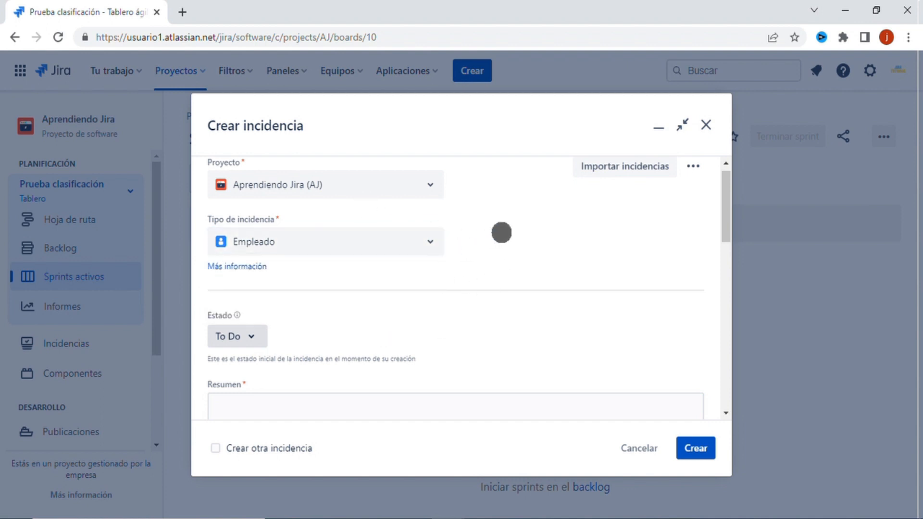
pyautogui.click(707, 125)
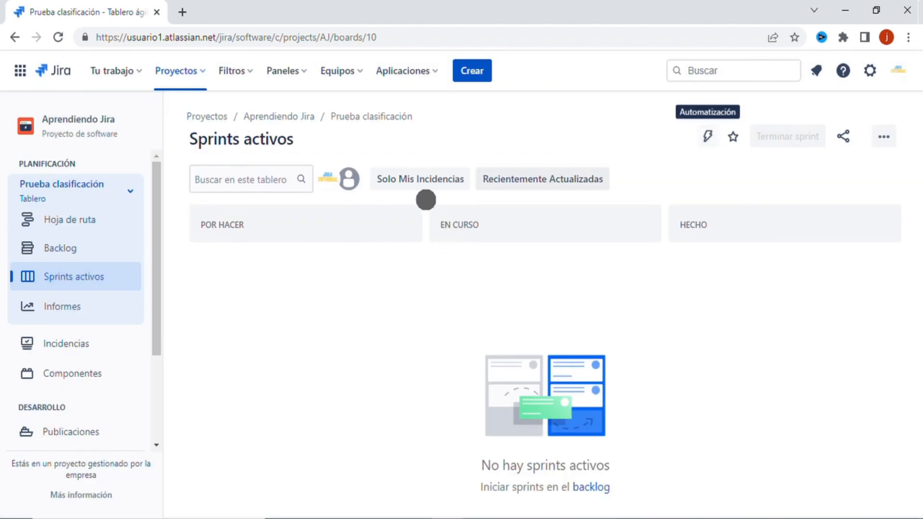
# - Open the Aprendiendo Jira project configuration summary to check its issue type scheme
pyautogui.scroll(-3, 89, 380)
pyautogui.click(69, 424)
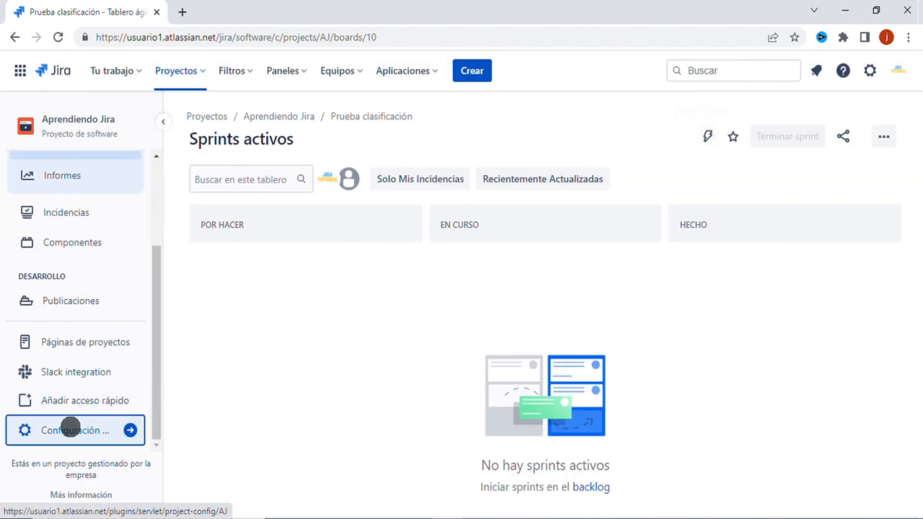
pyautogui.click(74, 264)
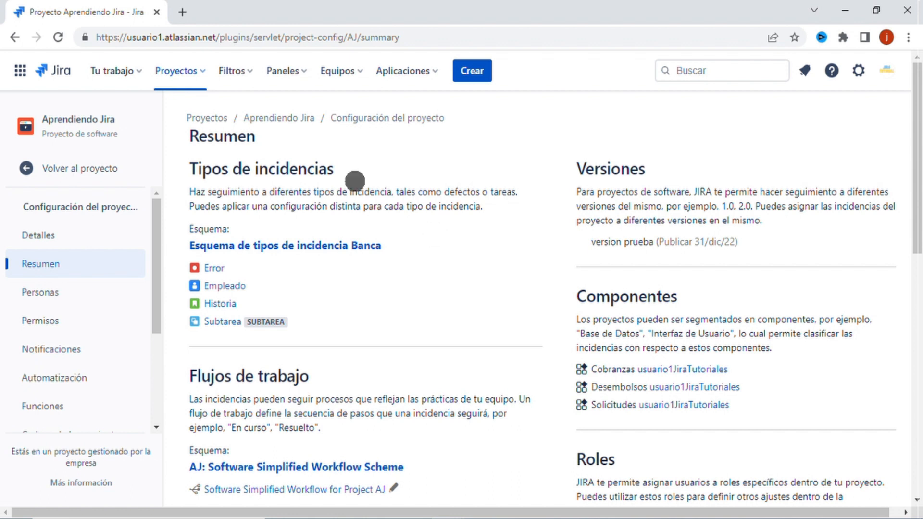
# - Open the Seguridad Transversal project's configuration summary and examine its issue type scheme and issue types
pyautogui.click(191, 74)
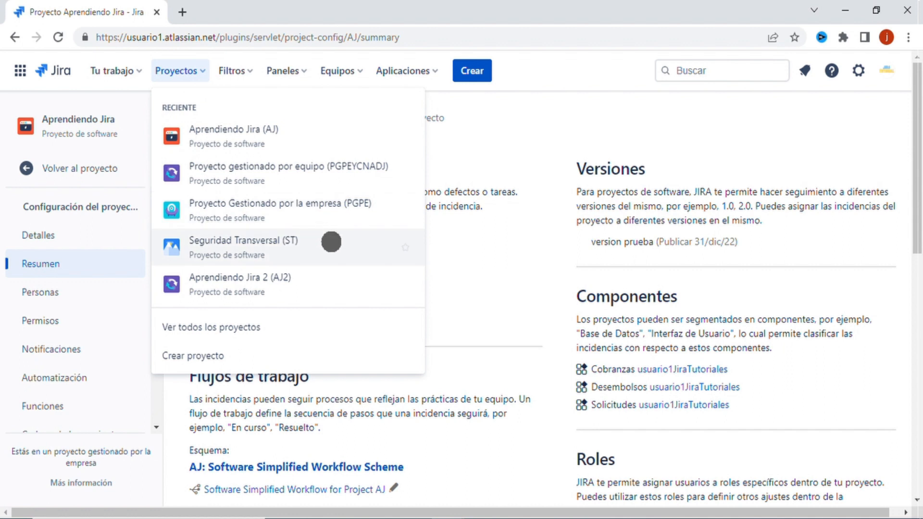
pyautogui.click(279, 247)
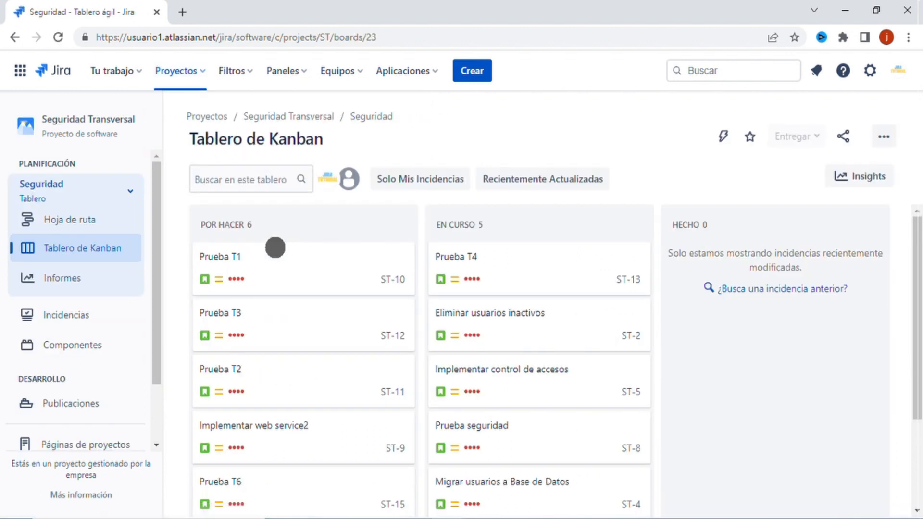
pyautogui.scroll(-2, 86, 337)
pyautogui.click(78, 434)
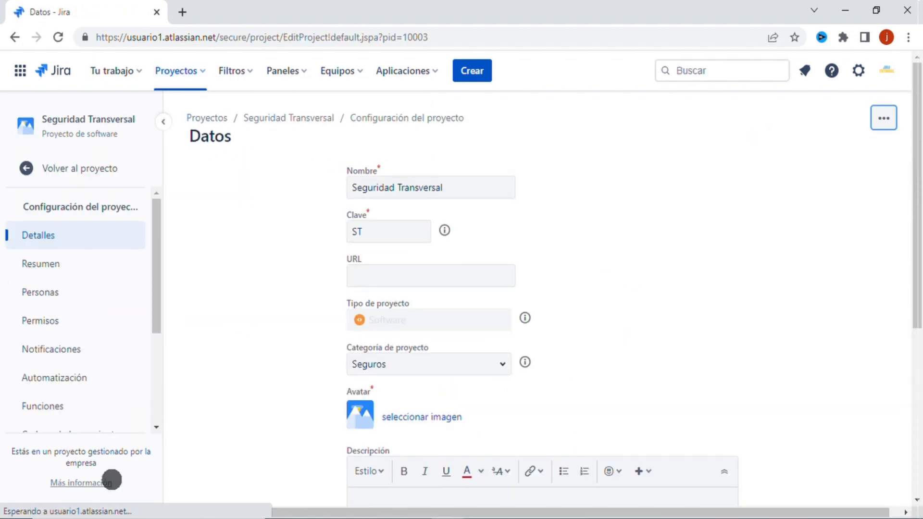
pyautogui.click(83, 262)
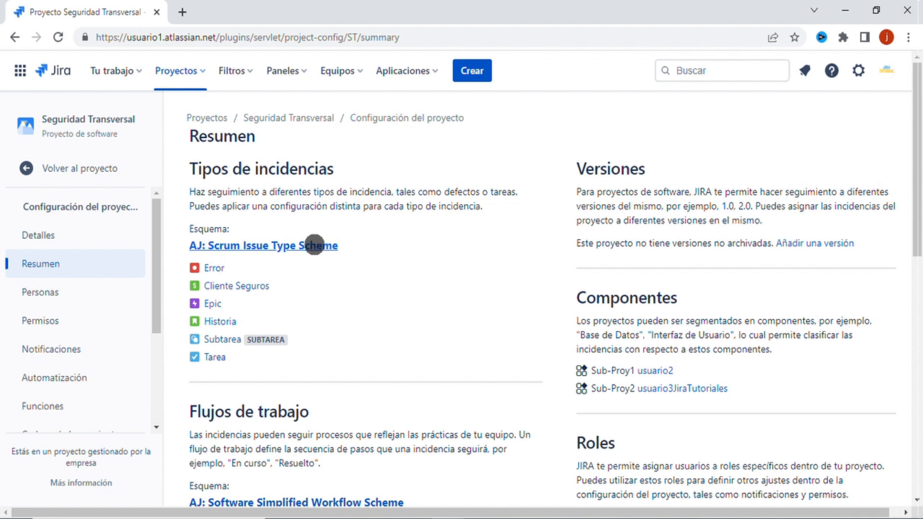
# - Try to switch Seguridad Transversal to the existing Esquema de tipos de incidencia Banca, cancelling at the migration overview
pyautogui.click(304, 245)
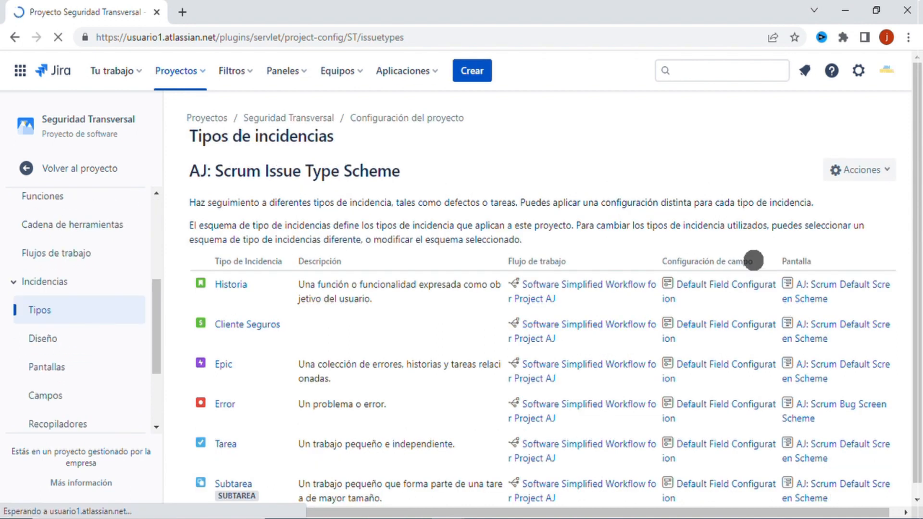
pyautogui.click(871, 170)
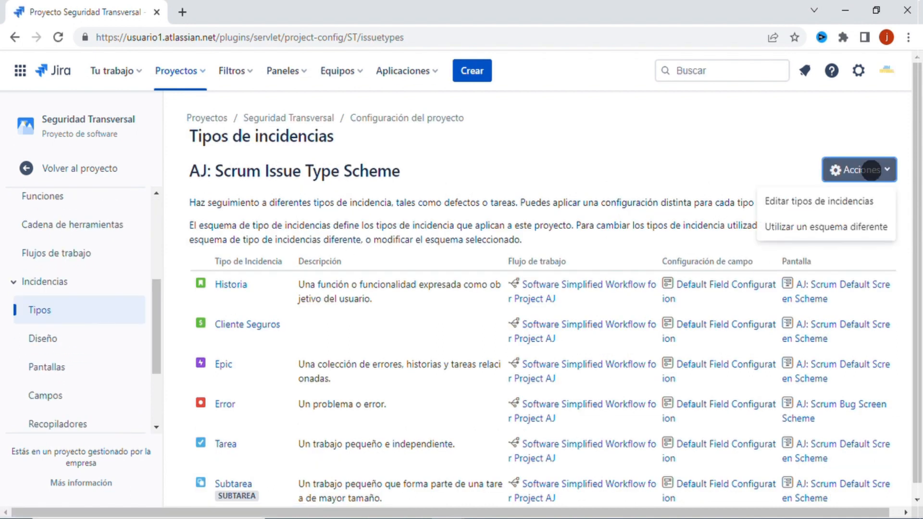
pyautogui.click(845, 230)
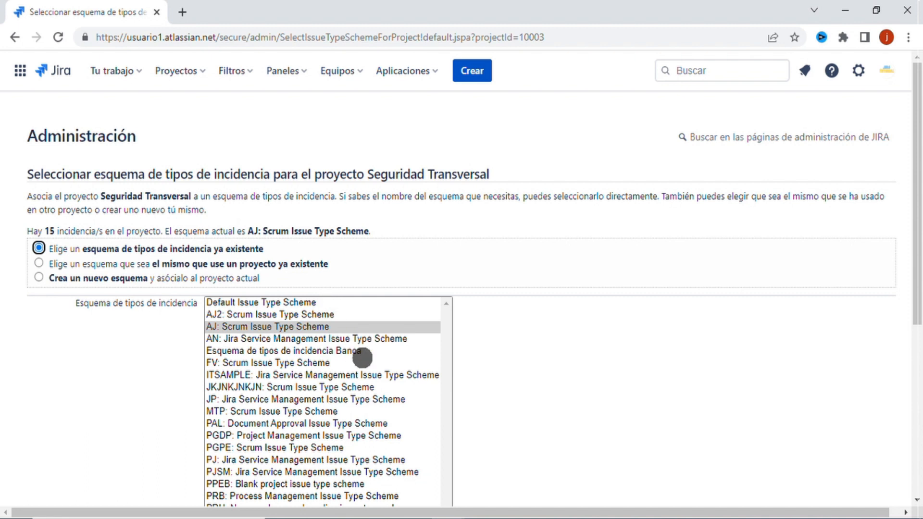
pyautogui.click(302, 351)
pyautogui.scroll(-2, 301, 350)
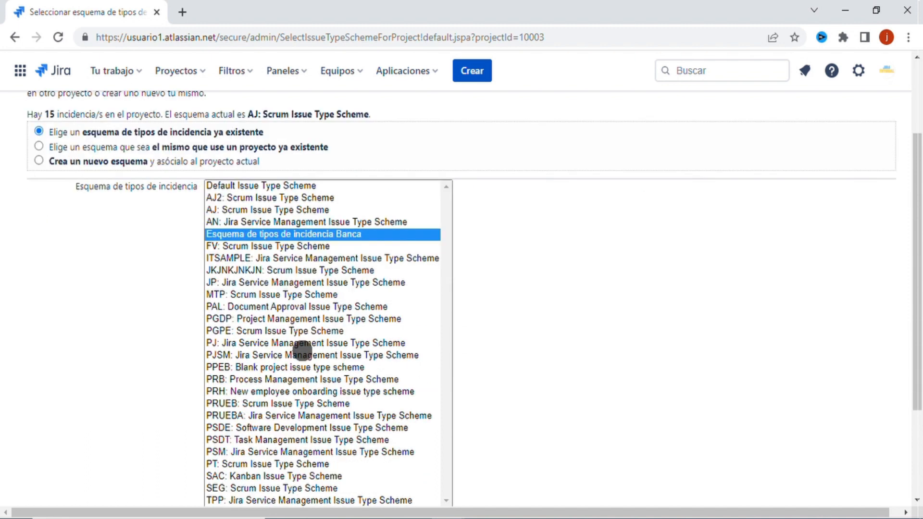
pyautogui.scroll(-3, 583, 358)
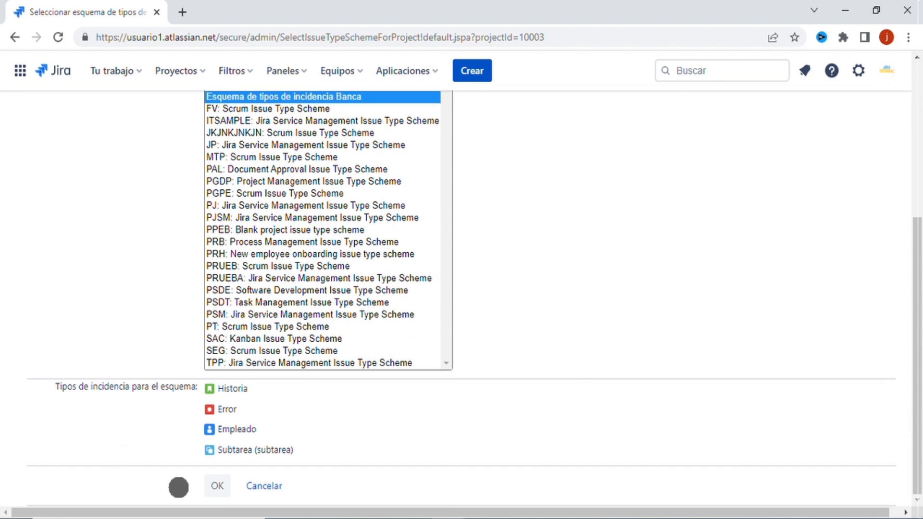
pyautogui.click(217, 486)
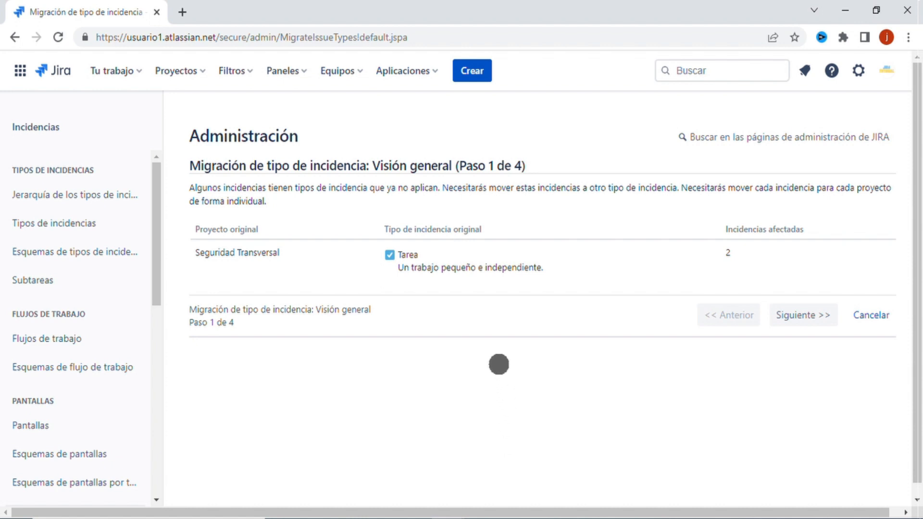
pyautogui.click(881, 314)
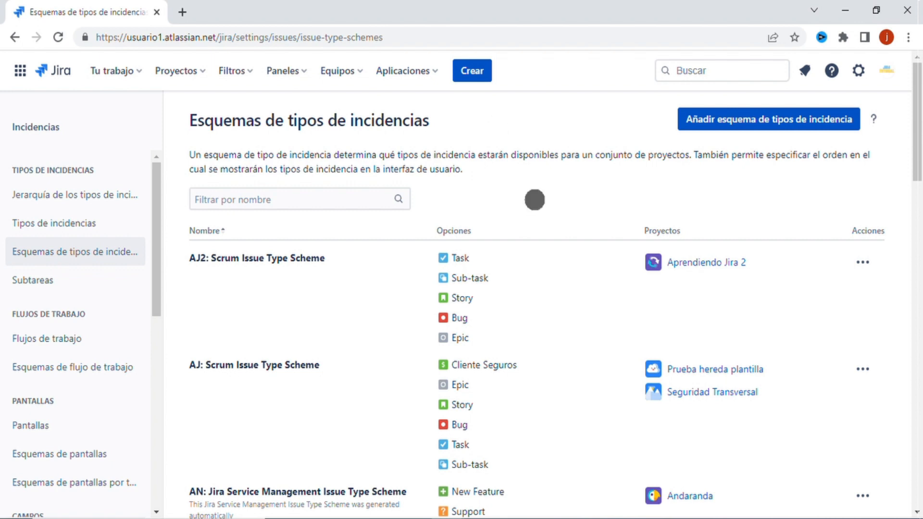
# - Return to the Seguridad Transversal configuration and open its AJ: Scrum Issue Type Scheme for editing the issue types
pyautogui.click(178, 71)
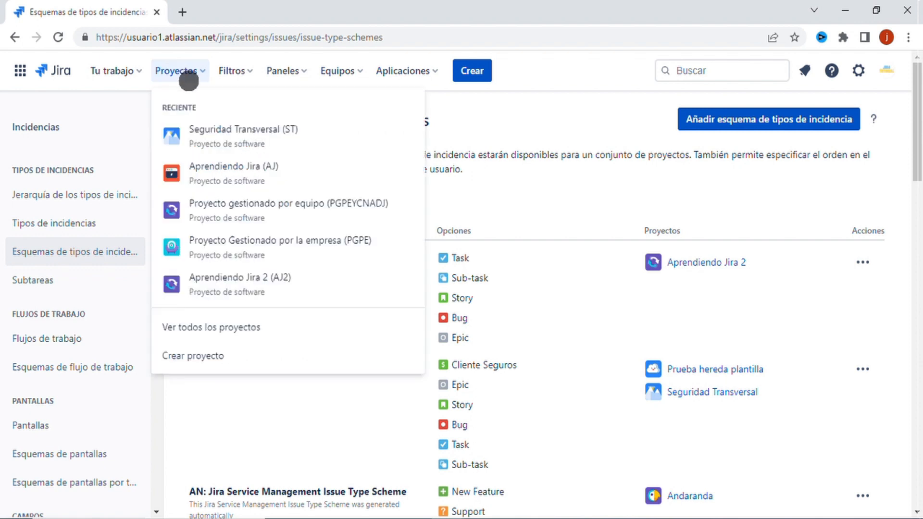
pyautogui.click(260, 132)
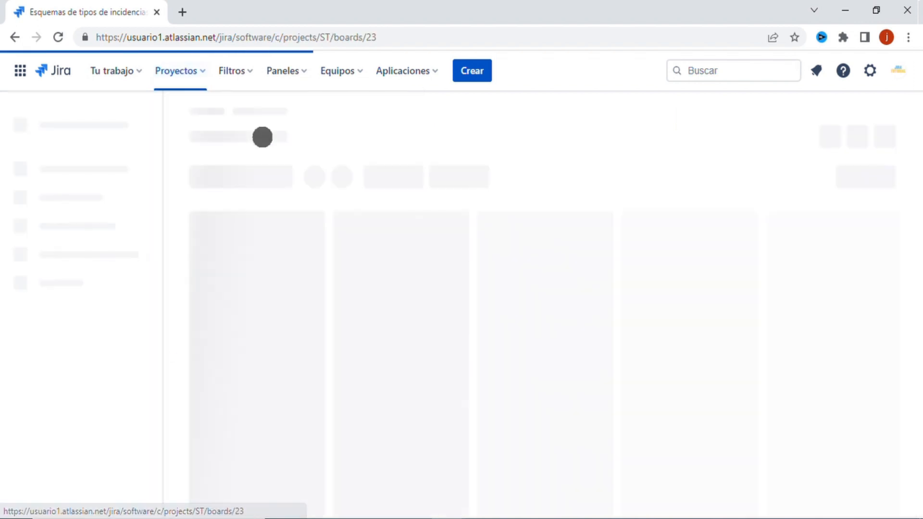
pyautogui.scroll(-2, 74, 247)
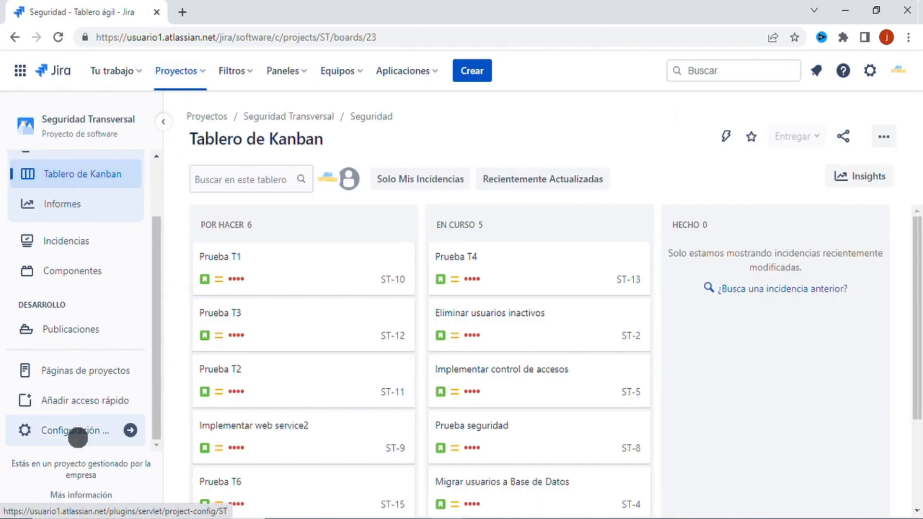
pyautogui.click(77, 435)
pyautogui.click(43, 264)
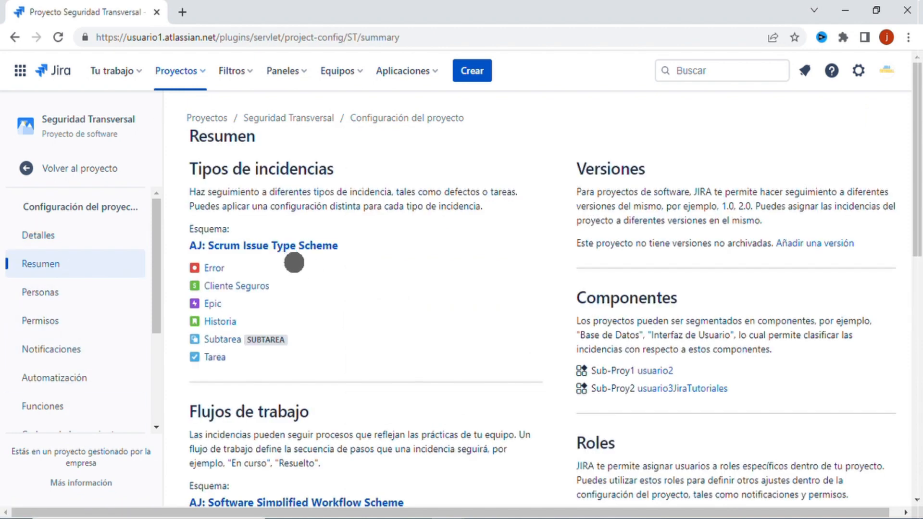
pyautogui.click(274, 247)
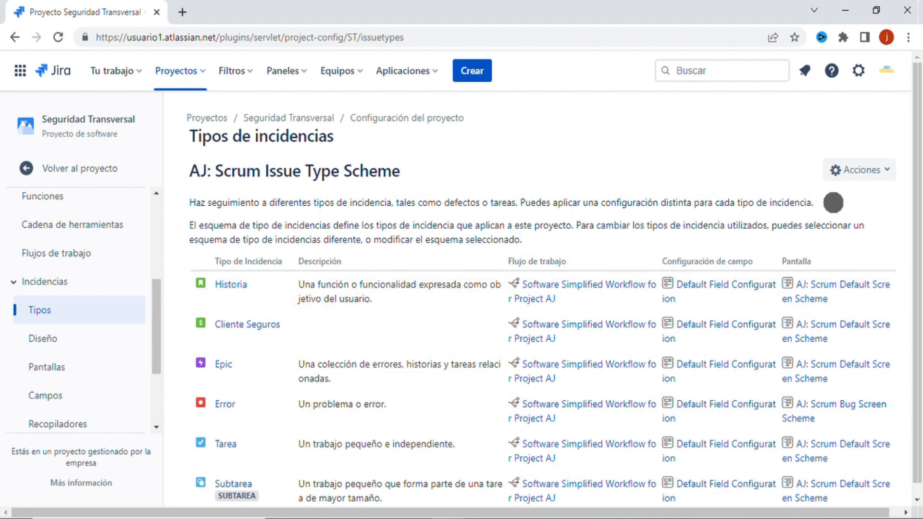
pyautogui.click(865, 172)
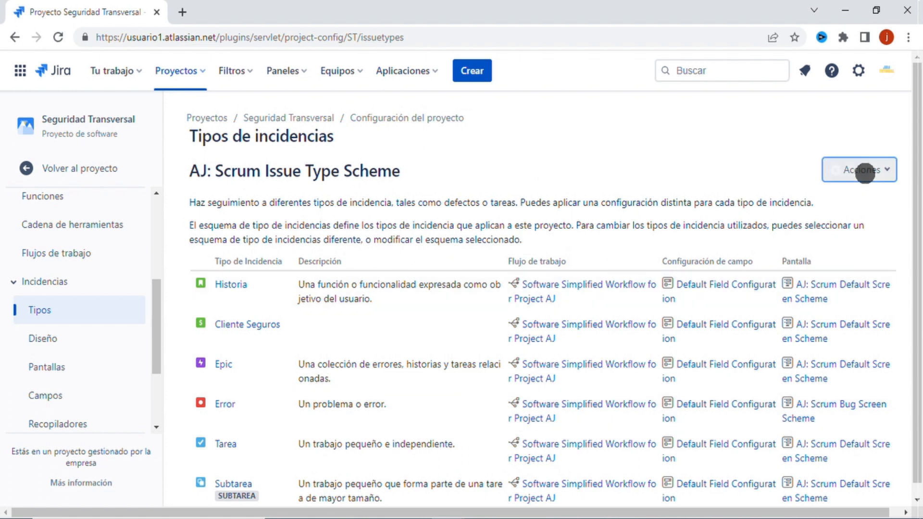
pyautogui.click(832, 201)
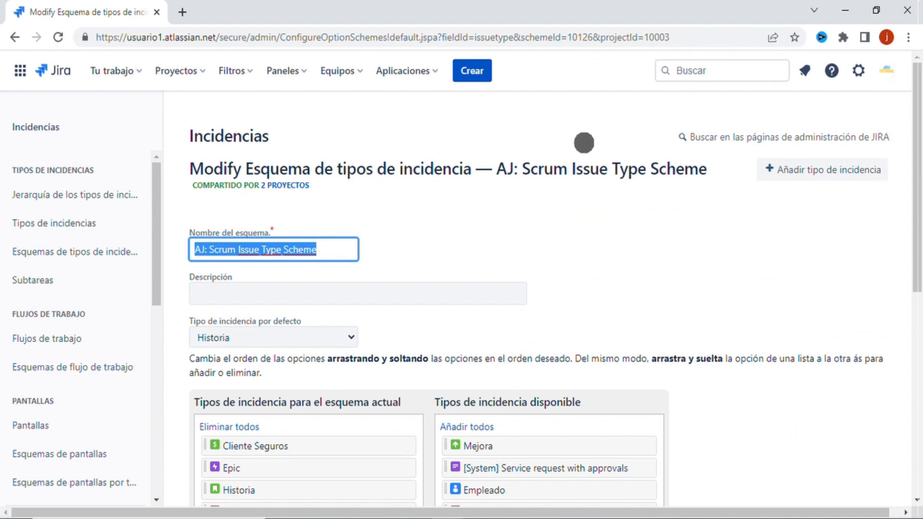
# - Review the scheme's current and available issue types and check which projects share the scheme
pyautogui.scroll(-8, 715, 278)
pyautogui.scroll(8, 716, 278)
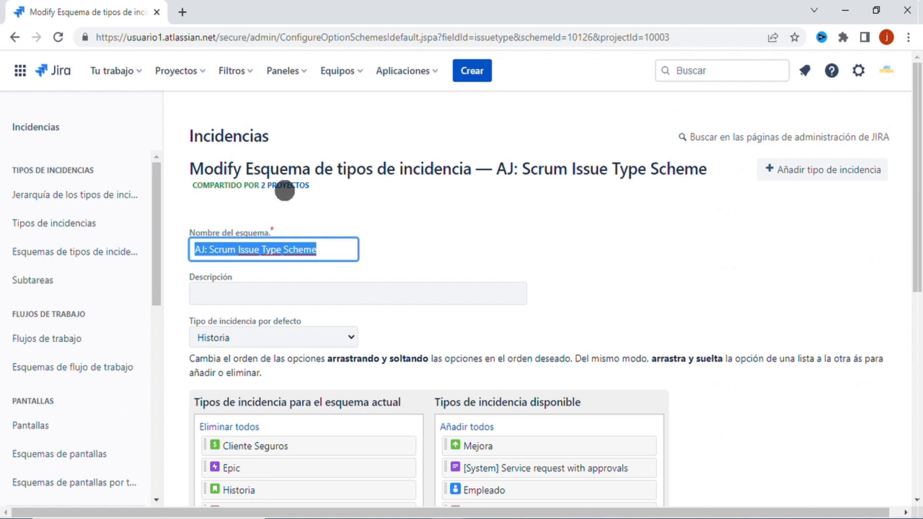
pyautogui.click(285, 185)
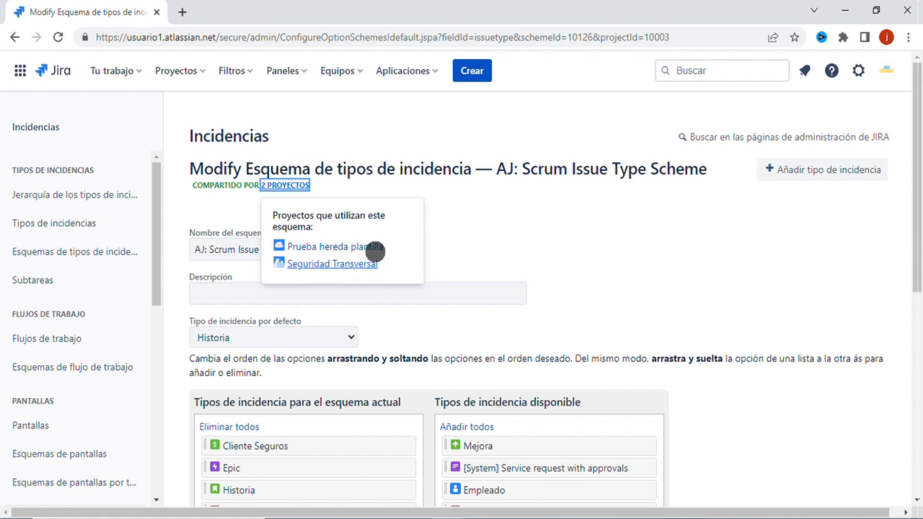
pyautogui.click(484, 236)
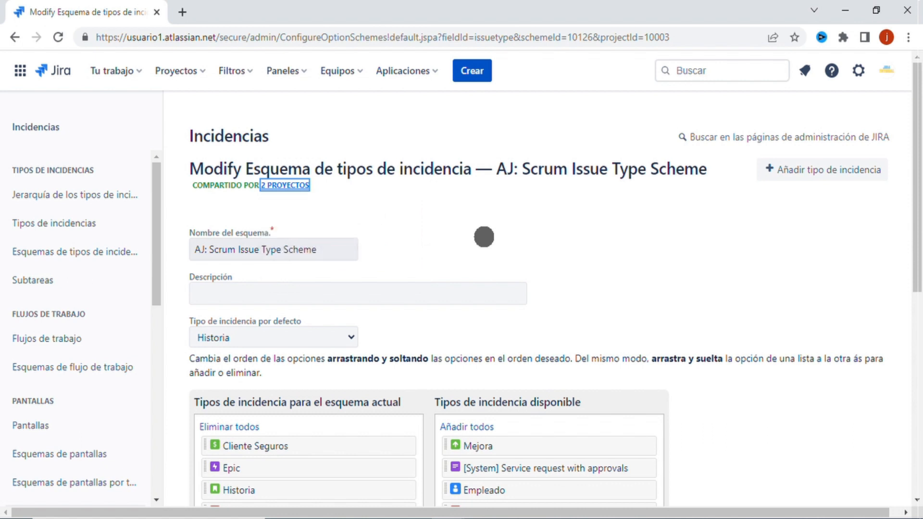
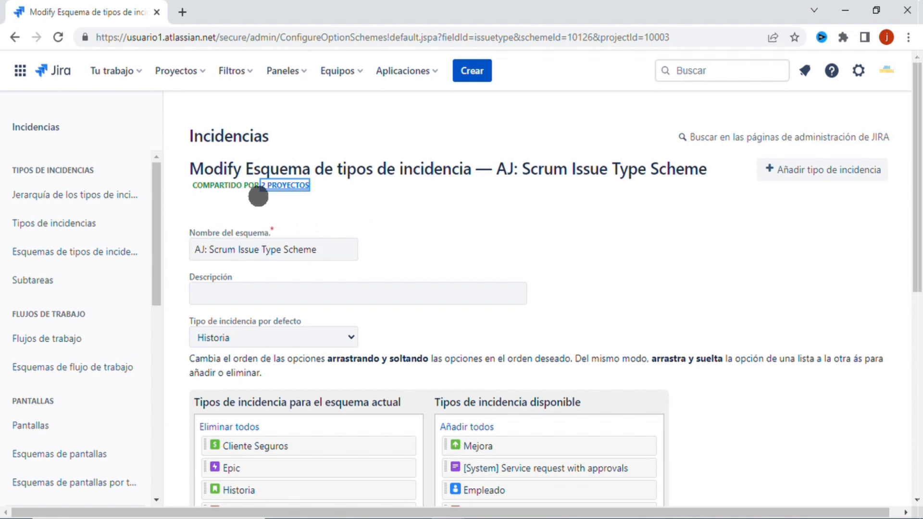
pyautogui.click(278, 188)
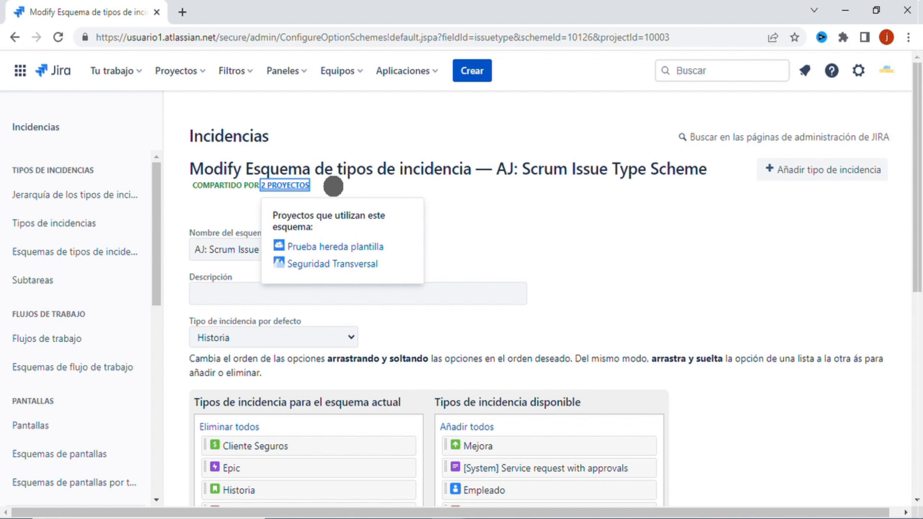
pyautogui.click(333, 186)
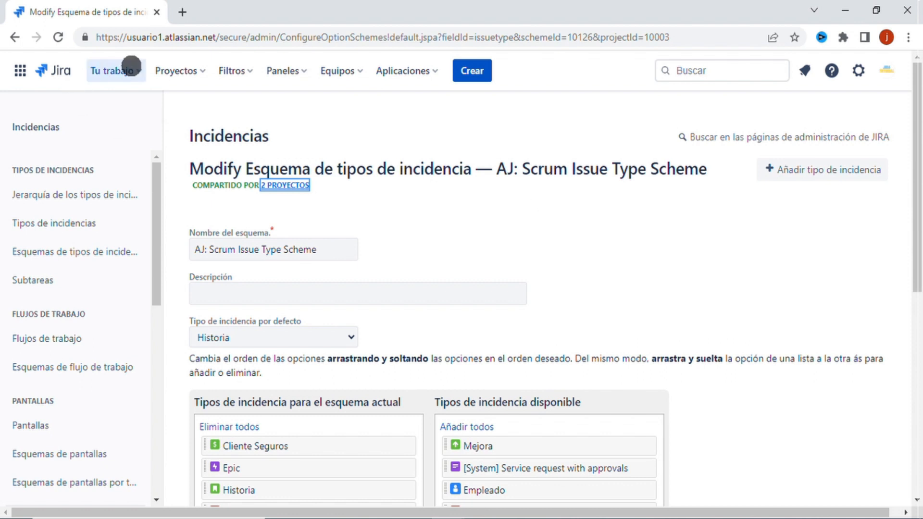
# - Return to the Aprendiendo Jira project board and view the account options
pyautogui.click(180, 70)
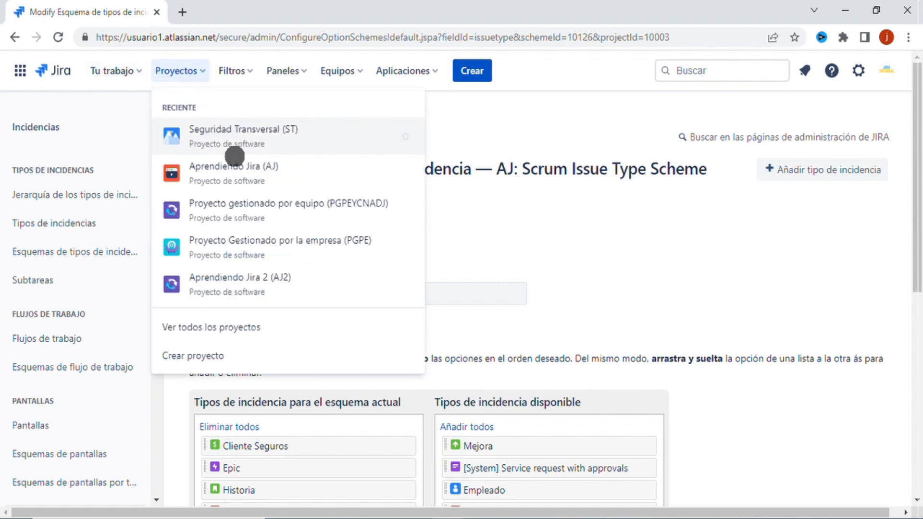
pyautogui.click(238, 169)
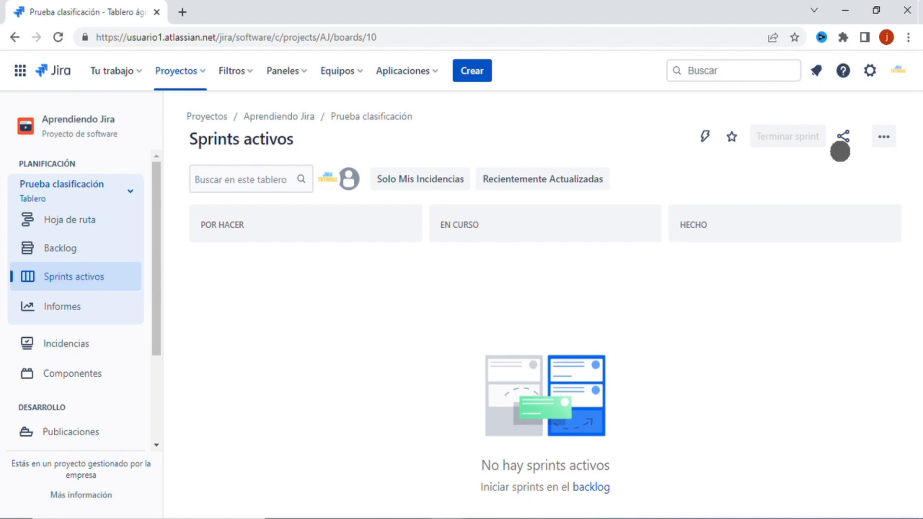
pyautogui.click(899, 75)
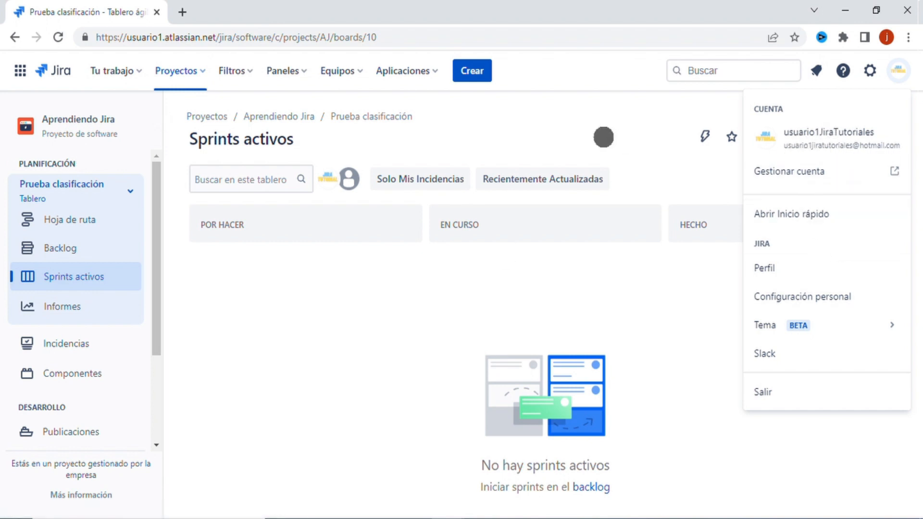
pyautogui.click(603, 137)
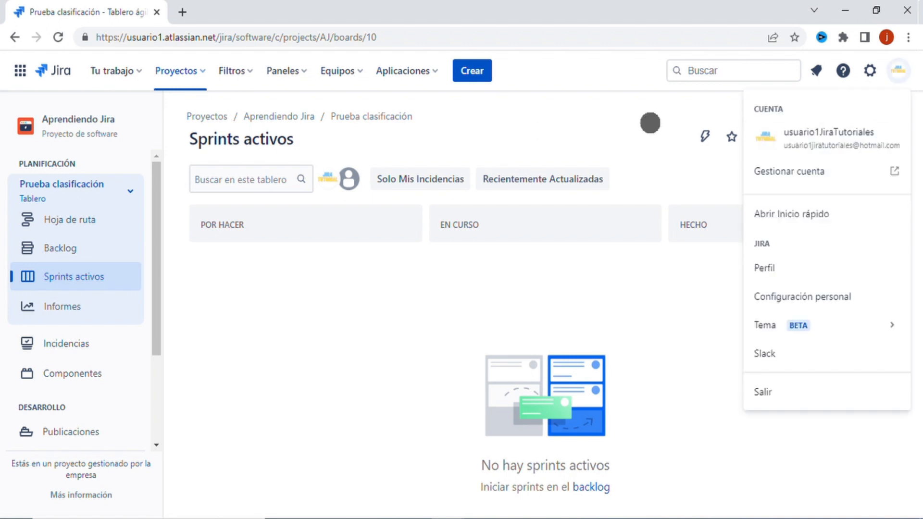
pyautogui.click(650, 123)
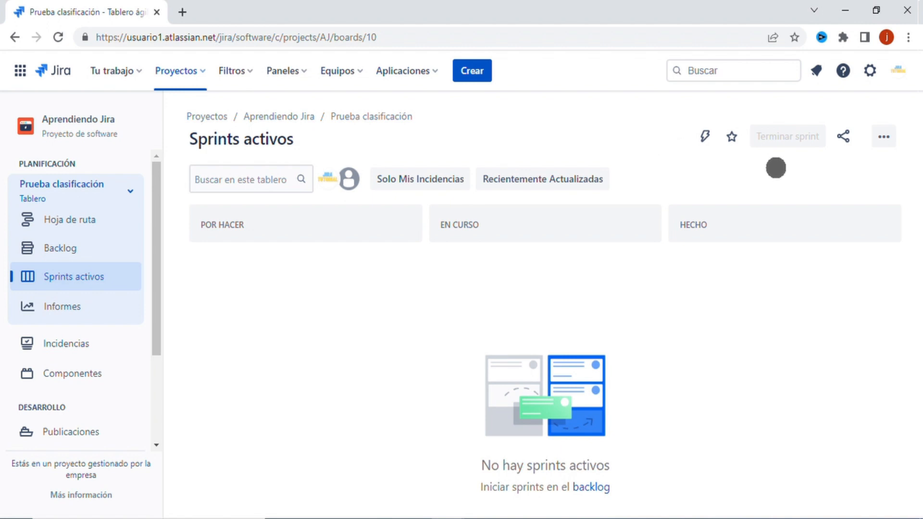
pyautogui.click(896, 73)
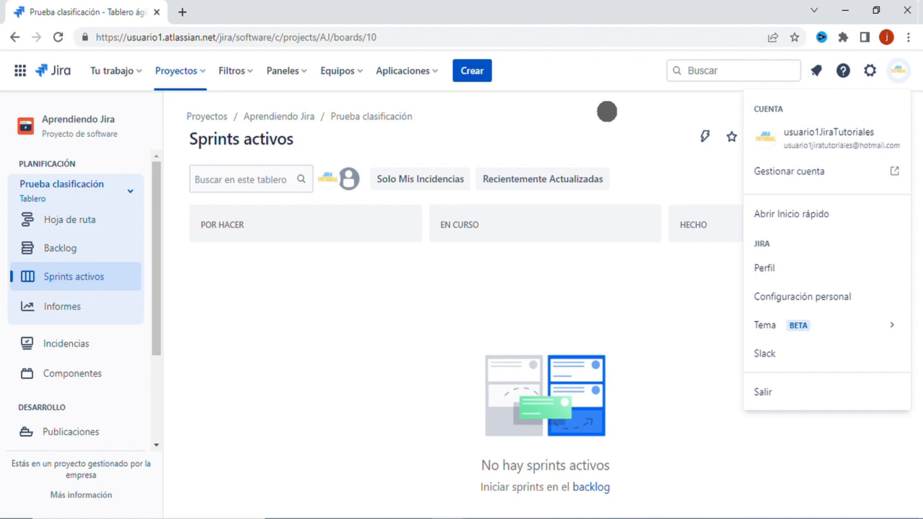
pyautogui.click(606, 111)
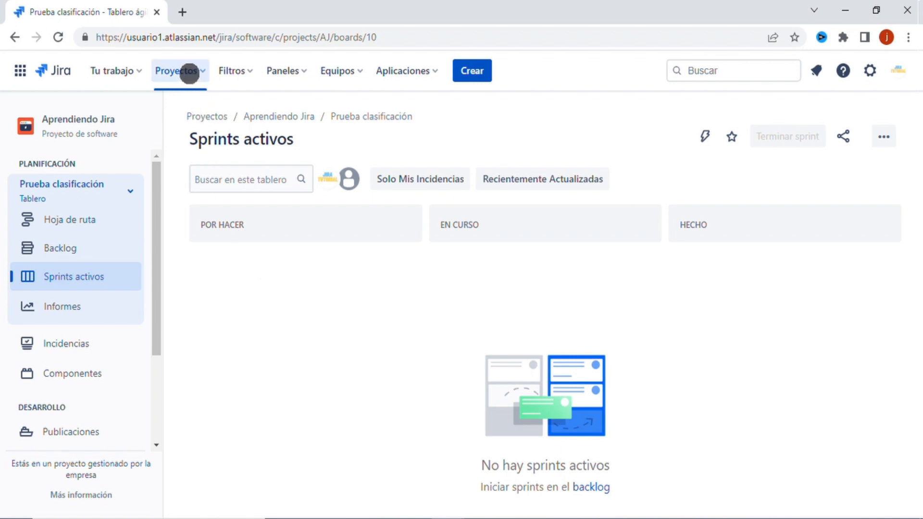
# - Open the access settings of the project Proyecto gestionado por equipo (PGPEYCNADJ)
pyautogui.click(189, 74)
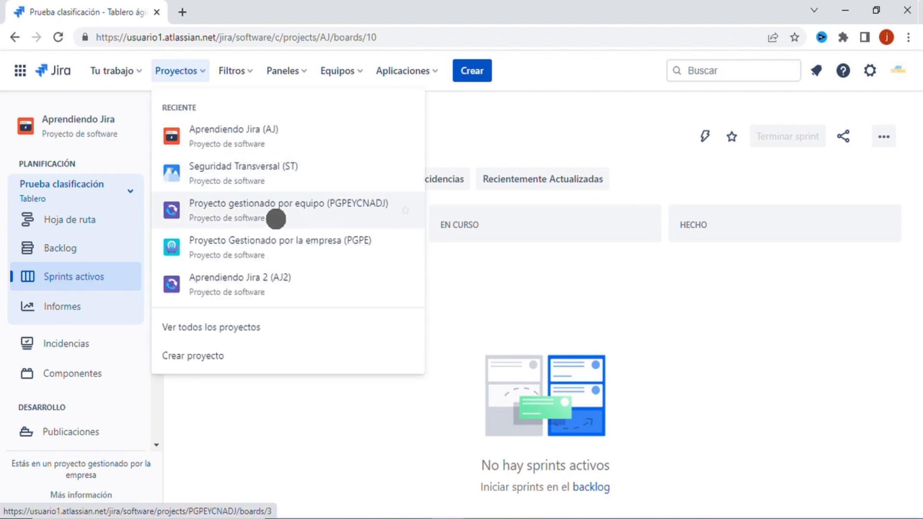
pyautogui.click(289, 209)
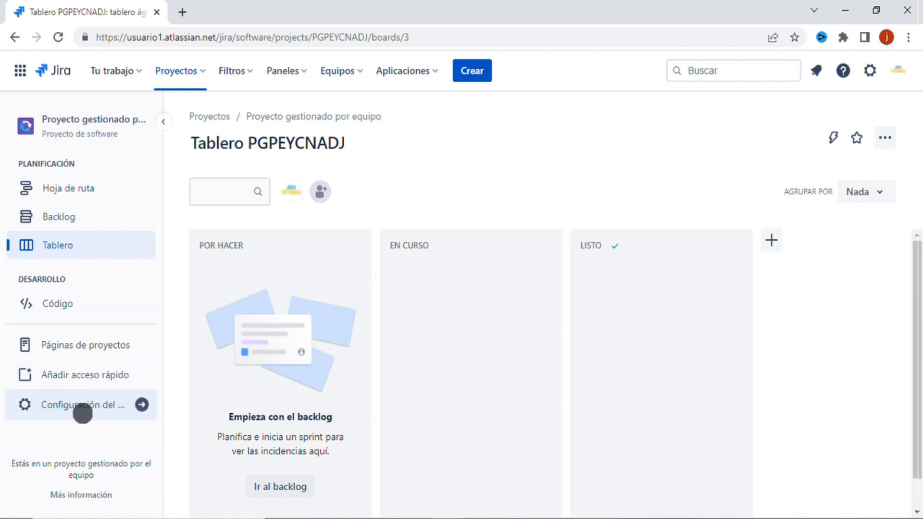
pyautogui.click(83, 413)
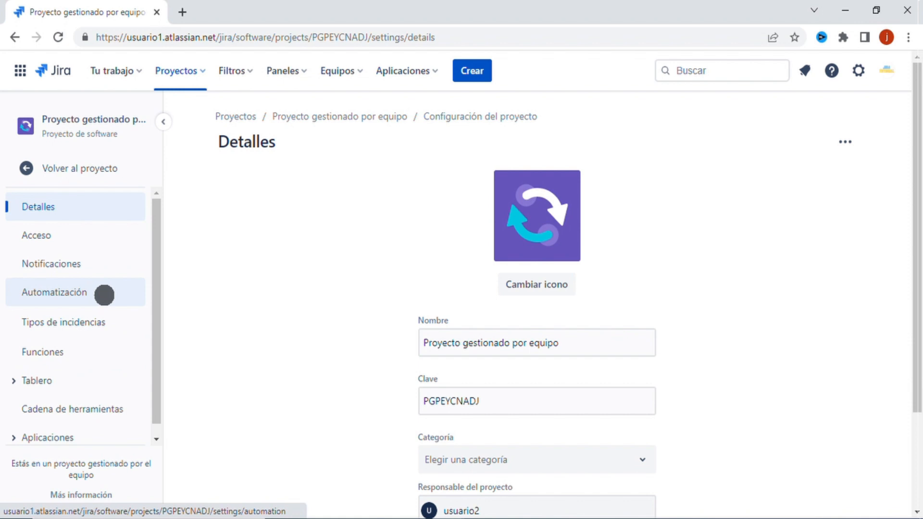
pyautogui.scroll(-1, 105, 295)
pyautogui.scroll(1, 104, 295)
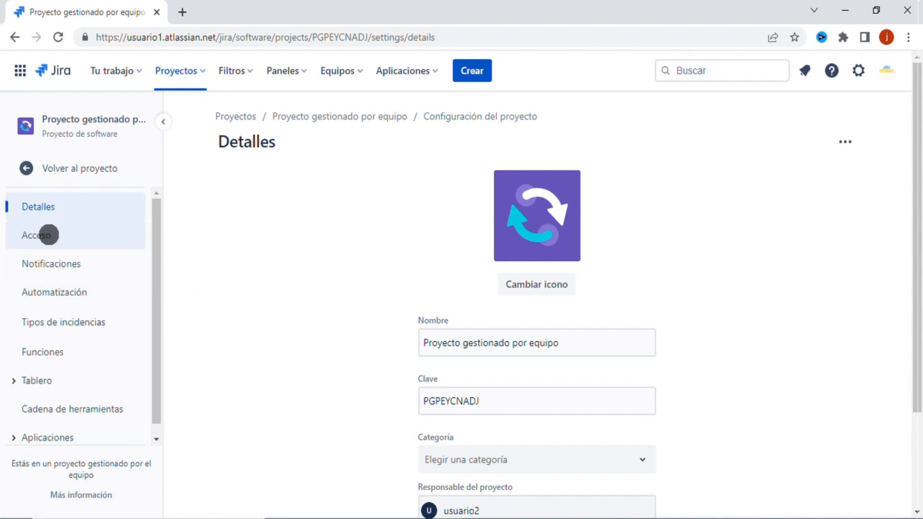
pyautogui.click(48, 234)
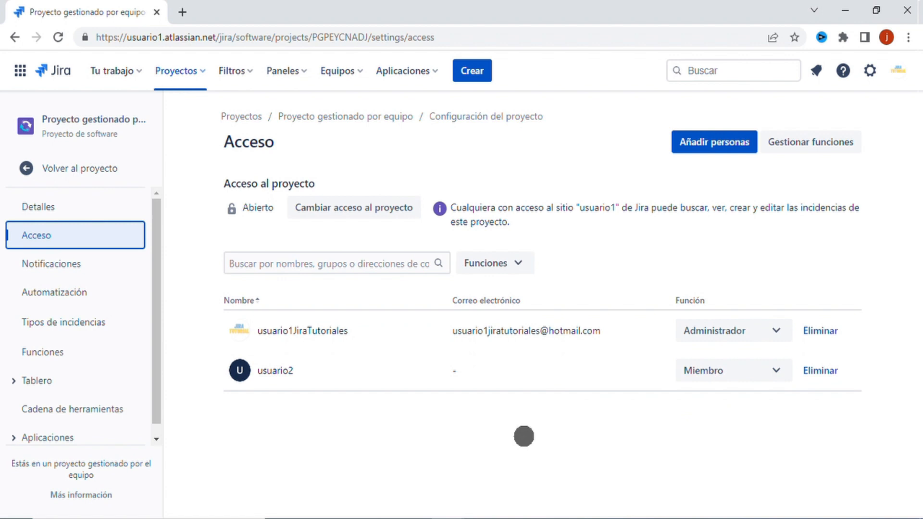
# - Switch to the second user's incognito window, check the signed-in account and open the Proyecto gestionado por equipo board
pyautogui.click(447, 518)
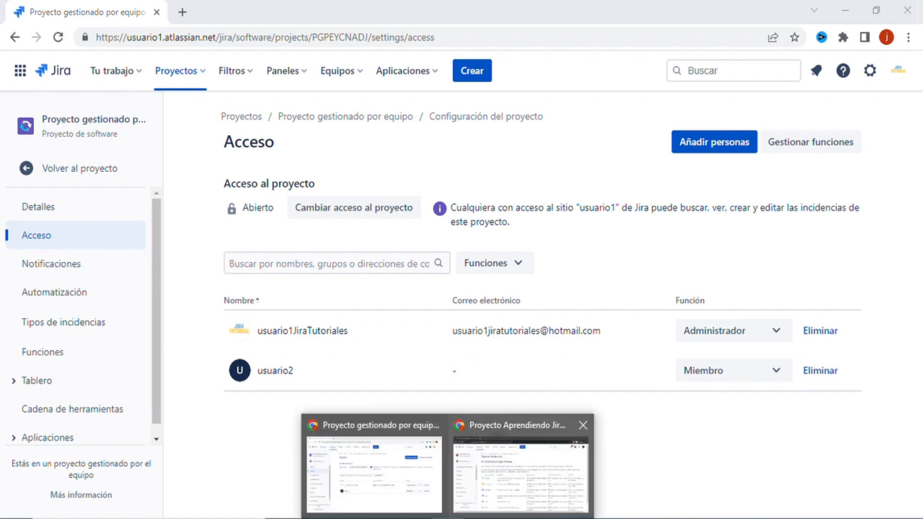
pyautogui.click(520, 469)
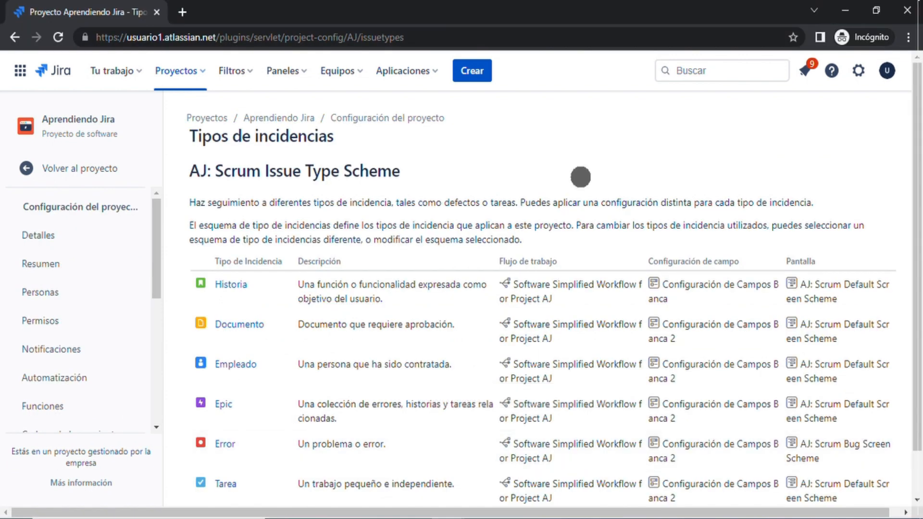
pyautogui.click(887, 71)
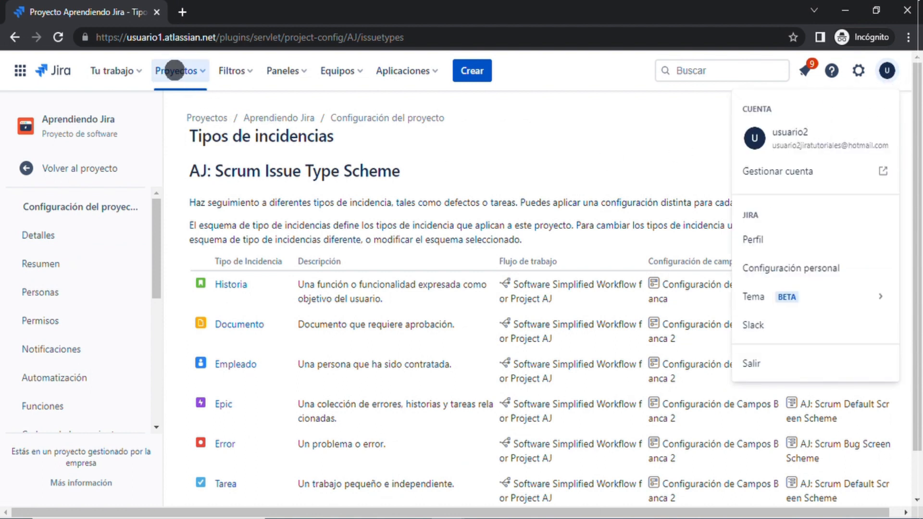
pyautogui.click(175, 70)
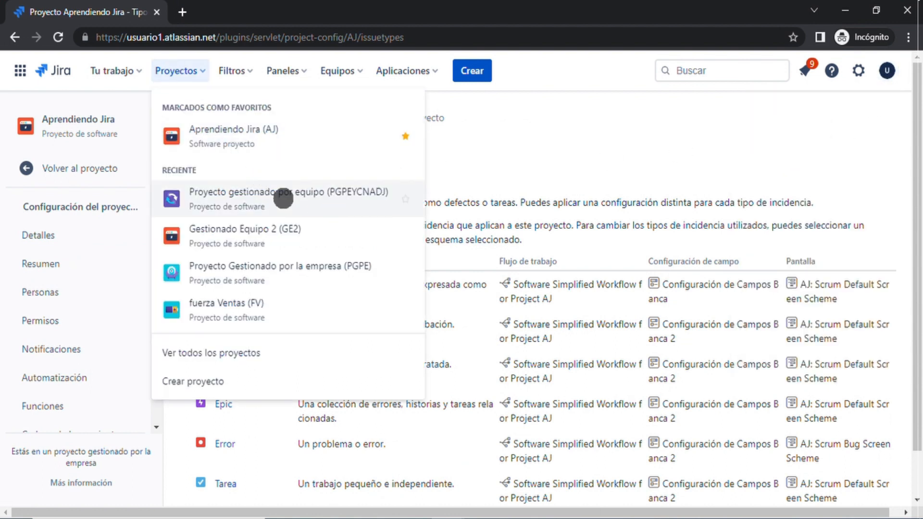
pyautogui.click(301, 198)
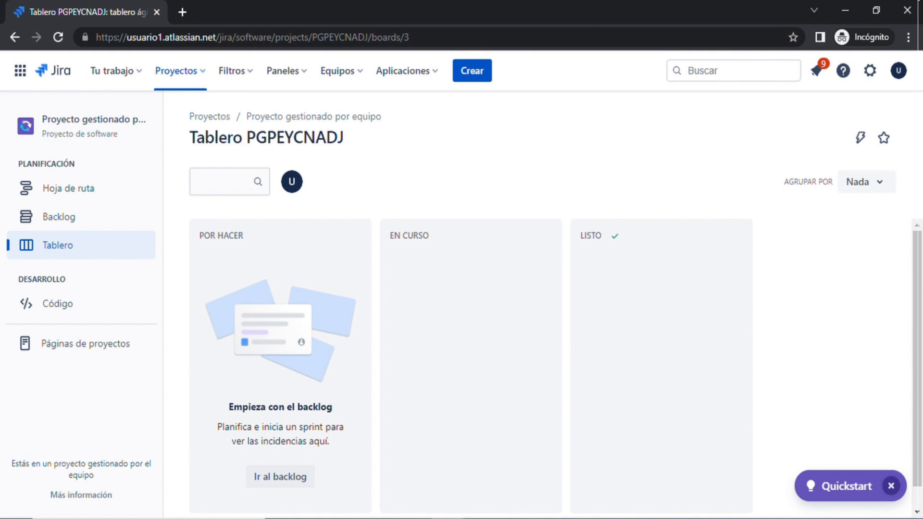
# - Back in the administrator's window, change the second user's project role from Miembro to Administrador
pyautogui.click(451, 518)
pyautogui.click(371, 471)
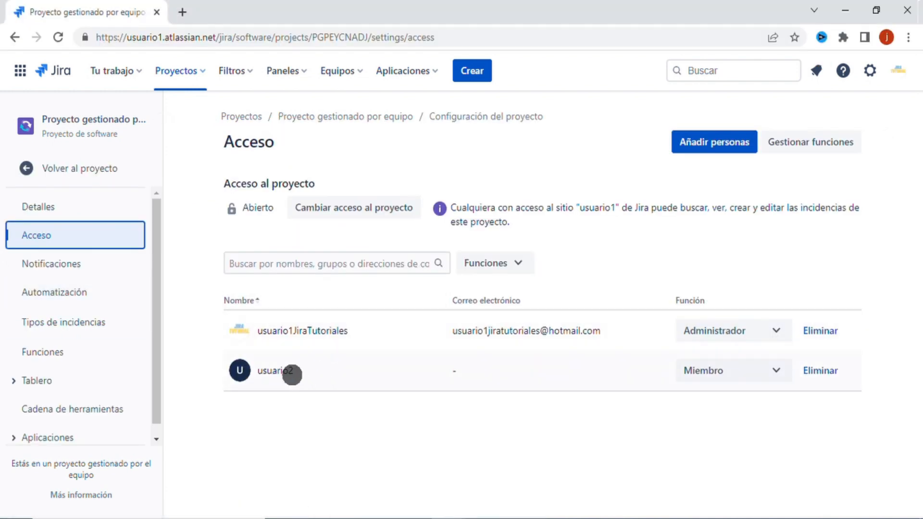
pyautogui.click(706, 373)
pyautogui.click(701, 400)
pyautogui.click(766, 370)
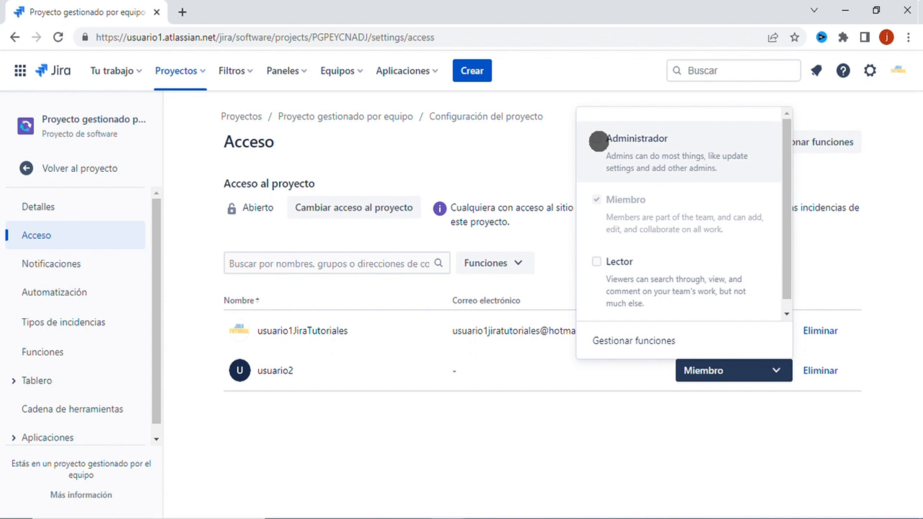
pyautogui.click(597, 139)
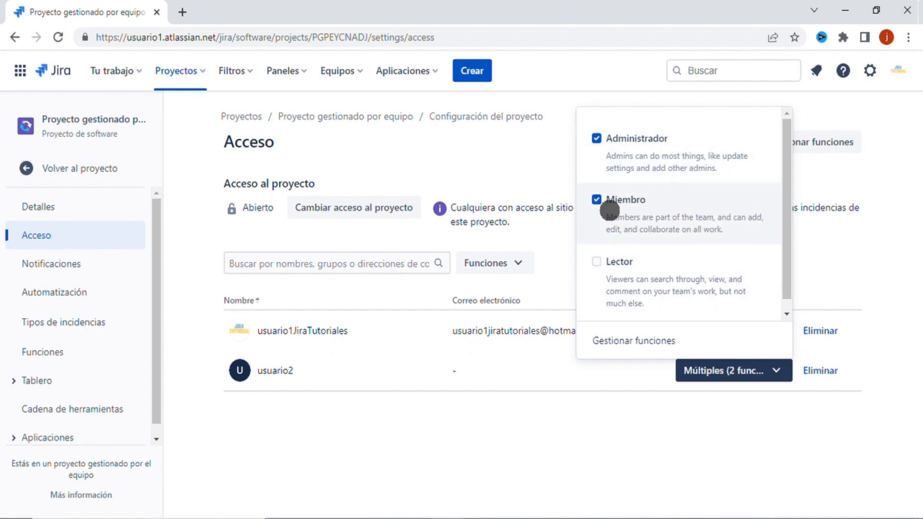
pyautogui.click(597, 200)
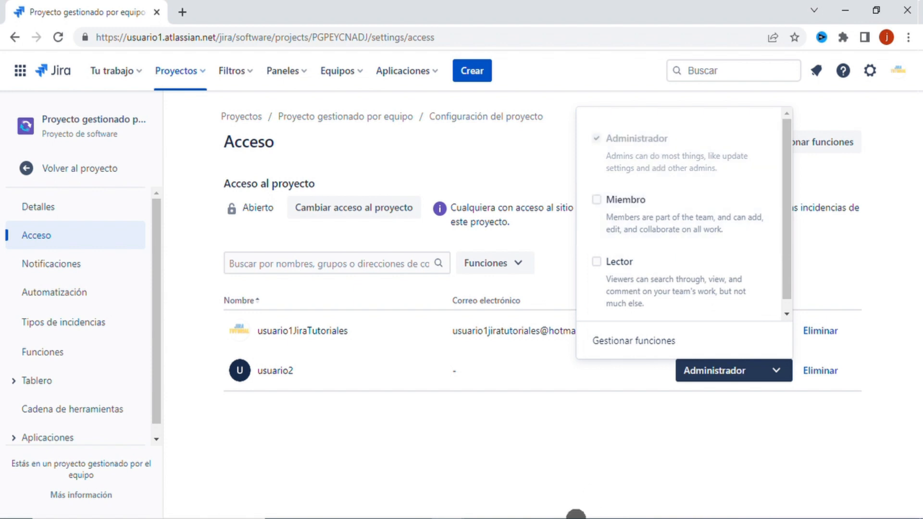
pyautogui.click(567, 455)
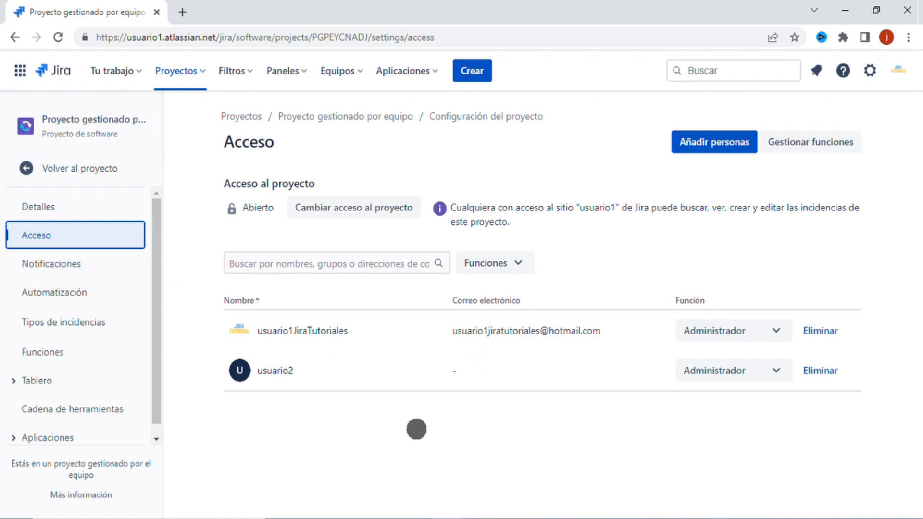
# - In the second user's incognito window, reload the project board and open the project configuration
pyautogui.click(439, 517)
pyautogui.click(521, 473)
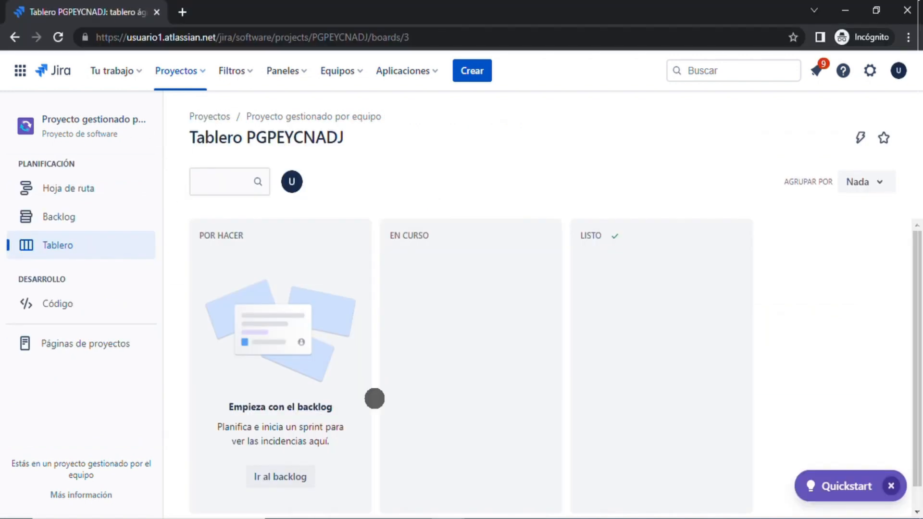
pyautogui.click(57, 38)
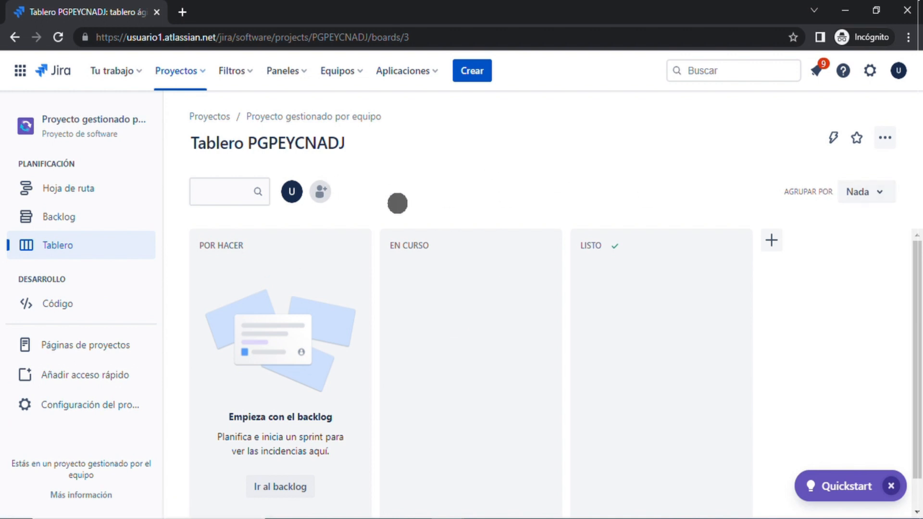
pyautogui.click(82, 406)
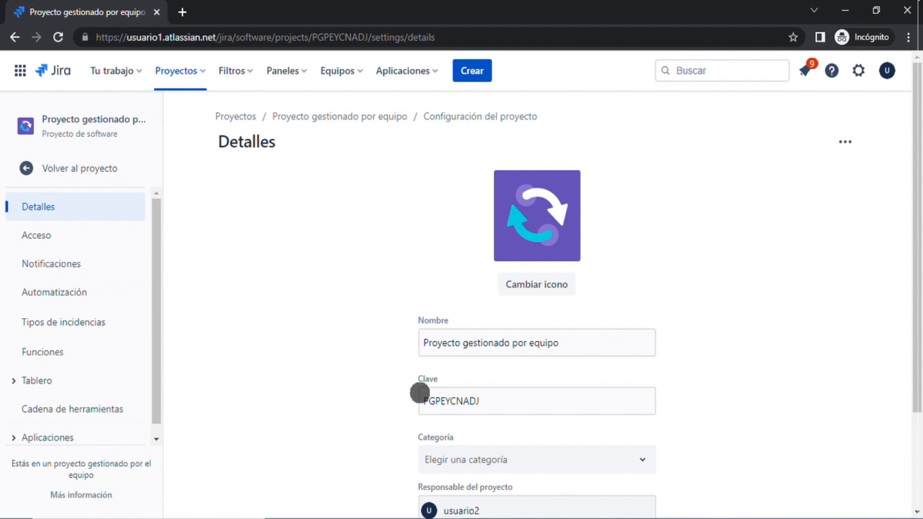
# - Return to the administrator's window, open the project's issue type settings and dismiss the introductory tour
pyautogui.click(451, 518)
pyautogui.click(374, 473)
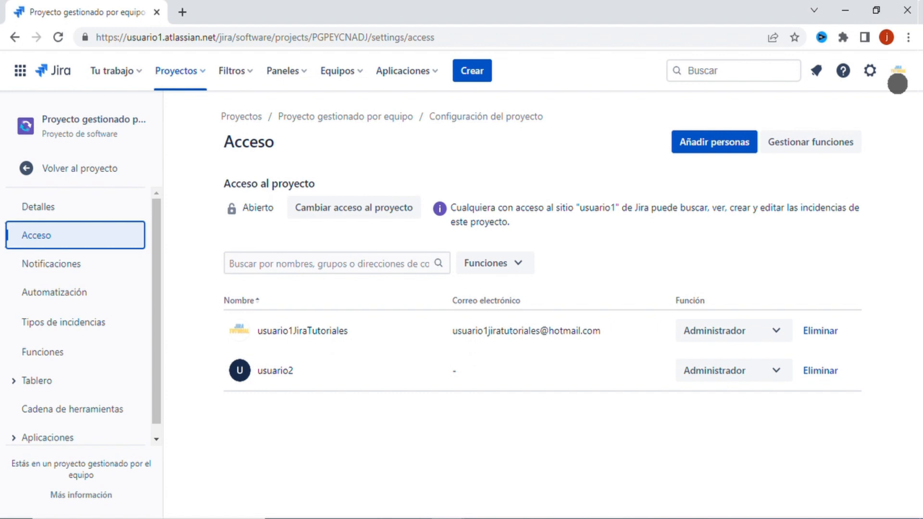
pyautogui.click(898, 72)
pyautogui.click(428, 157)
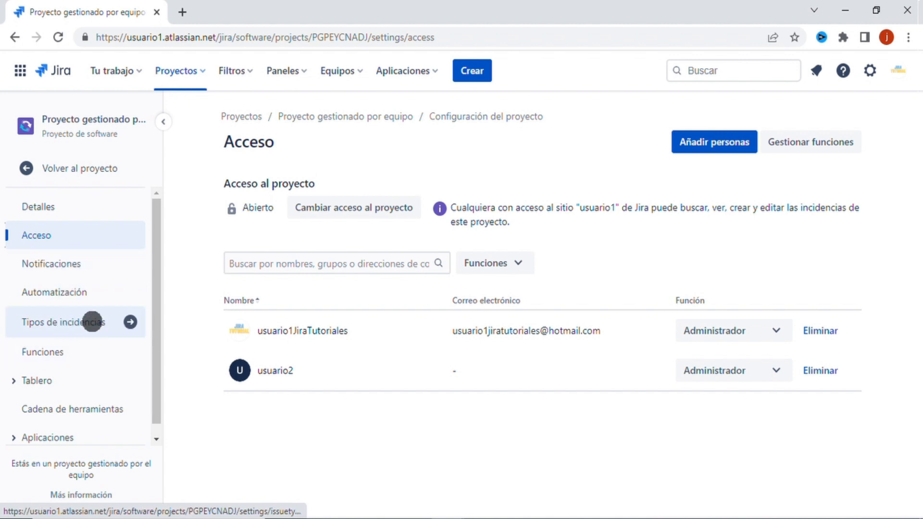
pyautogui.click(98, 322)
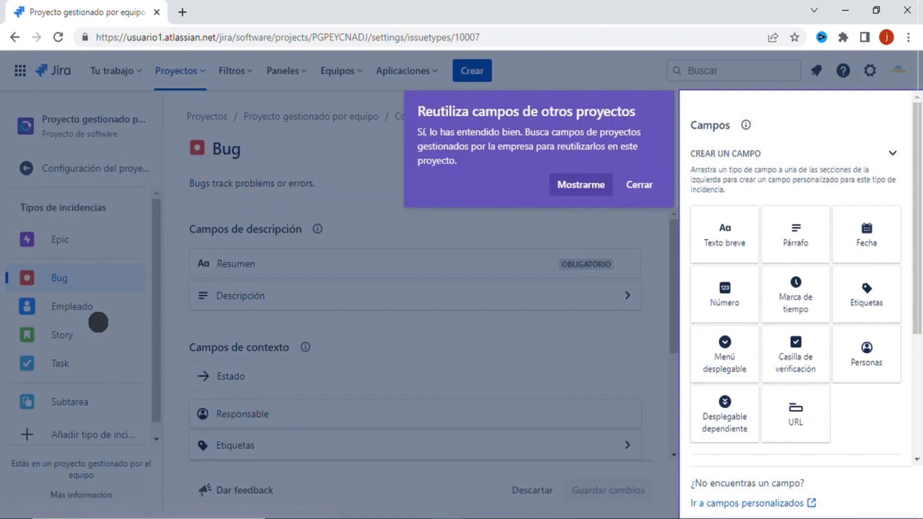
pyautogui.click(639, 185)
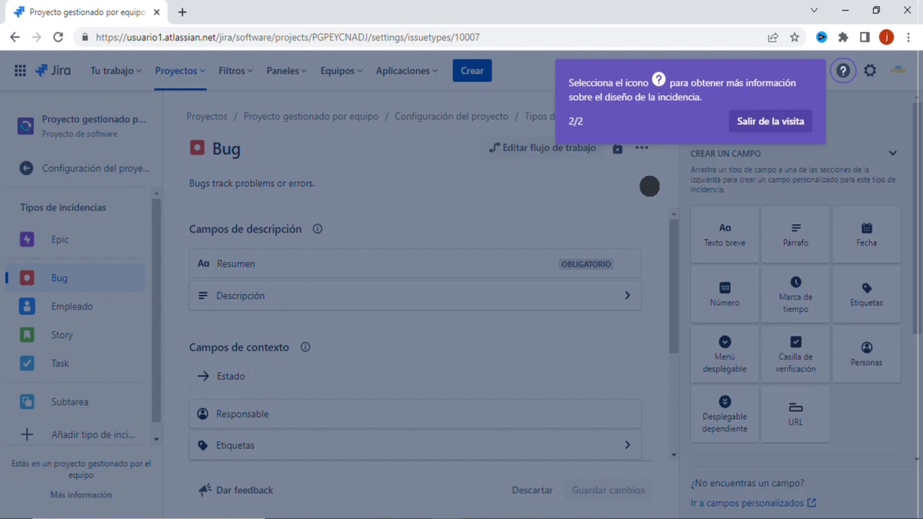
pyautogui.click(403, 209)
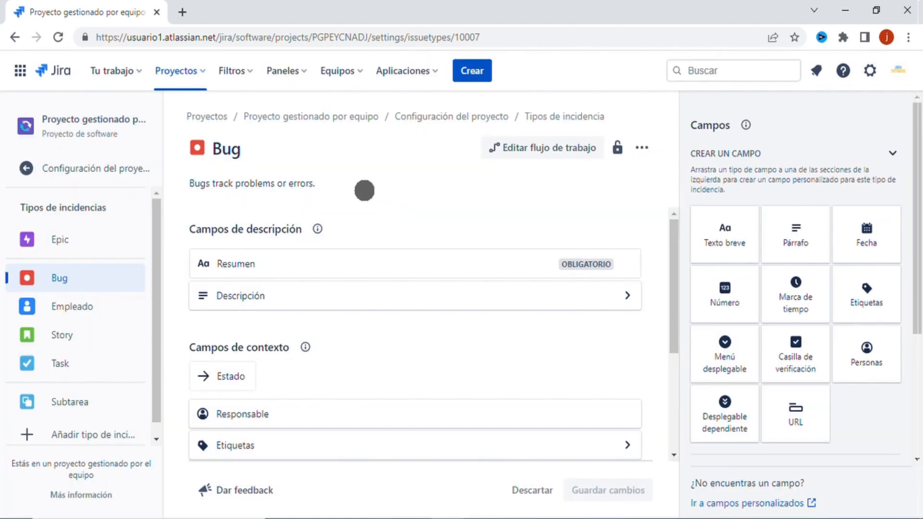
# - Create a custom issue type named Autos in the project, using the purple icon with a circled check mark
pyautogui.scroll(-1, 44, 302)
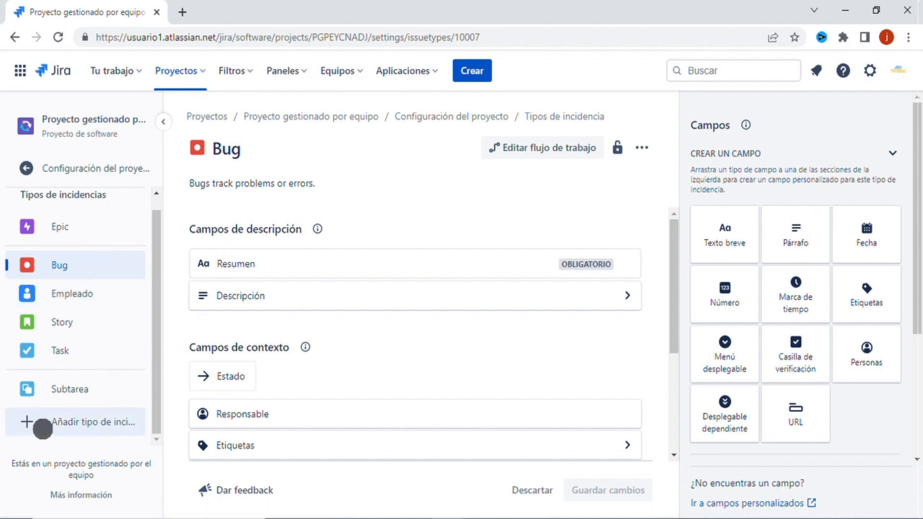
pyautogui.click(40, 421)
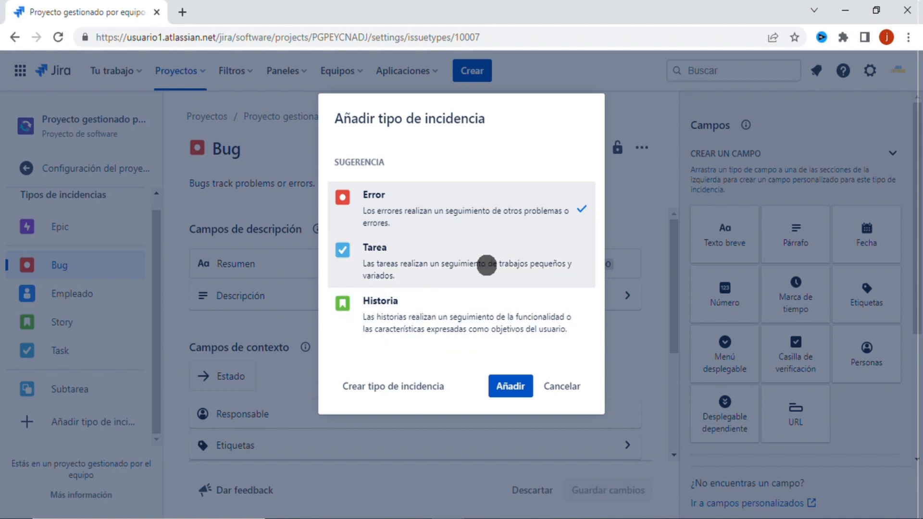
pyautogui.click(398, 388)
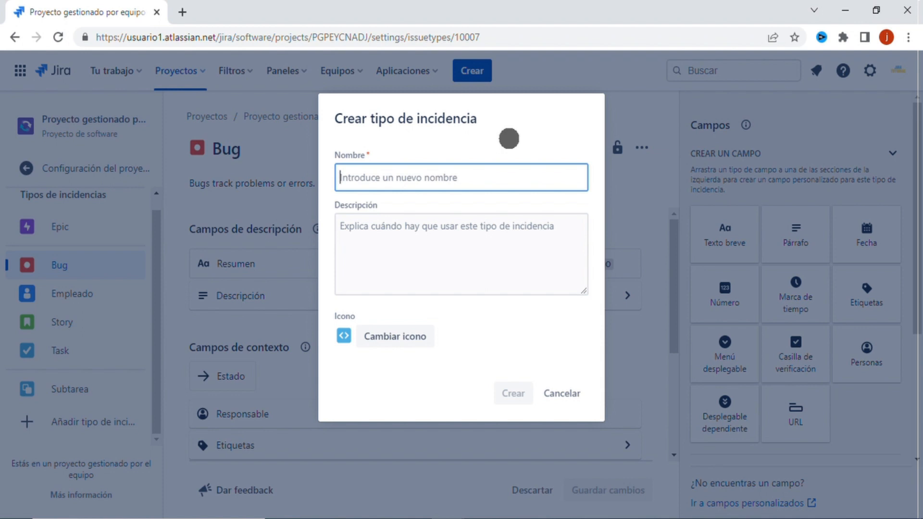
pyautogui.write('Autos')
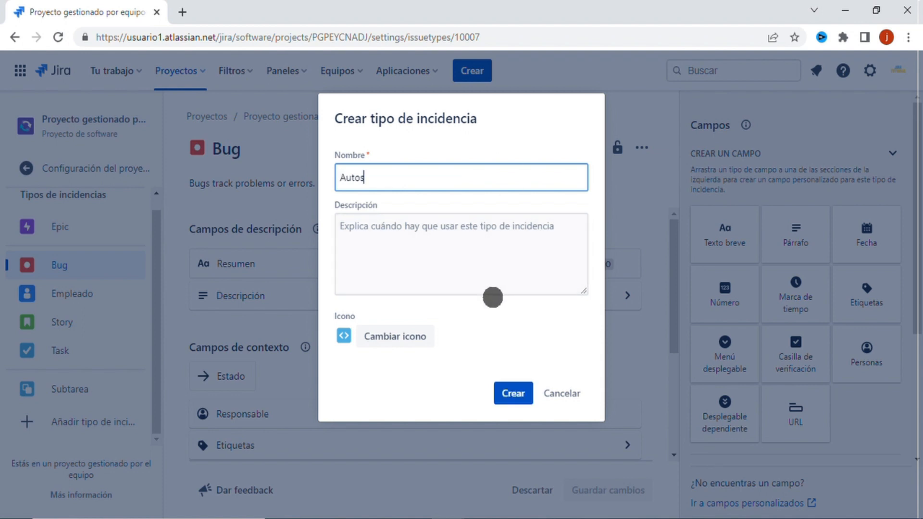
pyautogui.click(364, 338)
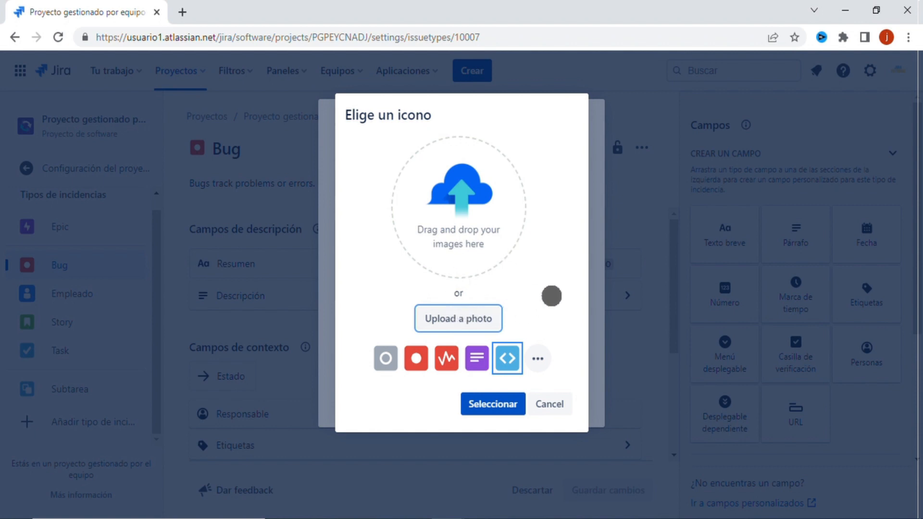
pyautogui.click(542, 358)
pyautogui.scroll(-3, 478, 283)
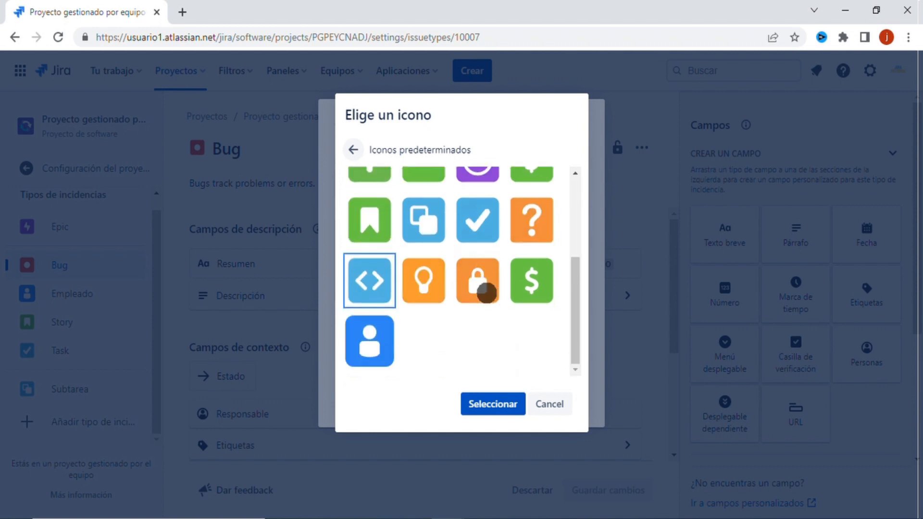
pyautogui.scroll(3, 487, 292)
pyautogui.scroll(-3, 487, 292)
pyautogui.scroll(3, 487, 292)
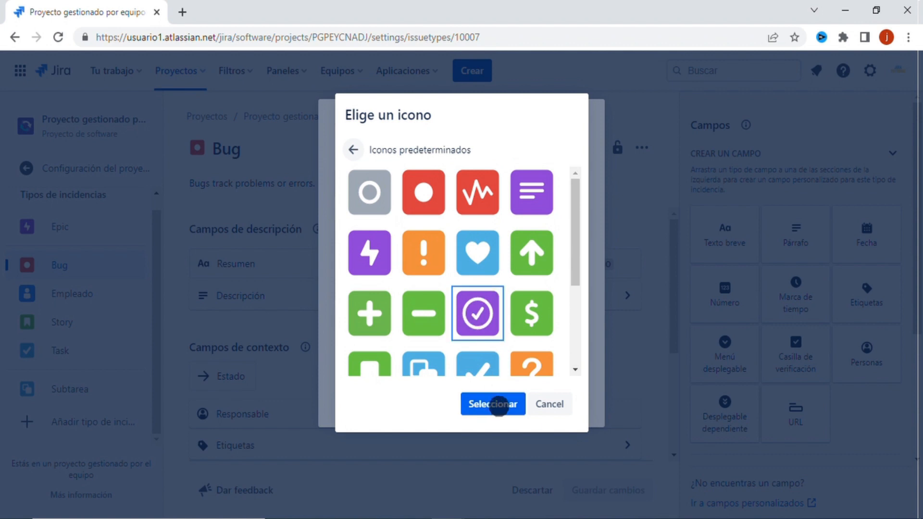
pyautogui.click(499, 405)
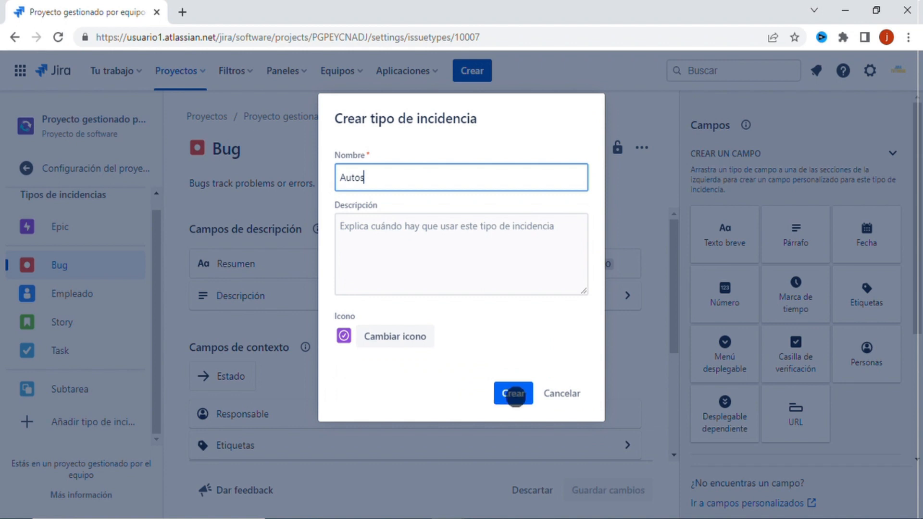
pyautogui.click(513, 394)
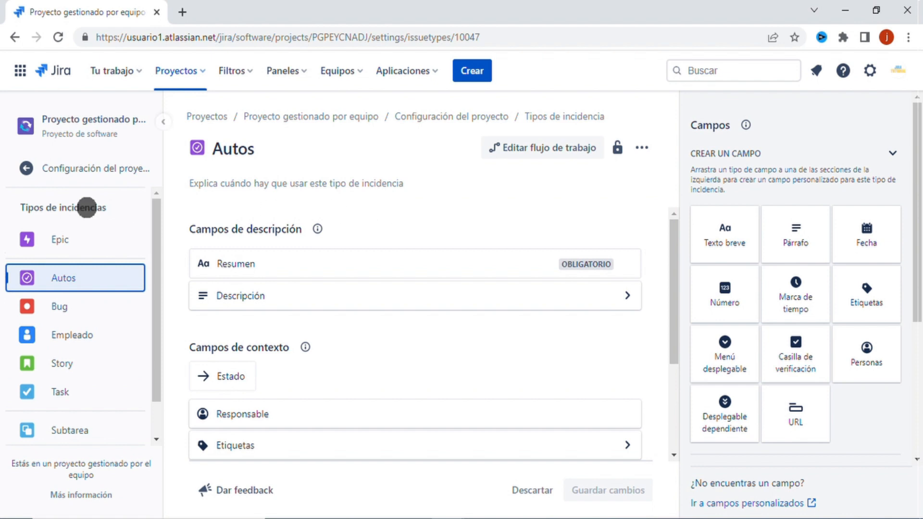
# - Return to the project board and check the issue types offered in the issue creation form, then discard the form
pyautogui.click(51, 170)
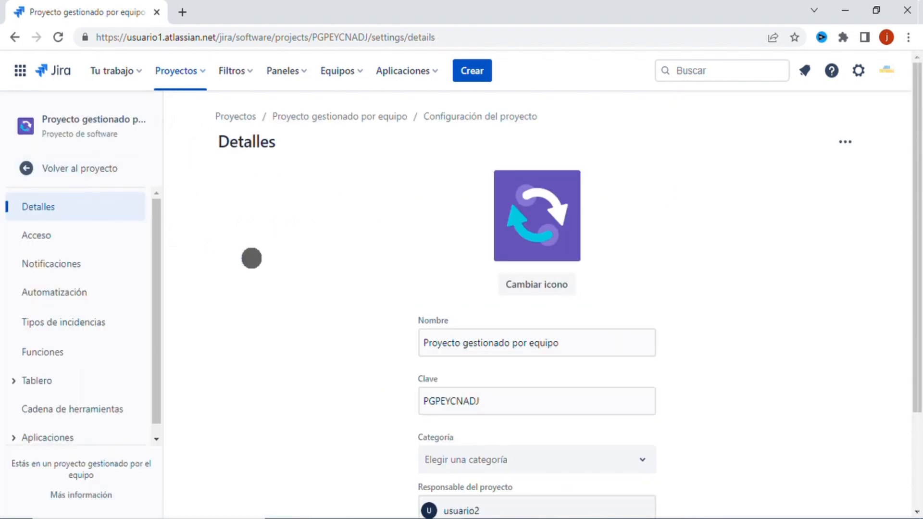
pyautogui.click(62, 164)
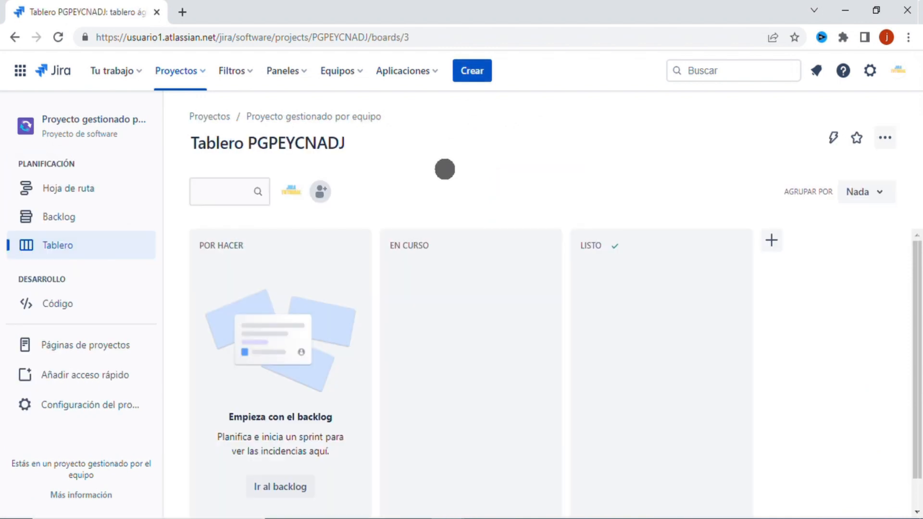
pyautogui.click(480, 69)
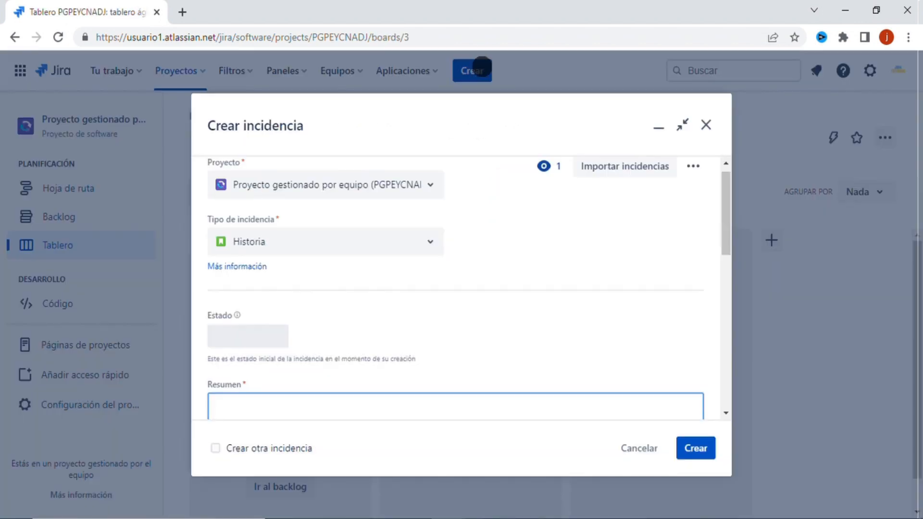
pyautogui.click(412, 242)
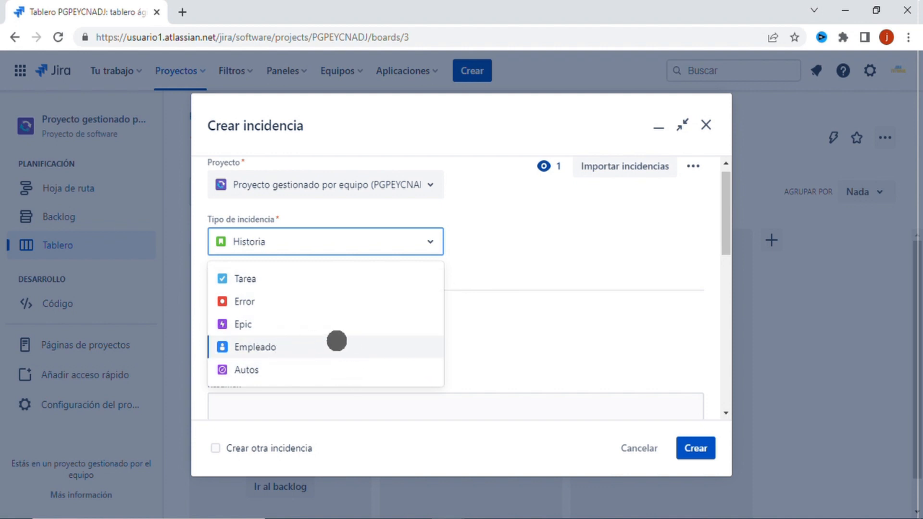
pyautogui.click(495, 228)
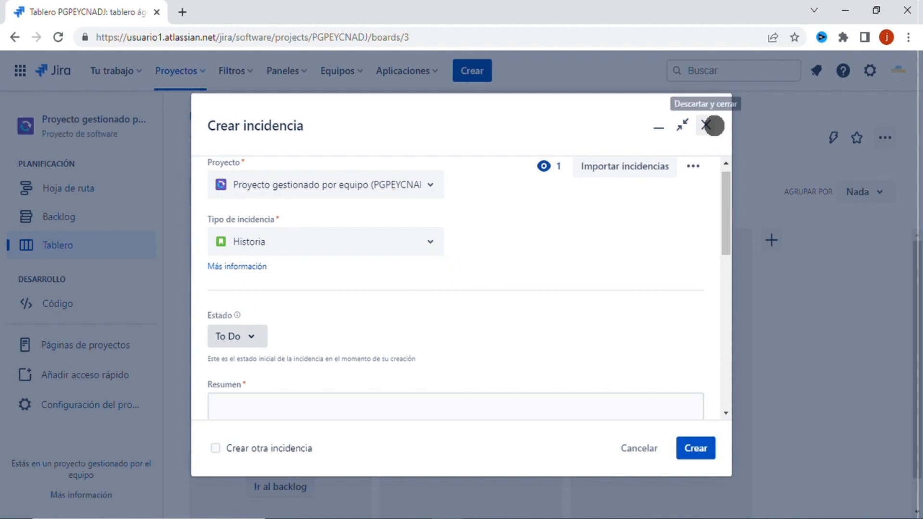
pyautogui.click(707, 125)
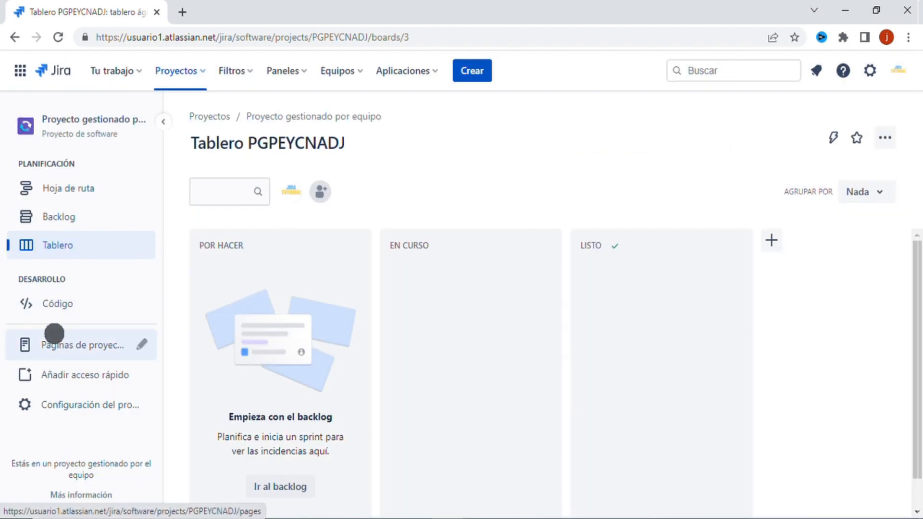
# - Delete the Empleado issue type from the project's issue type settings and confirm its permanent removal
pyautogui.click(74, 405)
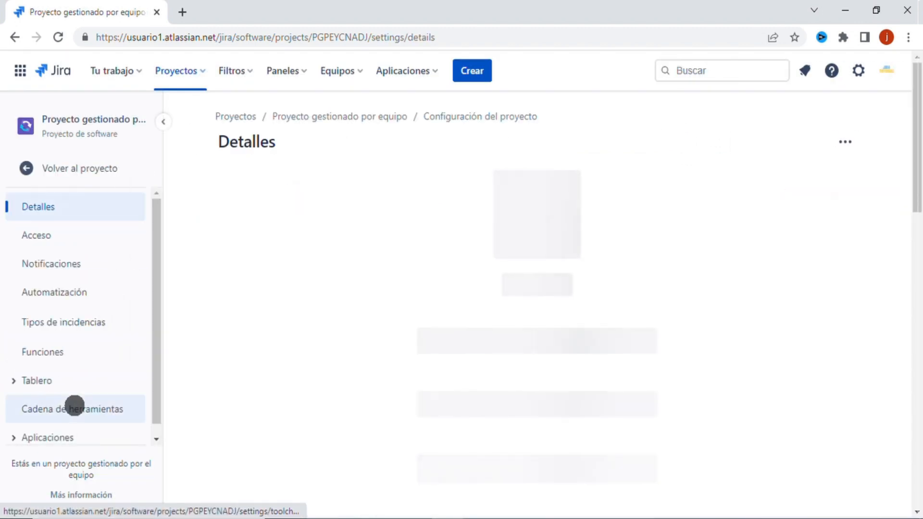
pyautogui.click(77, 321)
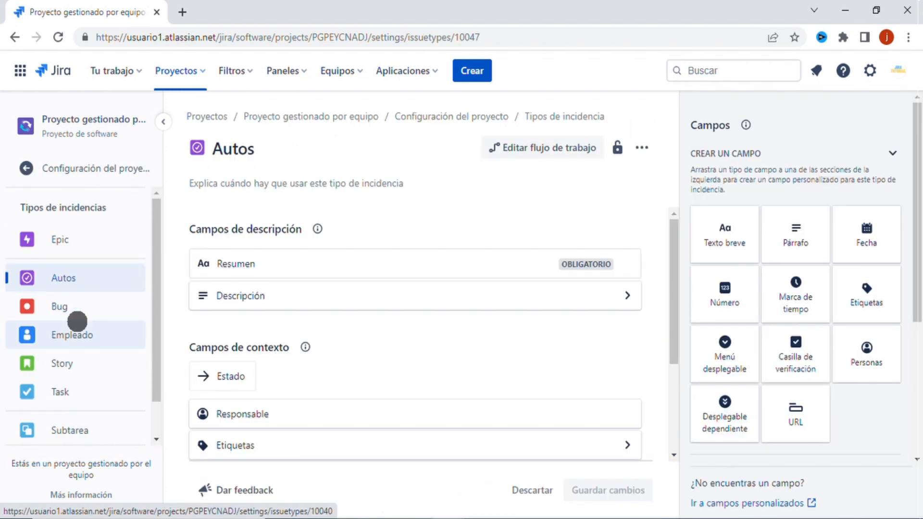
pyautogui.click(69, 335)
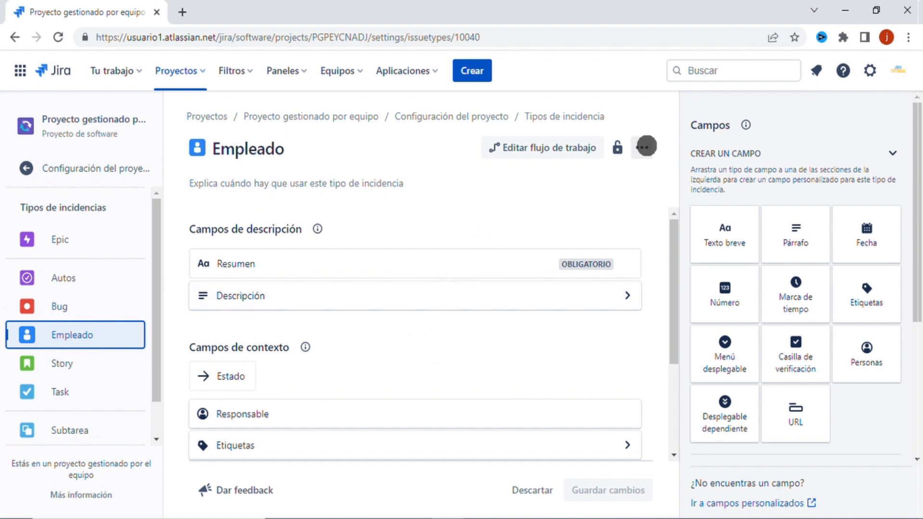
pyautogui.click(645, 146)
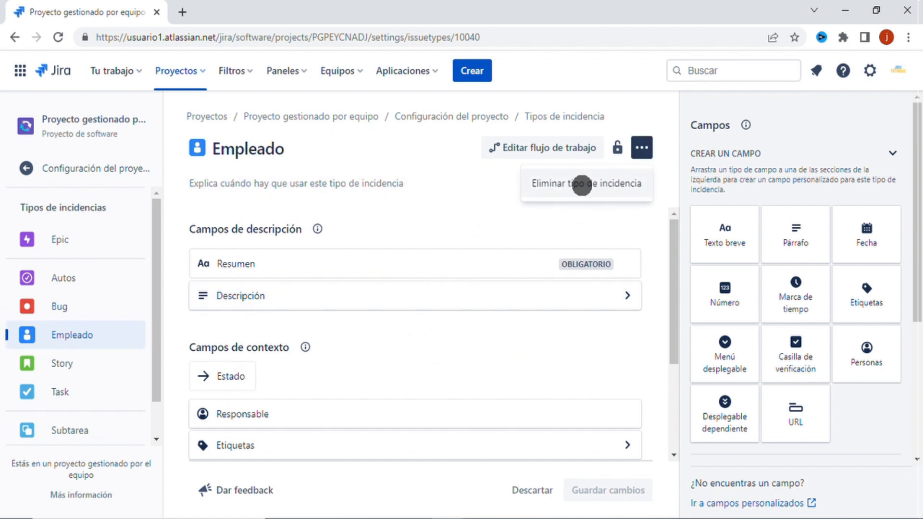
pyautogui.click(594, 186)
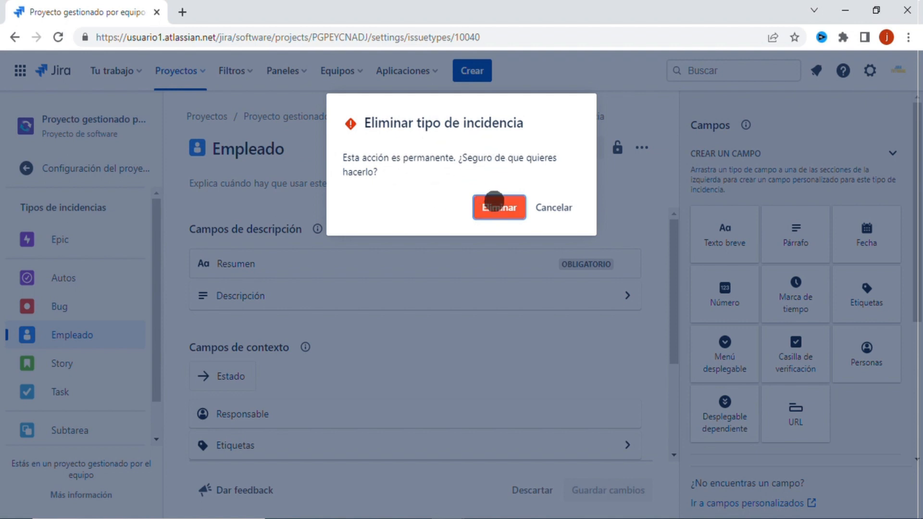
pyautogui.click(507, 207)
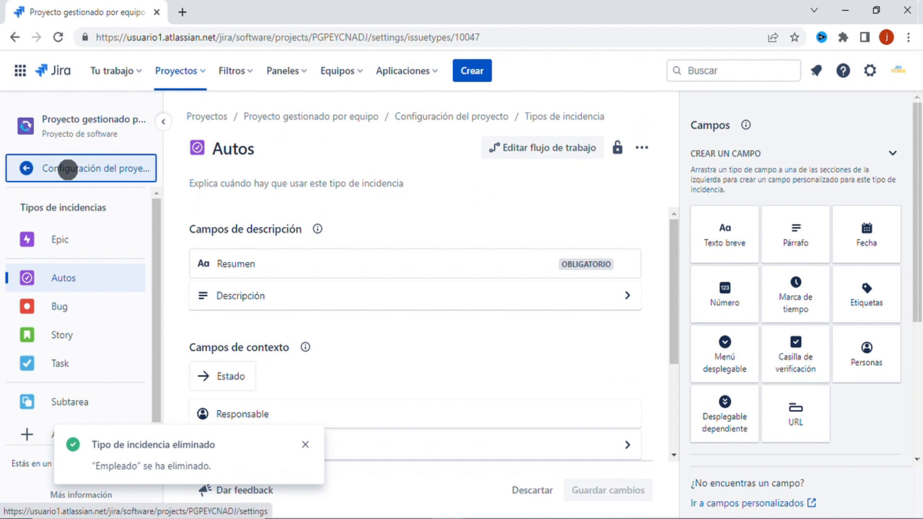
# - Go back to the board, recheck the issue types available for a new issue after the deletion, and close the form without creating one
pyautogui.click(68, 170)
pyautogui.click(68, 169)
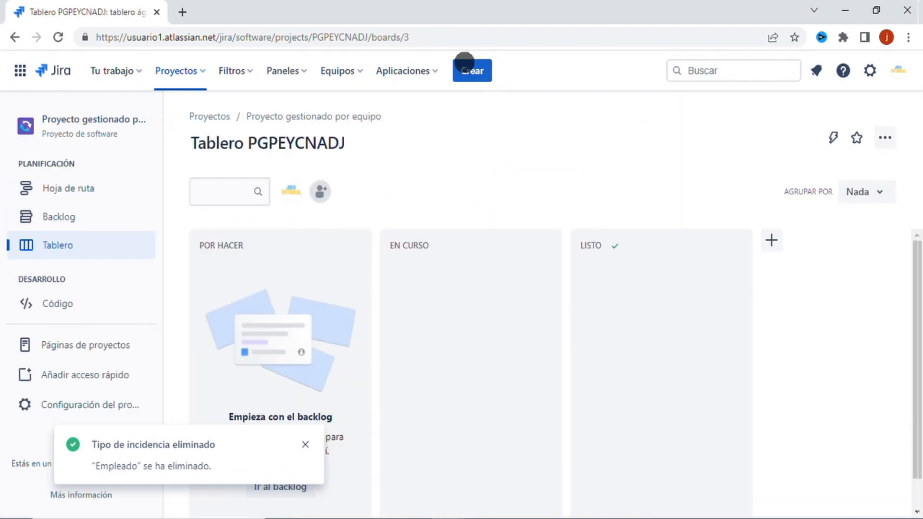
pyautogui.click(465, 71)
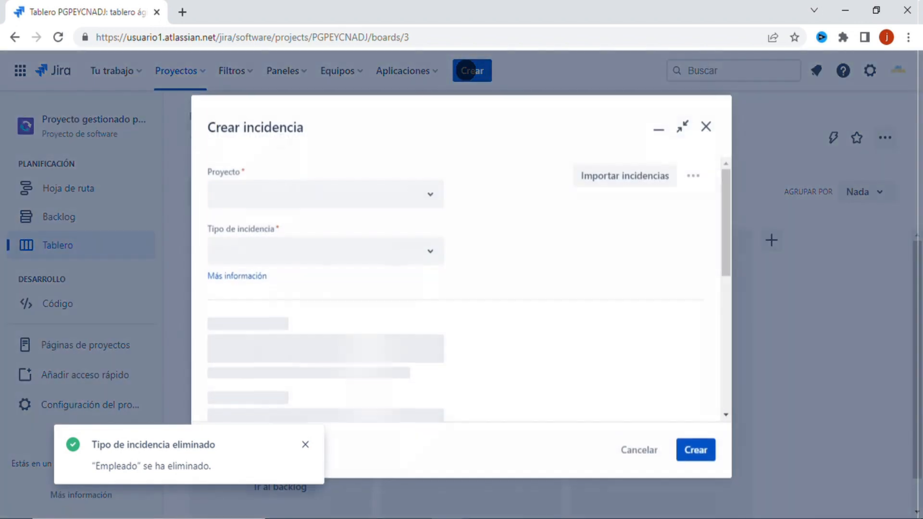
pyautogui.click(424, 239)
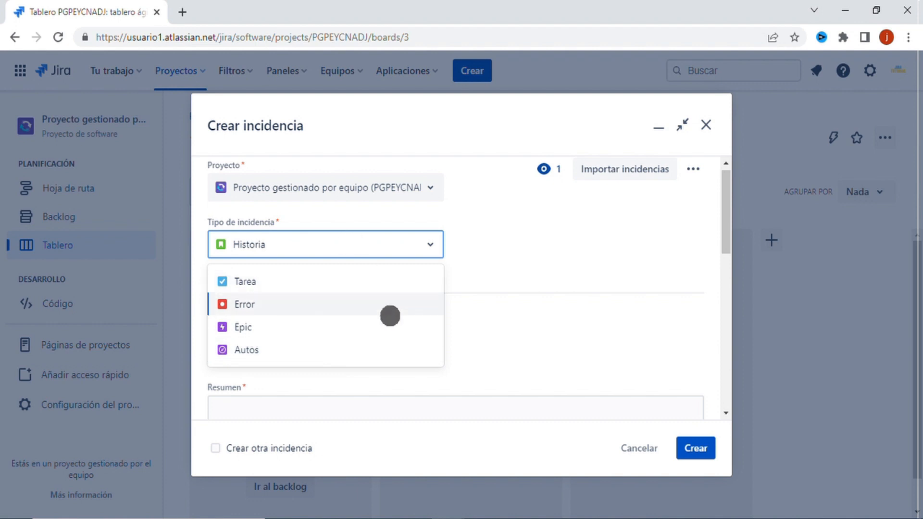
pyautogui.click(519, 238)
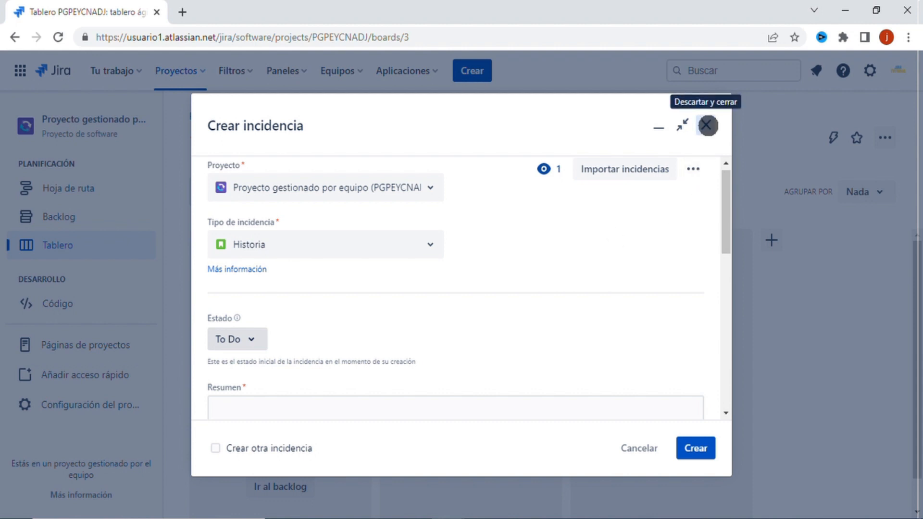
pyautogui.click(707, 126)
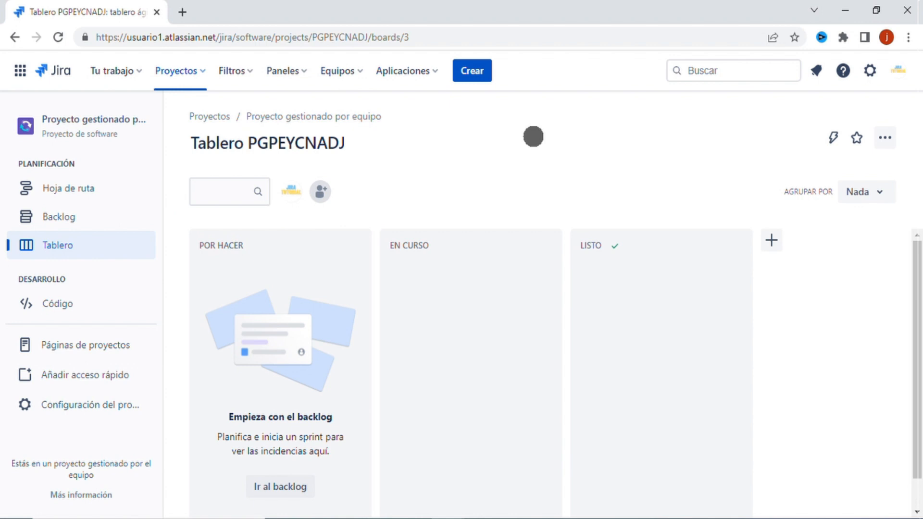